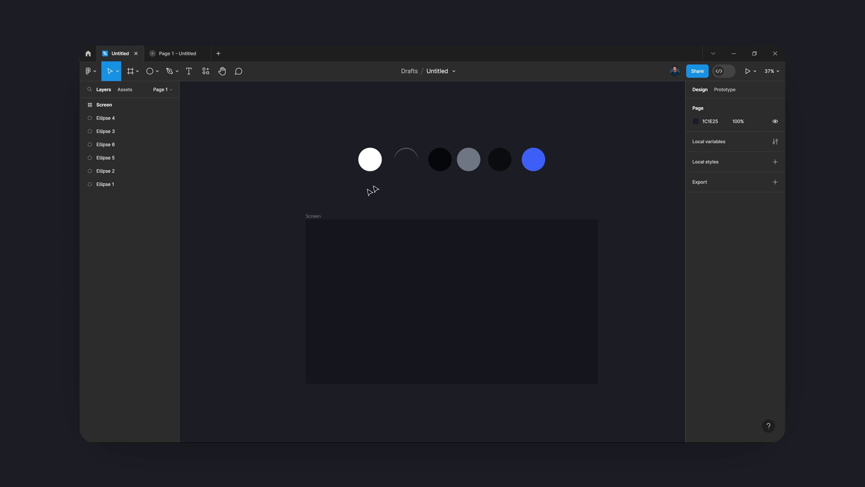
{"action": "scroll", "coordinate": [444, 189], "scroll_direction": "right", "scroll_amount": 3}
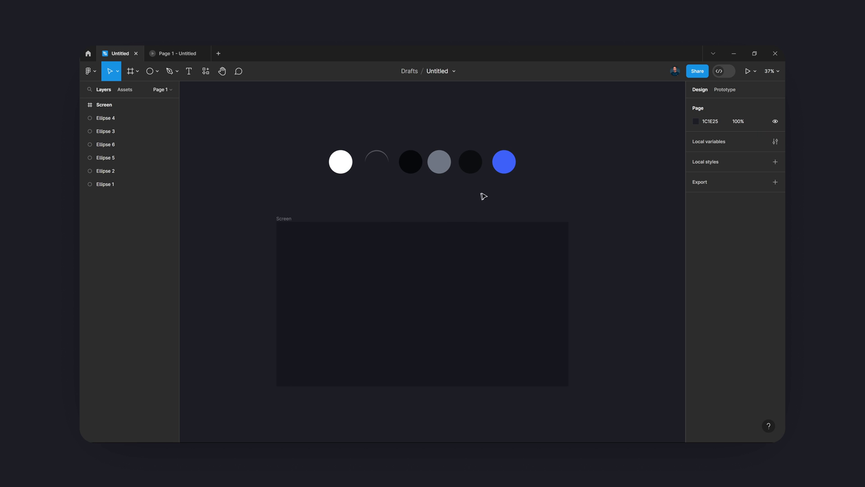
{"action": "left_click_drag", "start_coordinate": [551, 202], "coordinate": [304, 151]}
{"action": "left_click", "coordinate": [305, 133]}
{"action": "left_click_drag", "start_coordinate": [456, 174], "coordinate": [558, 193]}
{"action": "left_click", "coordinate": [562, 198]}
{"action": "left_click_drag", "start_coordinate": [553, 198], "coordinate": [309, 133]}
{"action": "left_click", "coordinate": [309, 134]}
Add a text layer reading "Components" in the empty area above the colour circles
{"action": "left_click_drag", "start_coordinate": [394, 195], "coordinate": [405, 358]}
{"action": "key", "text": "t"}
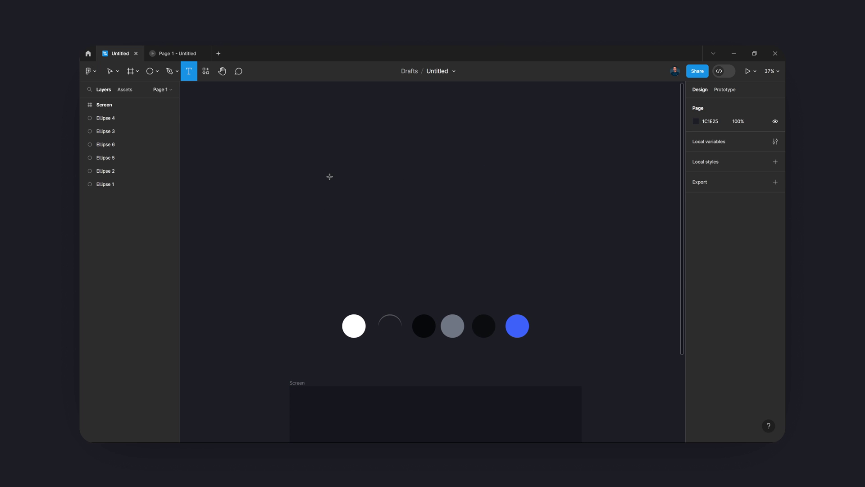
{"action": "left_click", "coordinate": [329, 176]}
{"action": "type", "text": "Components"}
{"action": "key", "text": "Escape"}
Duplicate the Components text beside the original, change the copy to "sort" and shift it slightly closer
{"action": "left_click_drag", "start_coordinate": [348, 184], "coordinate": [456, 178]}
{"action": "double_click", "coordinate": [456, 178]}
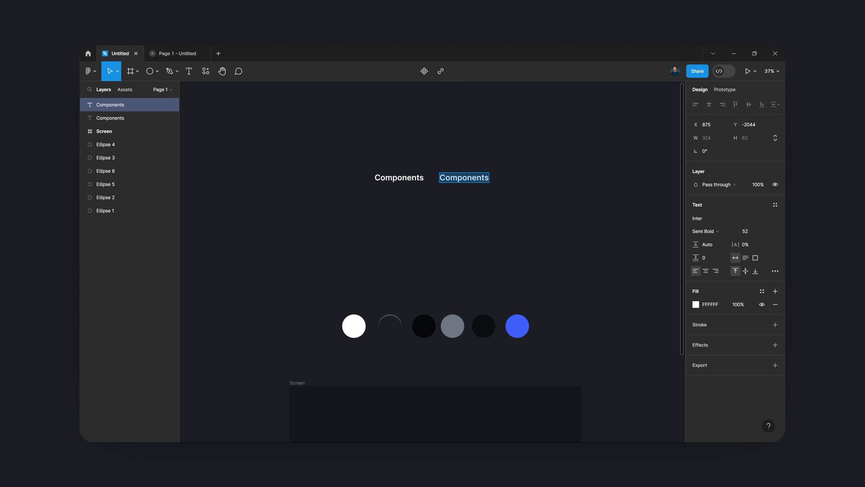
{"action": "type", "text": "sort"}
{"action": "key", "text": "Escape"}
{"action": "left_click_drag", "start_coordinate": [452, 178], "coordinate": [446, 178]}
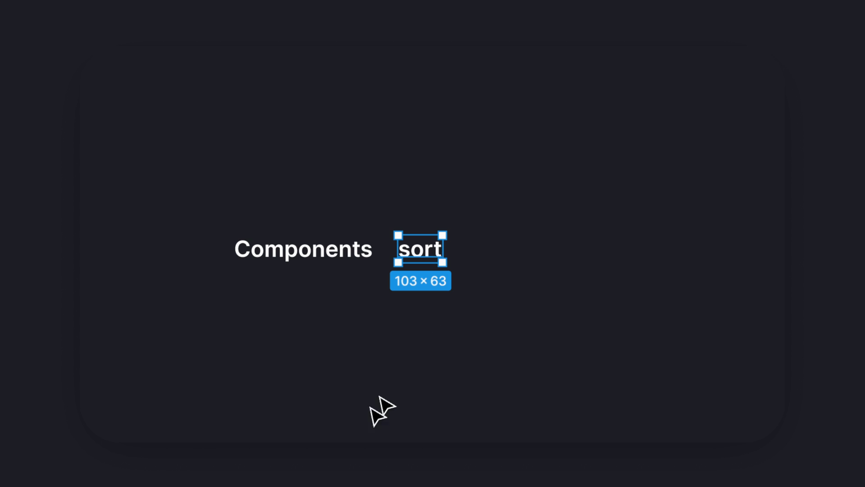
Change the sort text's font to Font Awesome 6 Free in the Solid style, turning it into an icon
{"action": "left_click_drag", "start_coordinate": [407, 392], "coordinate": [442, 379]}
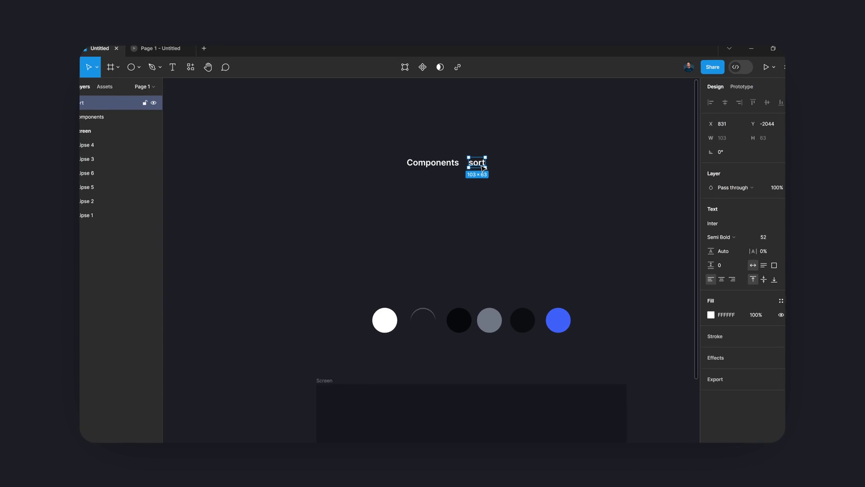
{"action": "scroll", "coordinate": [518, 166], "scroll_direction": "up", "scroll_amount": 3}
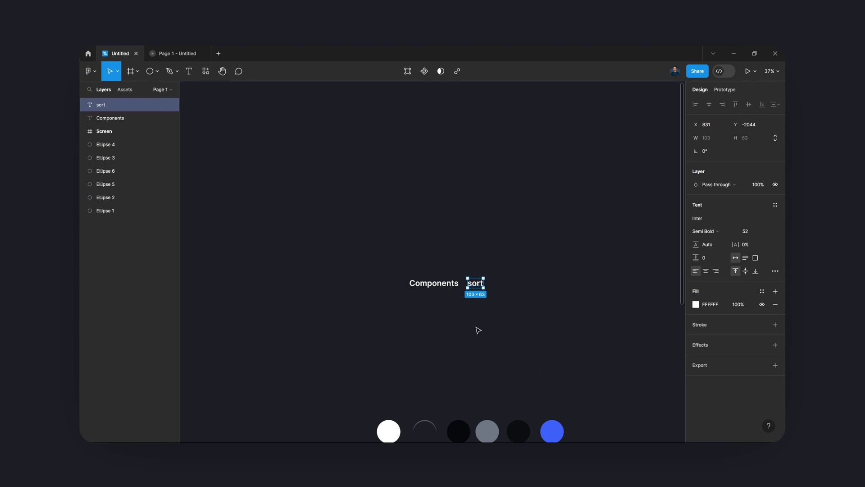
{"action": "scroll", "coordinate": [486, 309], "scroll_direction": "up", "scroll_amount": 5}
{"action": "scroll", "coordinate": [470, 288], "scroll_direction": "up", "scroll_amount": 3}
{"action": "scroll", "coordinate": [469, 289], "scroll_direction": "left", "scroll_amount": 4}
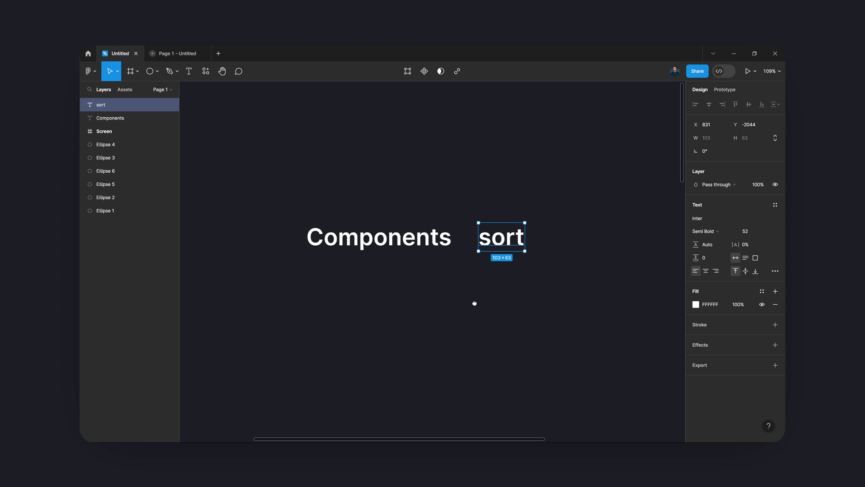
{"action": "left_click", "coordinate": [714, 224]}
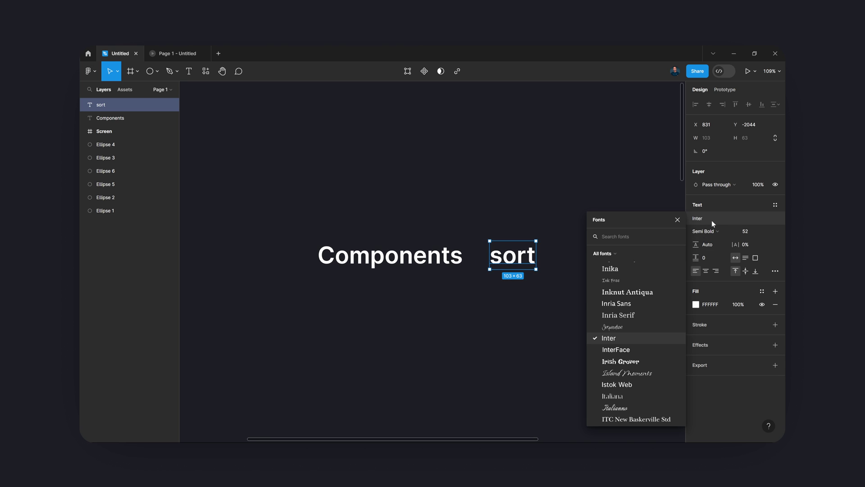
{"action": "type", "text": "font"}
{"action": "left_click", "coordinate": [616, 297]}
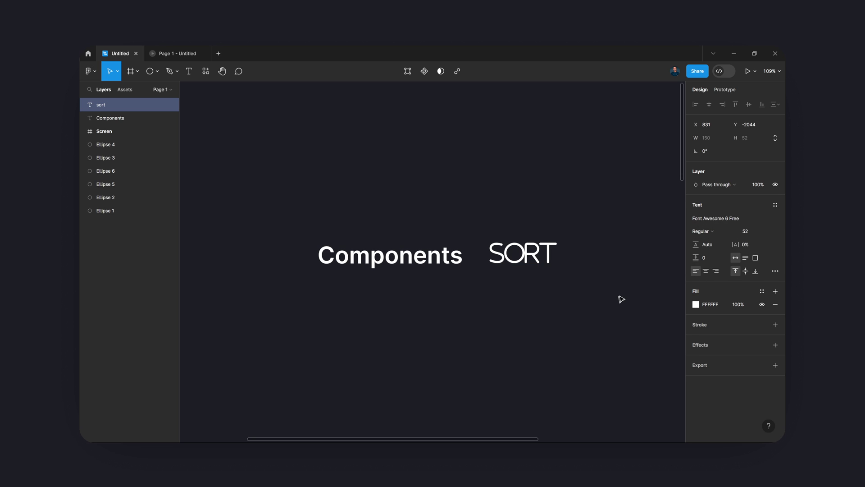
{"action": "left_click", "coordinate": [708, 231]}
{"action": "left_click", "coordinate": [708, 241]}
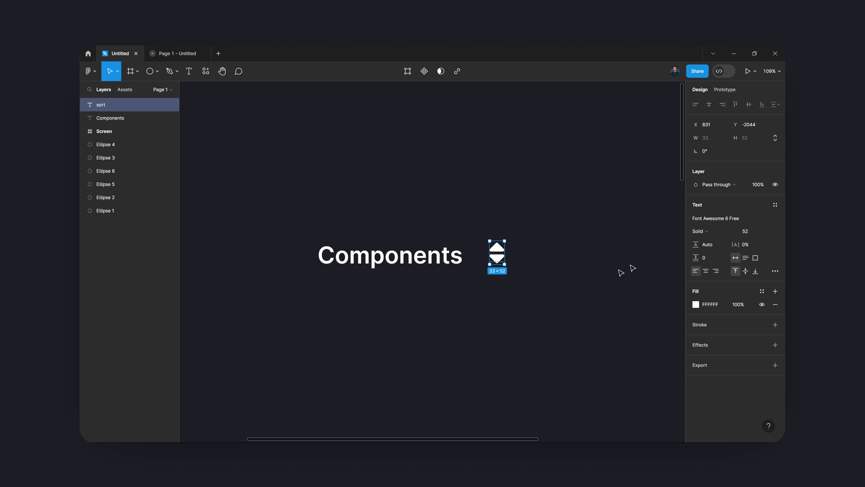
Align the sort icon vertically with the centre of the Components text
{"action": "left_click", "coordinate": [517, 276]}
{"action": "left_click", "coordinate": [503, 255]}
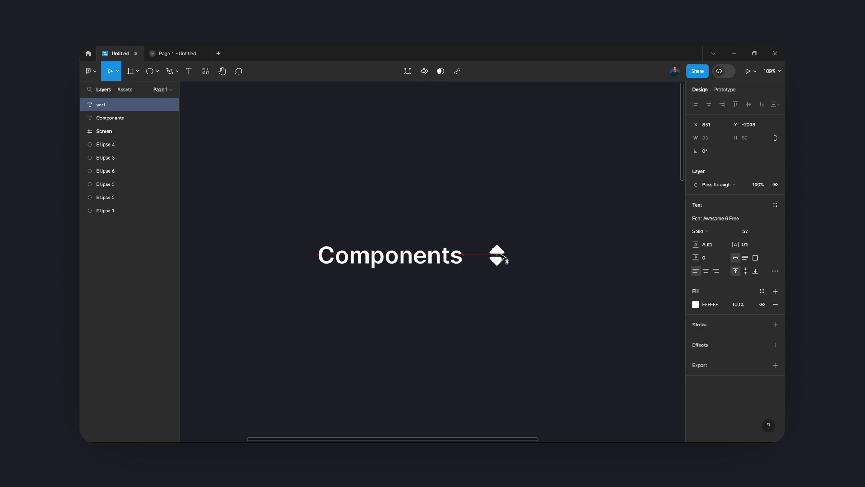
{"action": "left_click", "coordinate": [510, 303]}
Wrap the Components text and the sort icon together in an auto layout frame
{"action": "scroll", "coordinate": [525, 305], "scroll_direction": "down", "scroll_amount": 3}
{"action": "scroll", "coordinate": [546, 318], "scroll_direction": "down", "scroll_amount": 2}
{"action": "scroll", "coordinate": [546, 319], "scroll_direction": "right", "scroll_amount": 1}
{"action": "left_click_drag", "start_coordinate": [518, 275], "coordinate": [317, 187]}
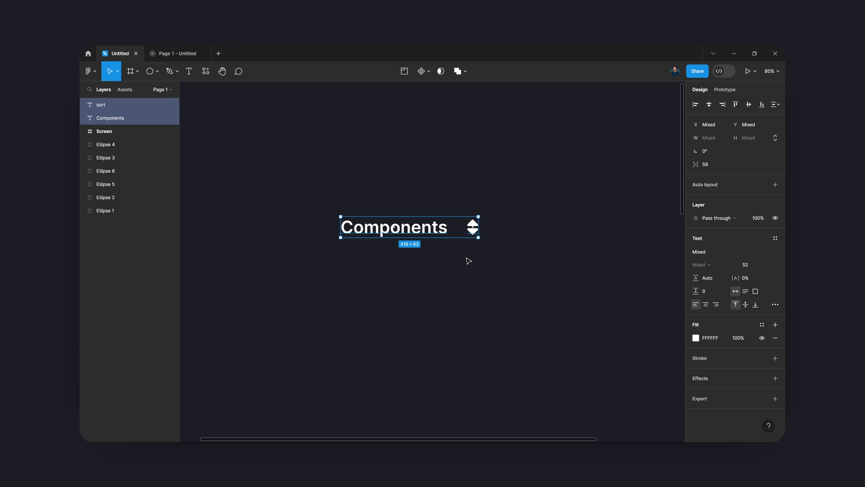
{"action": "key", "text": "shift+a"}
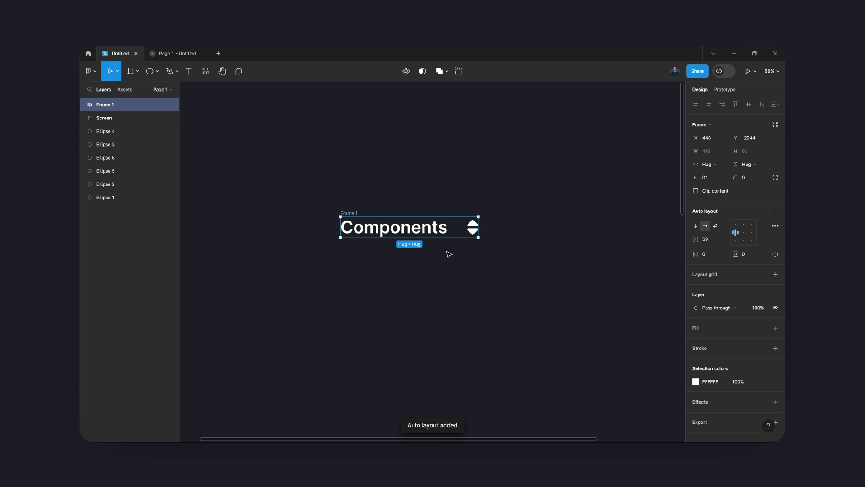
{"action": "key", "text": "ctrl+z"}
{"action": "right_click", "coordinate": [397, 228]}
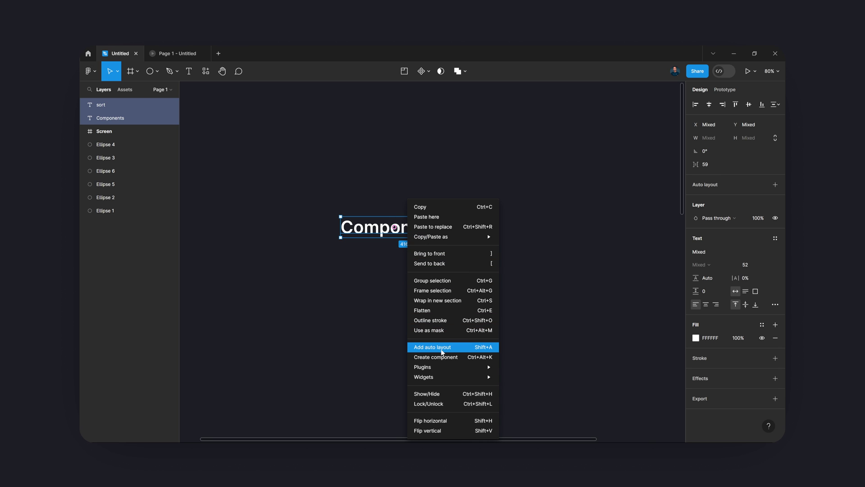
{"action": "left_click", "coordinate": [459, 349]}
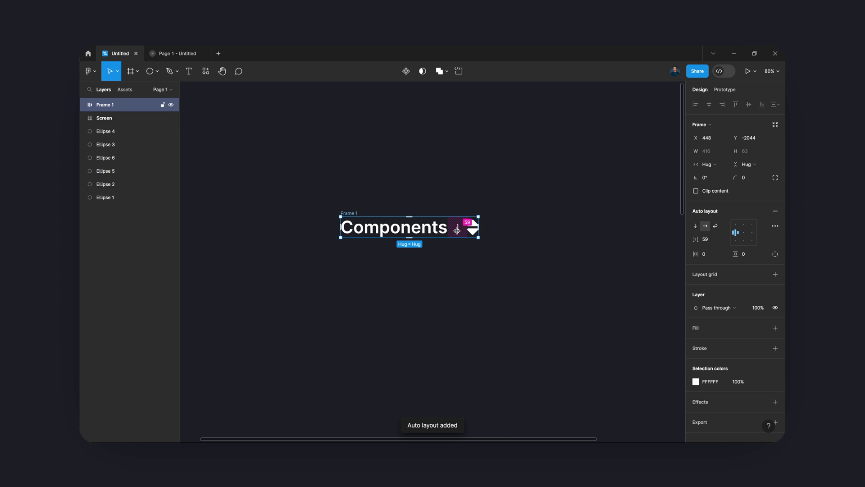
{"action": "left_click", "coordinate": [453, 268]}
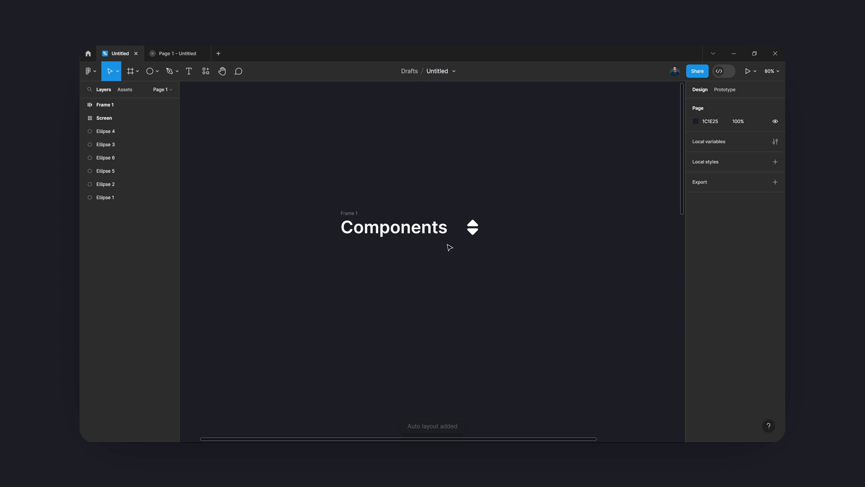
Rename the auto layout frame as "Main Button"
{"action": "left_click", "coordinate": [347, 218]}
{"action": "type", "text": "Main"}
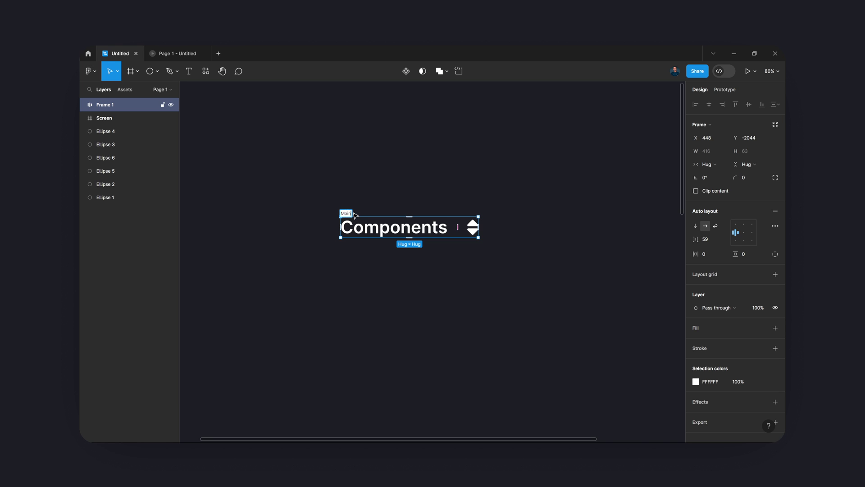
{"action": "type", "text": " Button"}
{"action": "key", "text": "Return"}
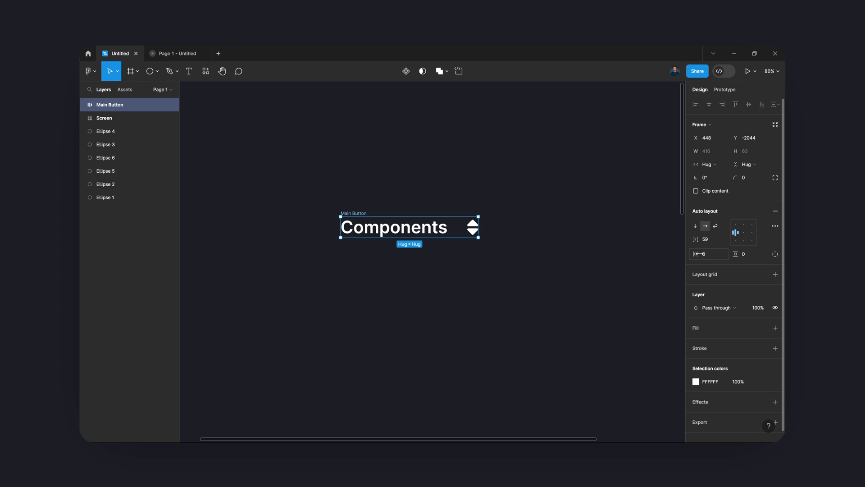
Set the Main Button frame's horizontal padding to 70 and vertical padding to 50
{"action": "left_click_drag", "start_coordinate": [696, 253], "coordinate": [734, 255]}
{"action": "left_click", "coordinate": [711, 254]}
{"action": "key", "text": "Return"}
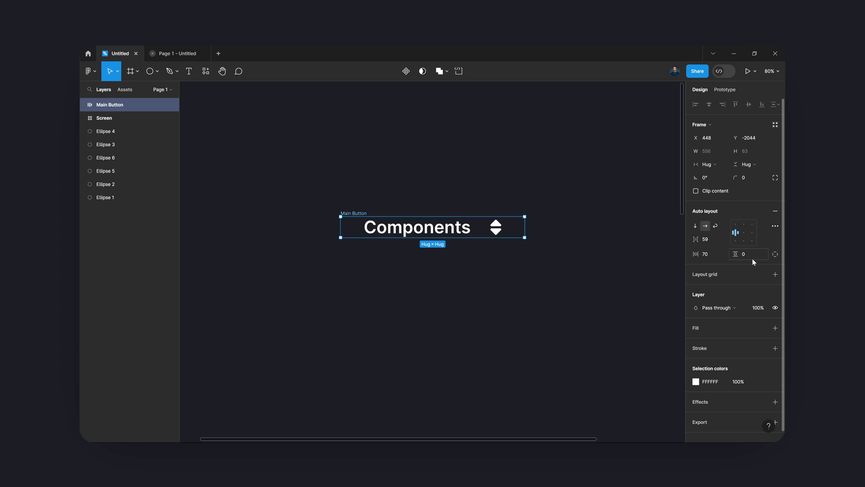
{"action": "type", "text": "50"}
{"action": "key", "text": "Return"}
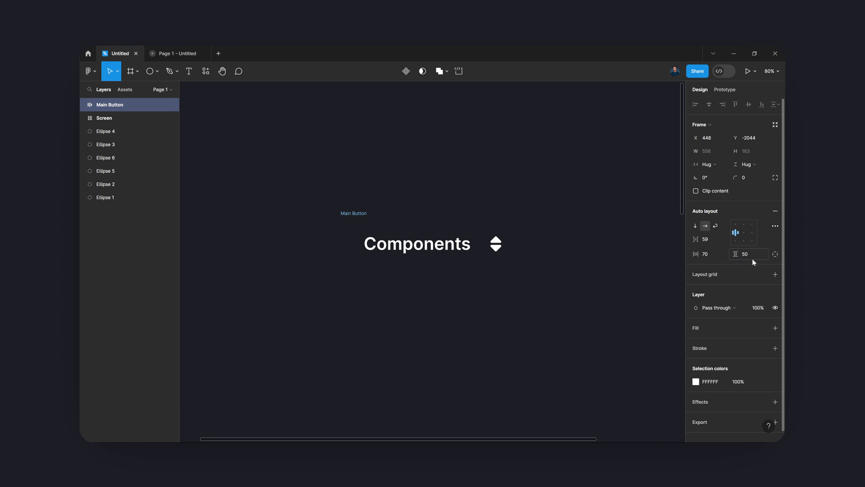
Set the Main Button frame's corner radius to 30, using a temporary white fill to preview the rounding
{"action": "left_click_drag", "start_coordinate": [750, 183], "coordinate": [751, 183]}
{"action": "left_click_drag", "start_coordinate": [169, 187], "coordinate": [775, 211]}
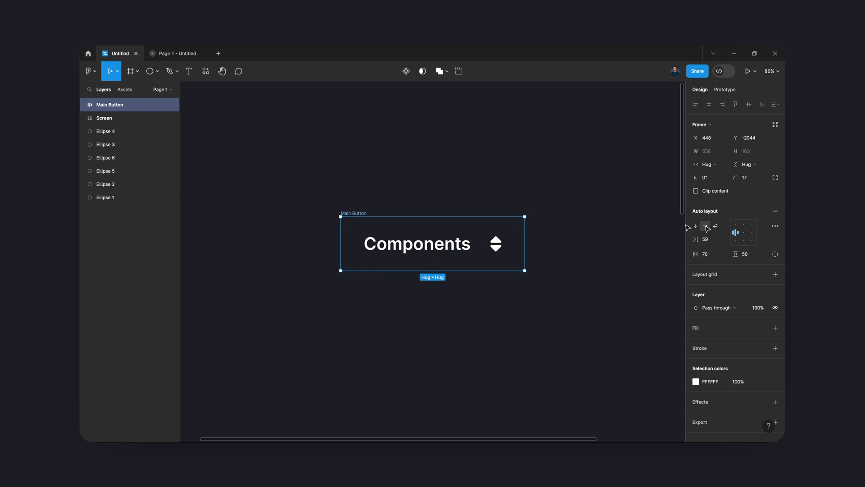
{"action": "left_click", "coordinate": [775, 328]}
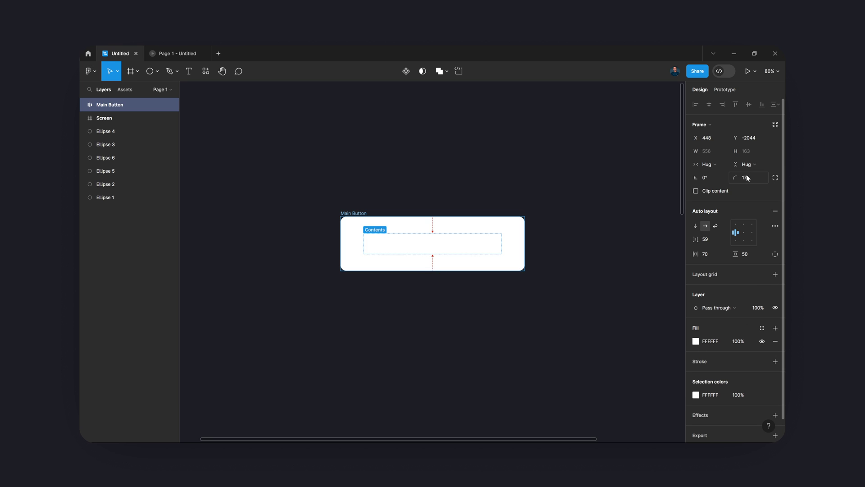
{"action": "left_click_drag", "start_coordinate": [765, 177], "coordinate": [767, 176]}
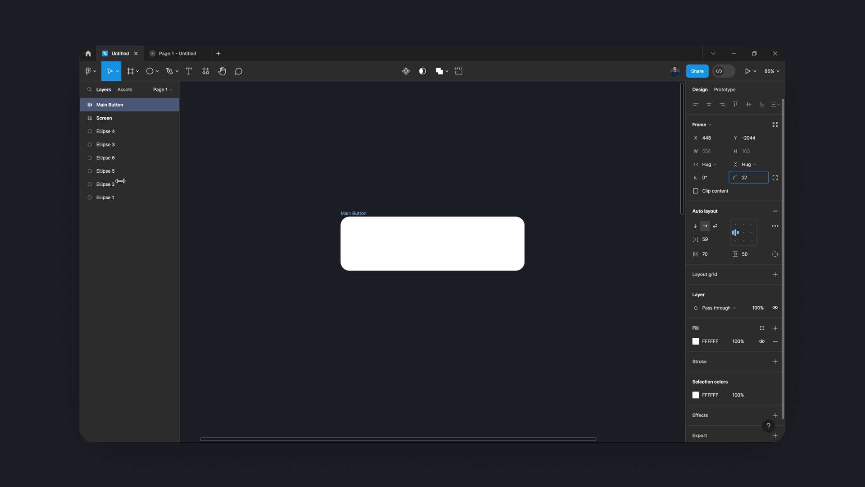
{"action": "left_click", "coordinate": [756, 177]}
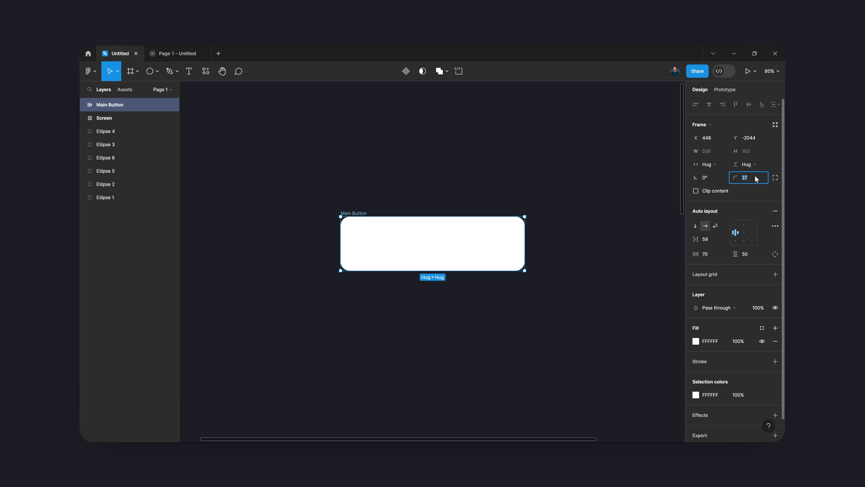
{"action": "type", "text": "30"}
{"action": "key", "text": "Return"}
{"action": "left_click", "coordinate": [775, 342]}
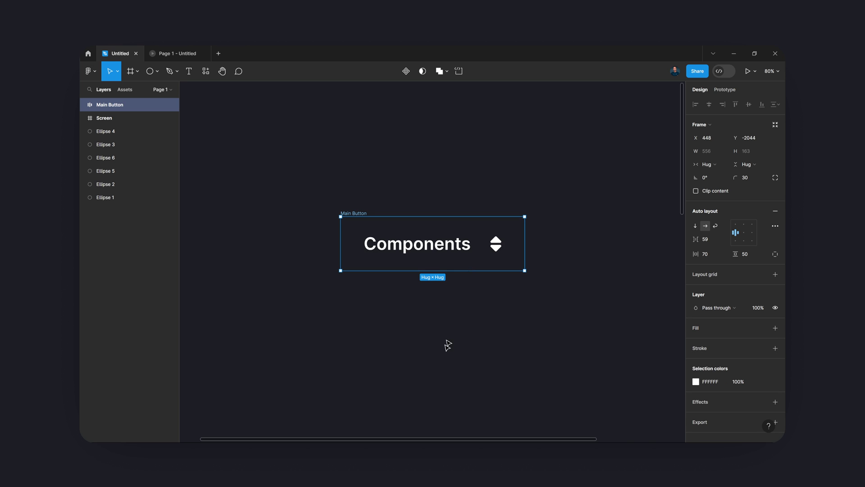
Move the Main Button frame down towards the colour circles, to about X 626, Y -1661
{"action": "scroll", "coordinate": [448, 343], "scroll_direction": "down", "scroll_amount": 5}
{"action": "scroll", "coordinate": [440, 218], "scroll_direction": "down", "scroll_amount": 3}
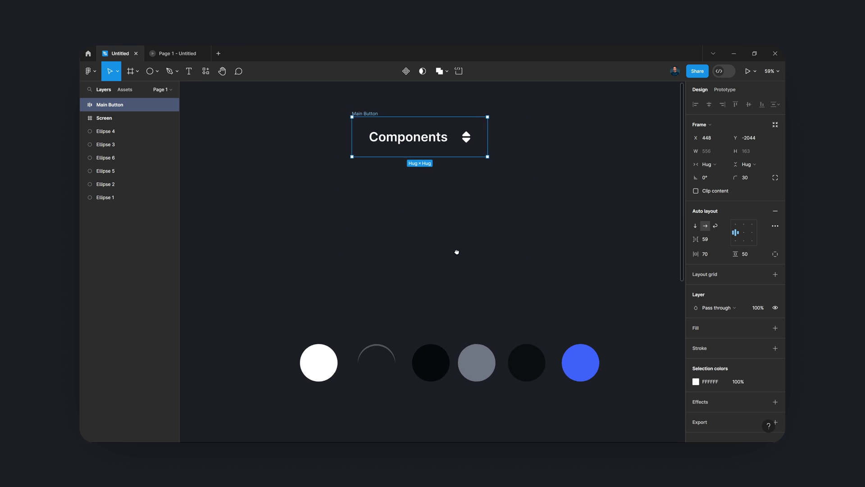
{"action": "left_click_drag", "start_coordinate": [420, 149], "coordinate": [464, 243]}
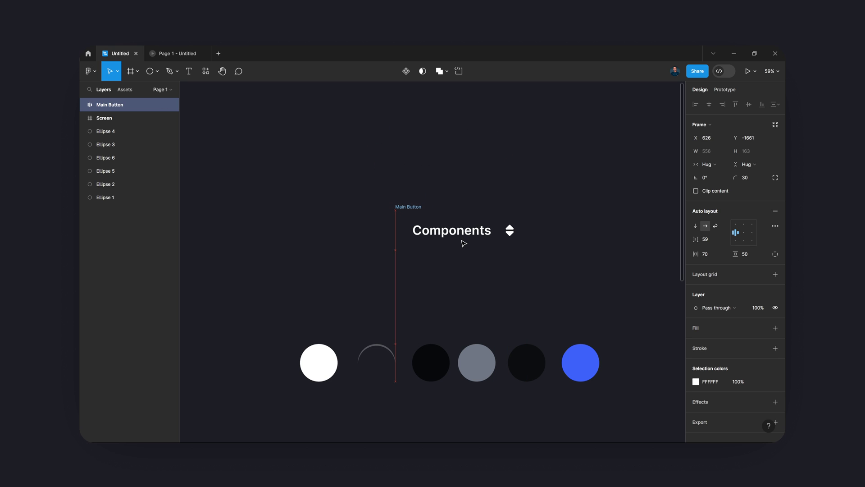
Add a fill to the Main Button frame and sample its colour, 1C1E25, from the dark circle with the inner shadow
{"action": "left_click", "coordinate": [387, 358]}
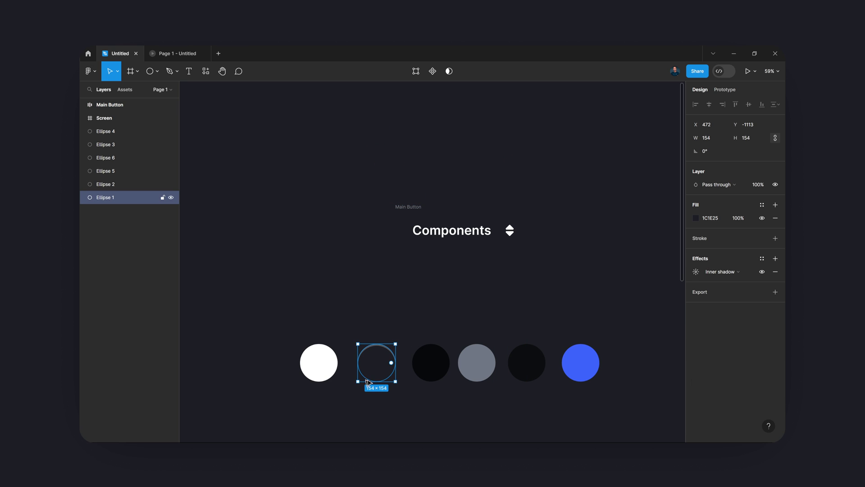
{"action": "left_click", "coordinate": [396, 306]}
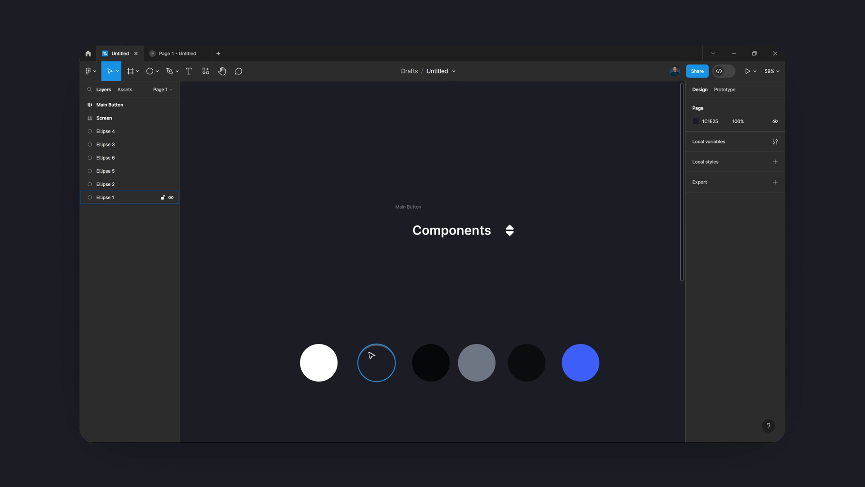
{"action": "left_click", "coordinate": [414, 207]}
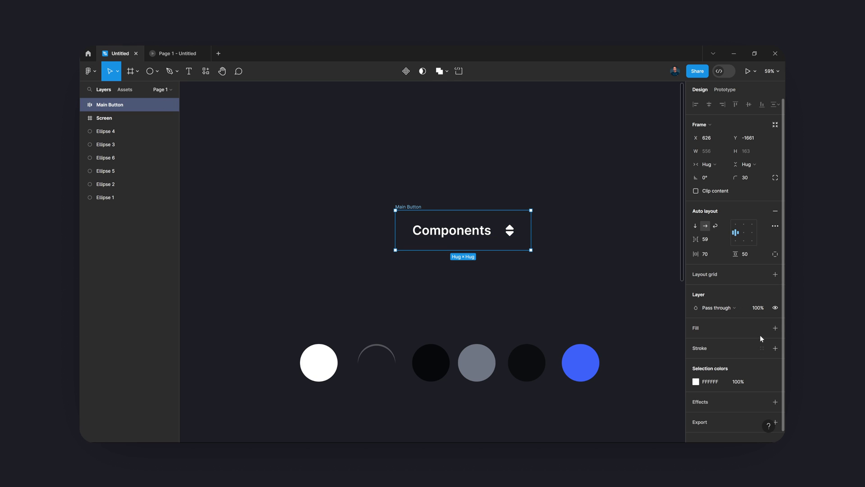
{"action": "left_click", "coordinate": [775, 327]}
{"action": "left_click", "coordinate": [696, 341]}
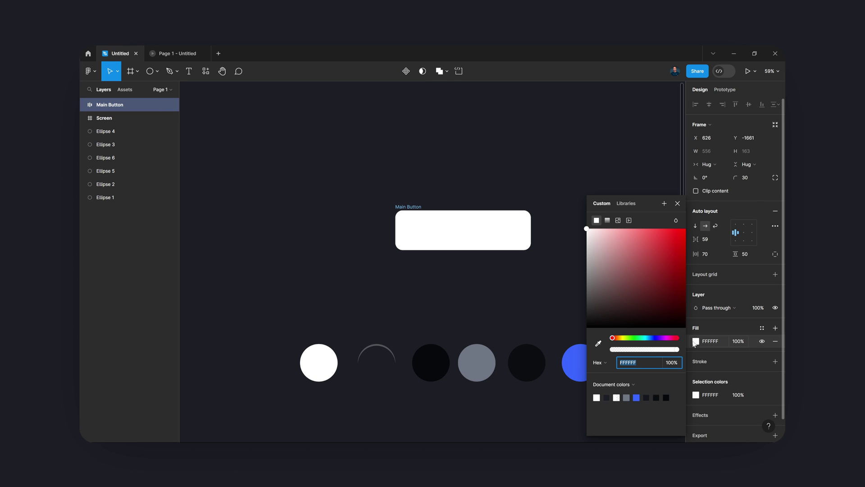
{"action": "left_click", "coordinate": [598, 343]}
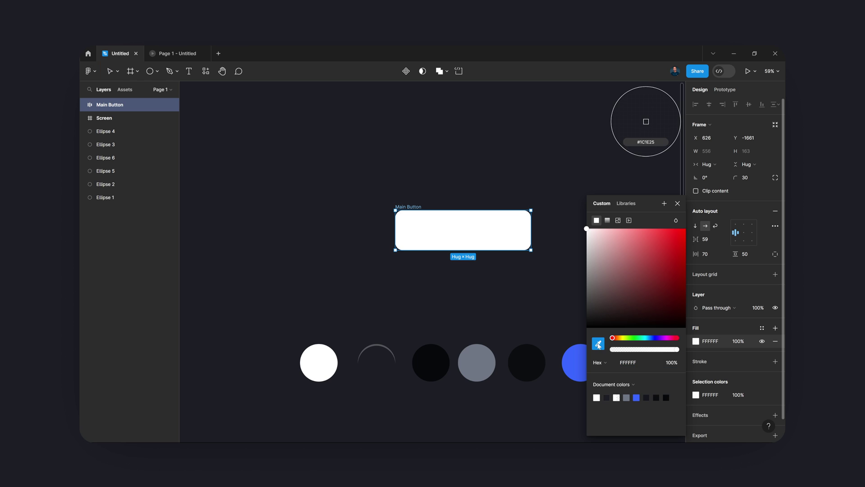
{"action": "left_click", "coordinate": [381, 365]}
{"action": "left_click", "coordinate": [739, 373]}
Add an effect to the Main Button frame and change its type to Inner shadow
{"action": "scroll", "coordinate": [738, 369], "scroll_direction": "down", "scroll_amount": 2}
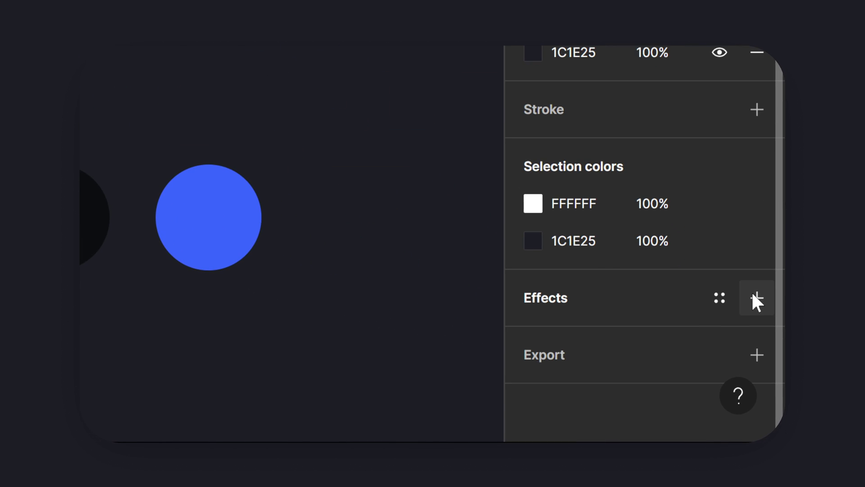
{"action": "left_click", "coordinate": [755, 297]}
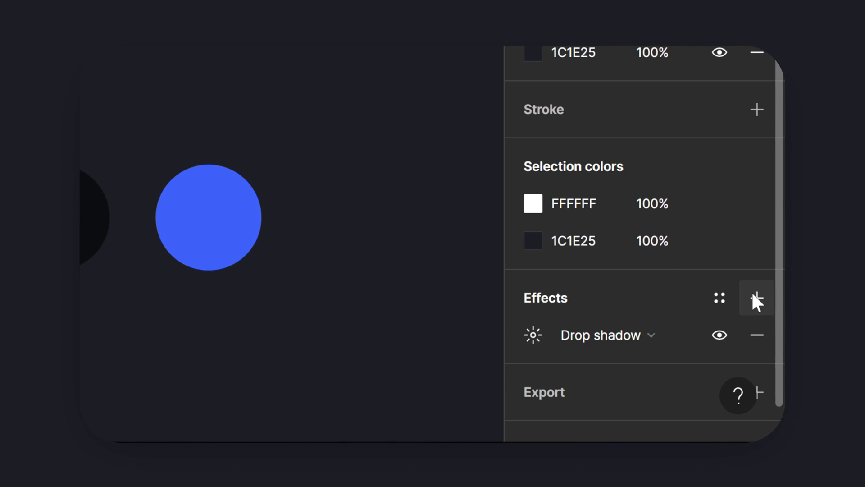
{"action": "left_click", "coordinate": [689, 334]}
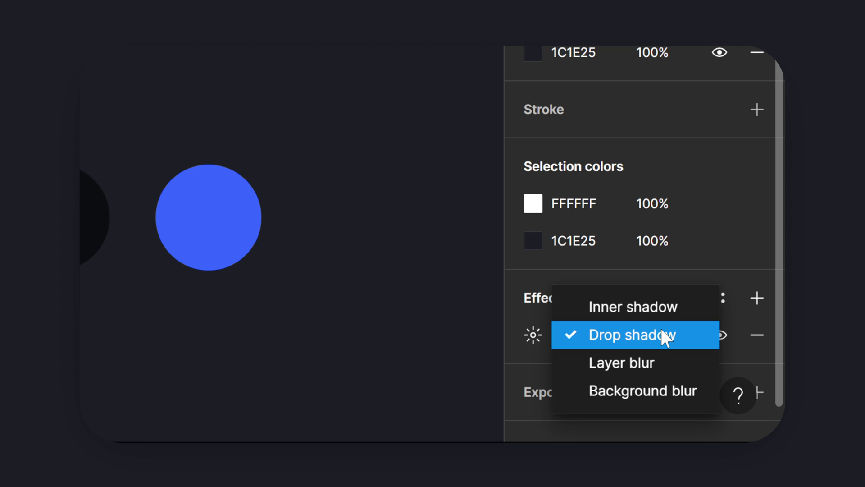
{"action": "left_click", "coordinate": [660, 306]}
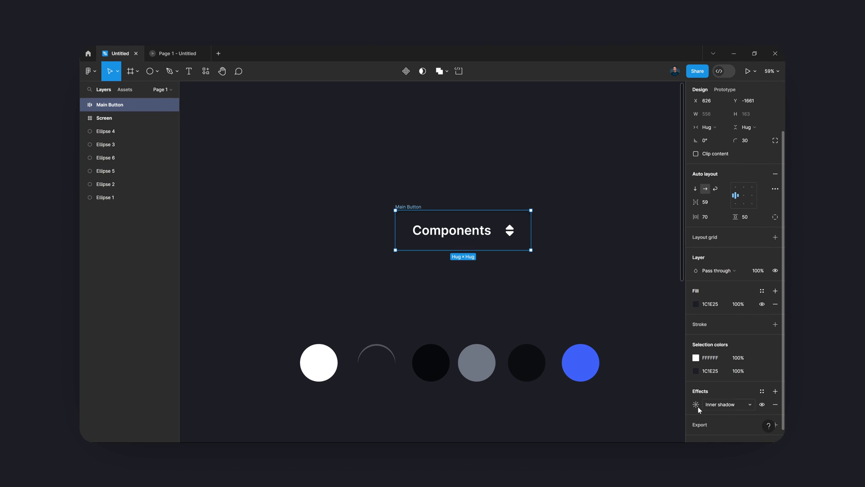
Set the Main Button's inner shadow to a Y offset of 6 and the colour FFFFFF
{"action": "left_click", "coordinate": [697, 404]}
{"action": "left_click_drag", "start_coordinate": [645, 377], "coordinate": [352, 282]}
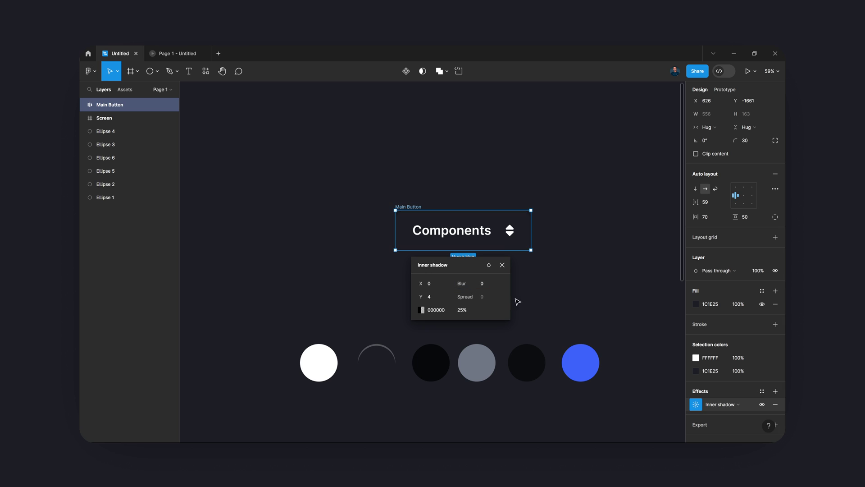
{"action": "left_click_drag", "start_coordinate": [425, 298], "coordinate": [425, 297]}
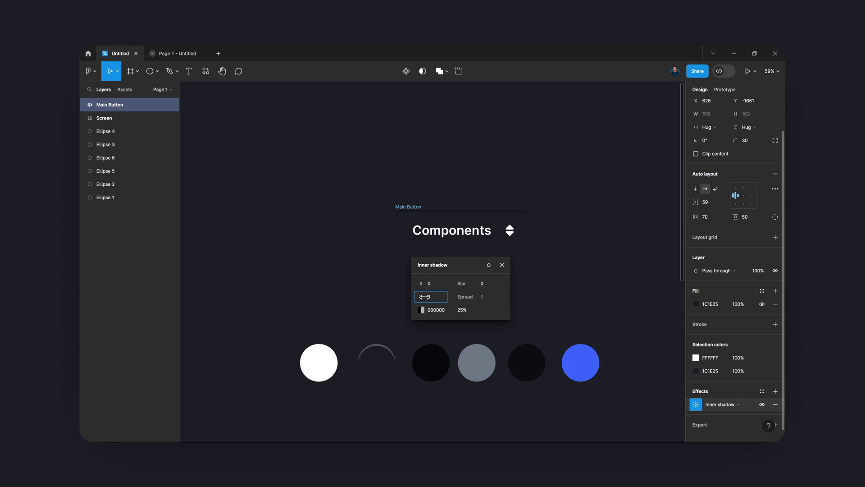
{"action": "left_click", "coordinate": [421, 310]}
{"action": "left_click_drag", "start_coordinate": [366, 284], "coordinate": [465, 303]}
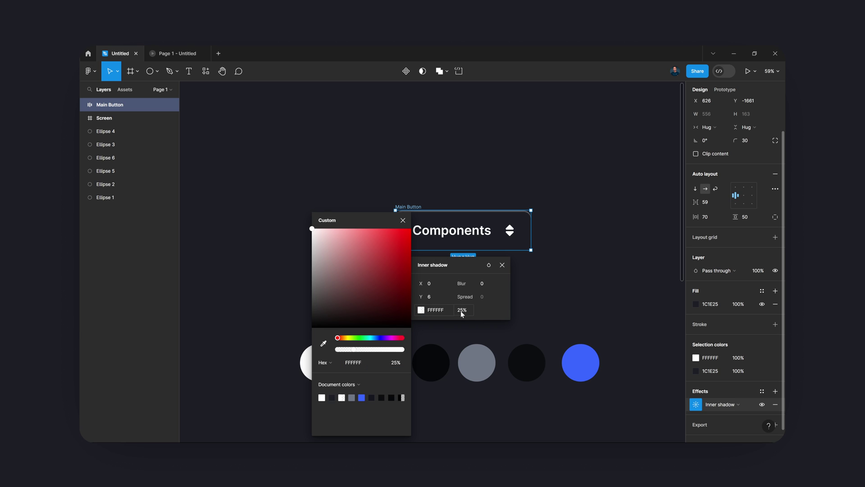
Set the inner shadow's opacity to 14% and close its settings
{"action": "left_click", "coordinate": [453, 307]}
{"action": "left_click", "coordinate": [460, 309]}
{"action": "type", "text": "14"}
{"action": "key", "text": "Return"}
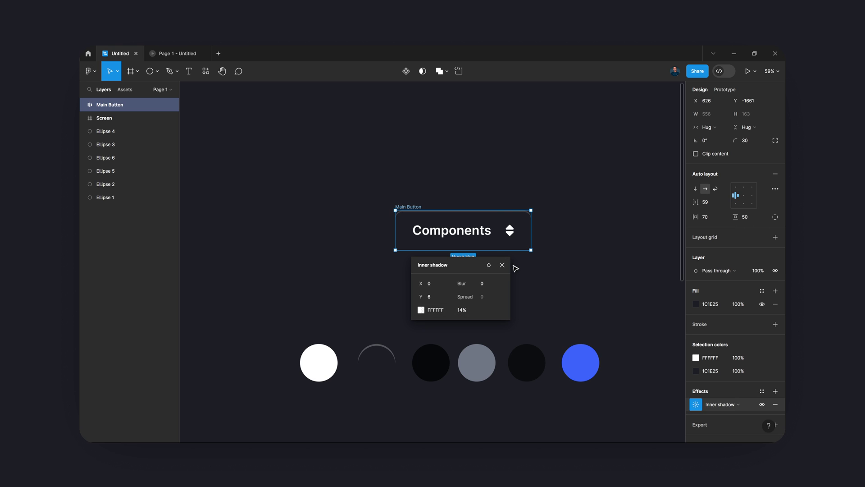
{"action": "left_click", "coordinate": [503, 265]}
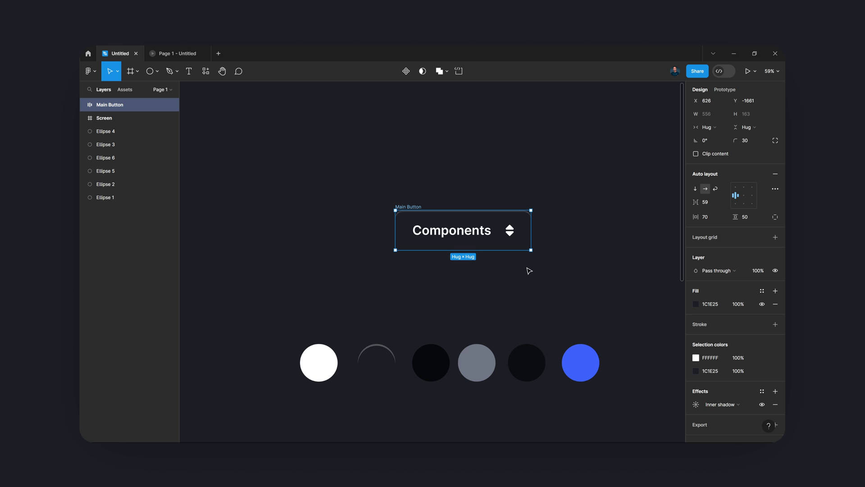
Move the Main Button frame up and to the left, and turn it into a component with a second variant
{"action": "left_click_drag", "start_coordinate": [411, 207], "coordinate": [256, 127]}
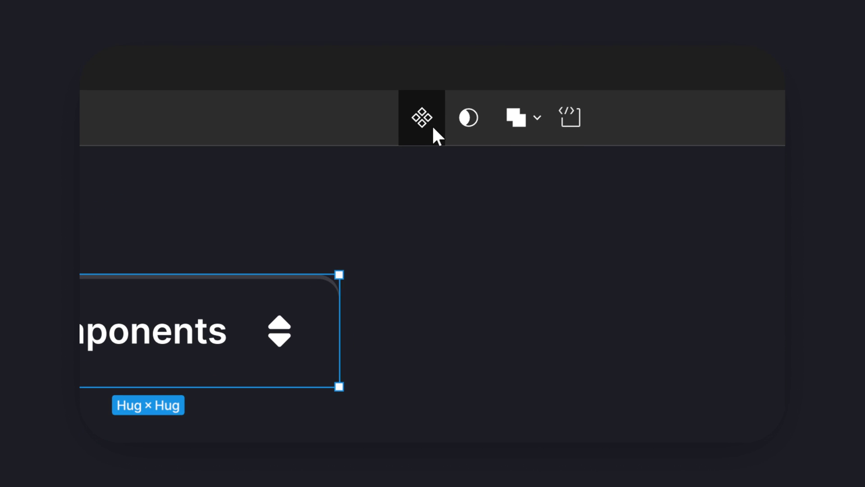
{"action": "left_click", "coordinate": [435, 135]}
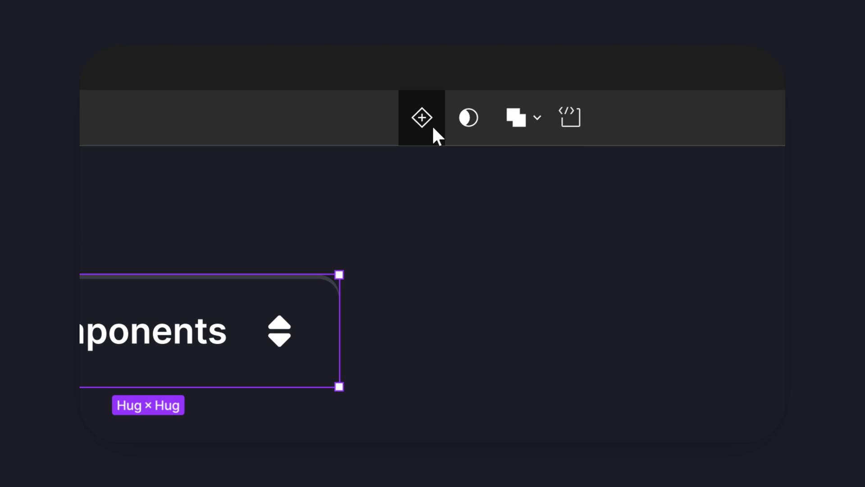
{"action": "left_click", "coordinate": [434, 128]}
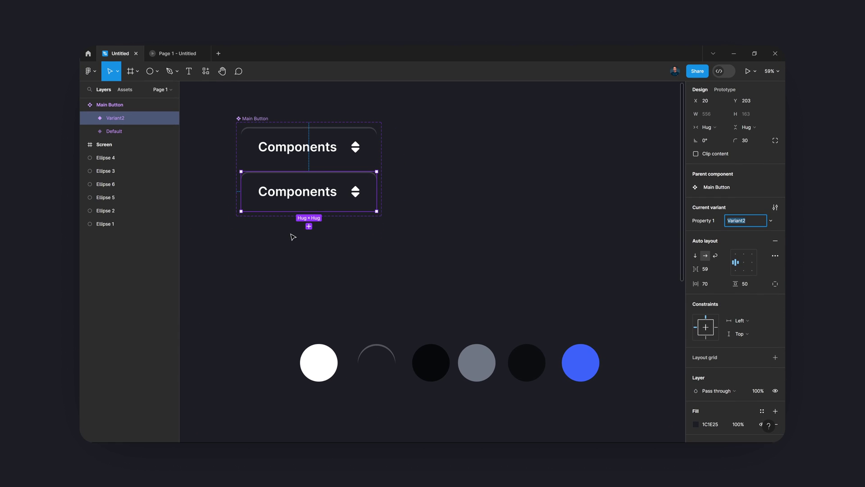
Extend the Main Button component set downwards and move Variant2 down inside it to Y 364
{"action": "scroll", "coordinate": [383, 283], "scroll_direction": "up", "scroll_amount": 2}
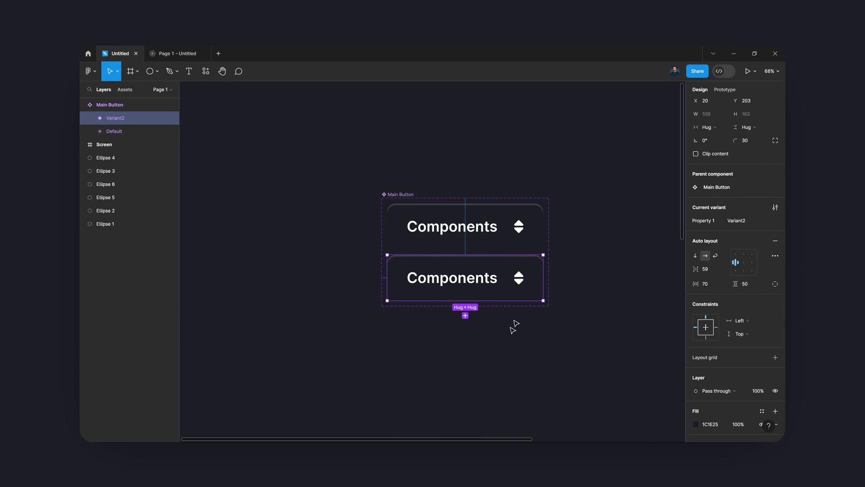
{"action": "left_click", "coordinate": [518, 305]}
{"action": "left_click_drag", "start_coordinate": [496, 278], "coordinate": [499, 297]}
{"action": "left_click", "coordinate": [502, 249]}
{"action": "scroll", "coordinate": [487, 248], "scroll_direction": "down", "scroll_amount": 2}
{"action": "scroll", "coordinate": [487, 248], "scroll_direction": "right", "scroll_amount": 1}
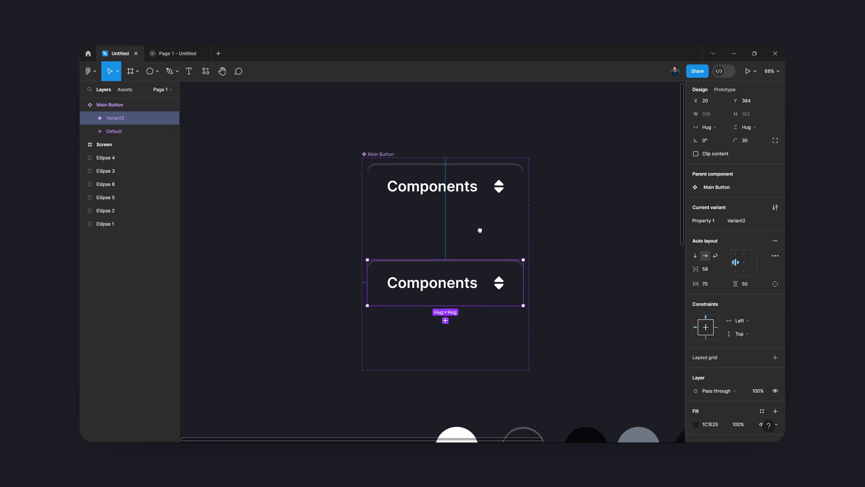
{"action": "left_click", "coordinate": [570, 245]}
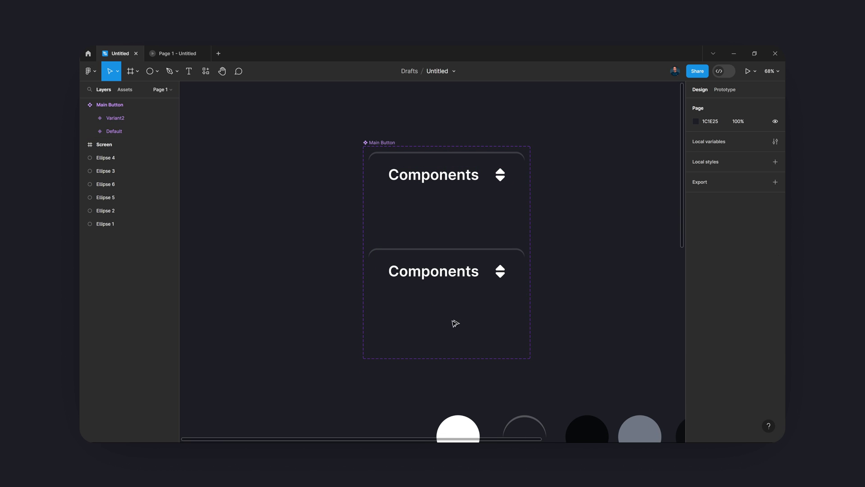
Recolour the sort icon in Variant2 with the blue from the document colours
{"action": "left_click", "coordinate": [450, 289]}
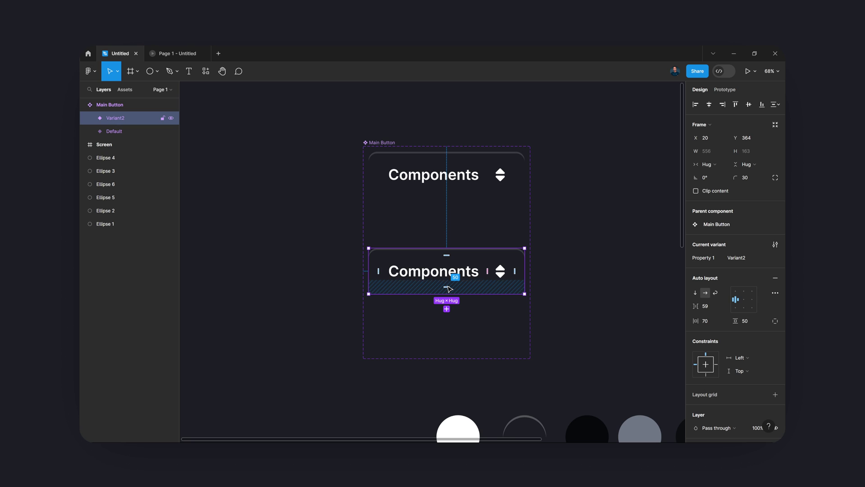
{"action": "left_click", "coordinate": [501, 271]}
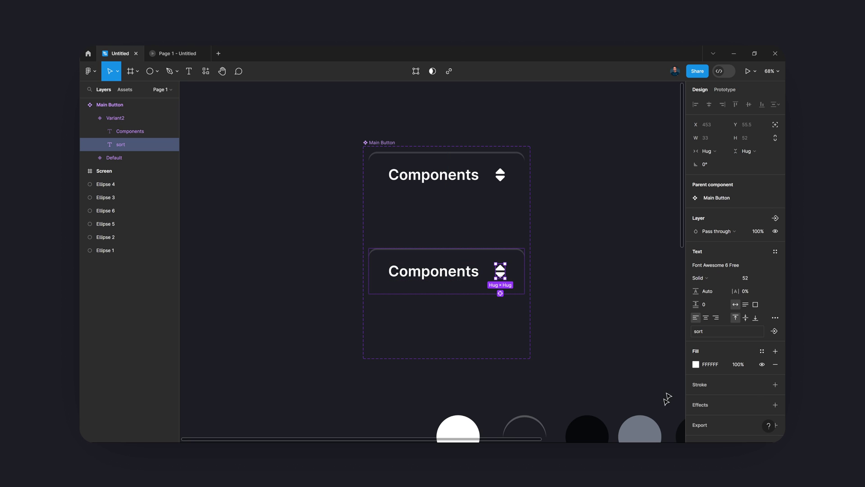
{"action": "left_click", "coordinate": [696, 366]}
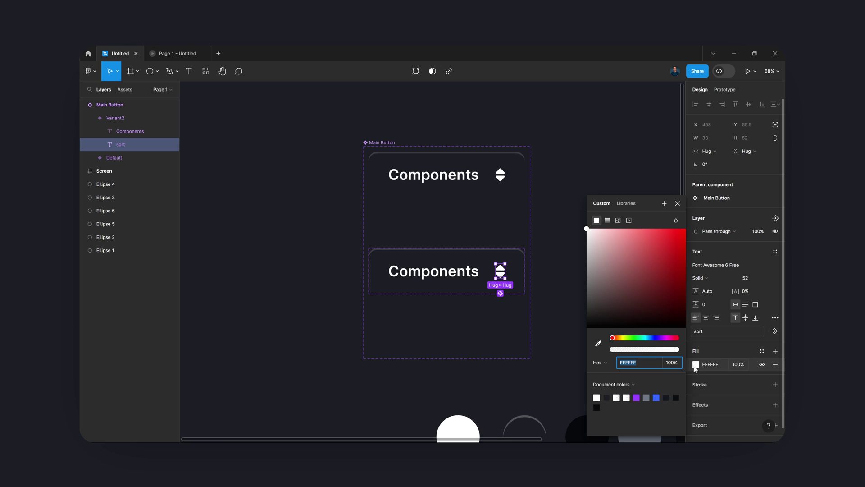
{"action": "left_click", "coordinate": [656, 397]}
{"action": "left_click", "coordinate": [555, 275]}
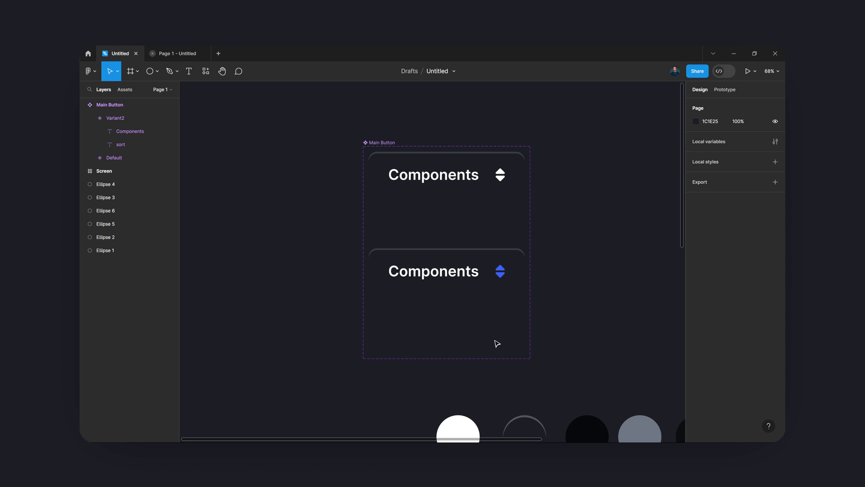
Create a prototype interaction leading from the Default variant to Variant2
{"action": "left_click", "coordinate": [730, 90]}
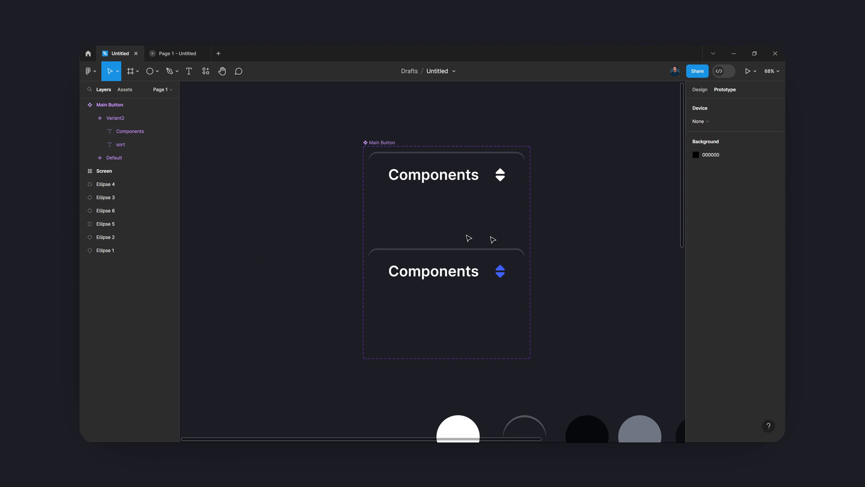
{"action": "left_click", "coordinate": [430, 185]}
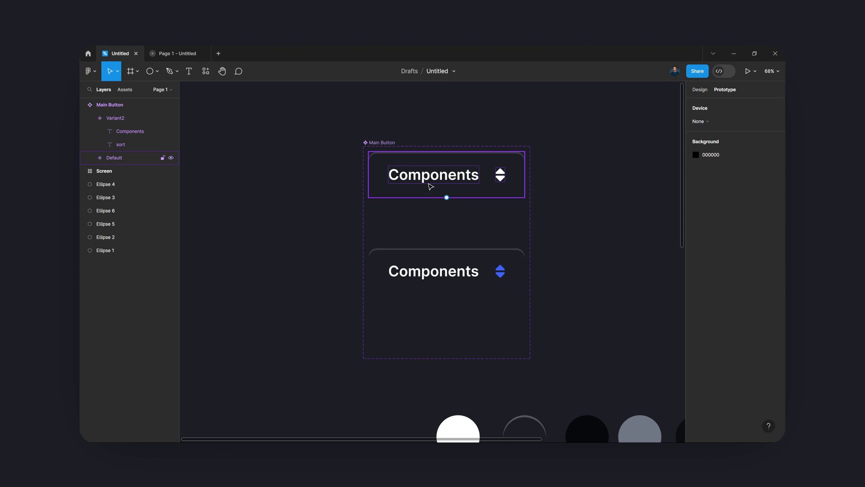
{"action": "left_click", "coordinate": [478, 201]}
{"action": "left_click_drag", "start_coordinate": [447, 198], "coordinate": [441, 267]}
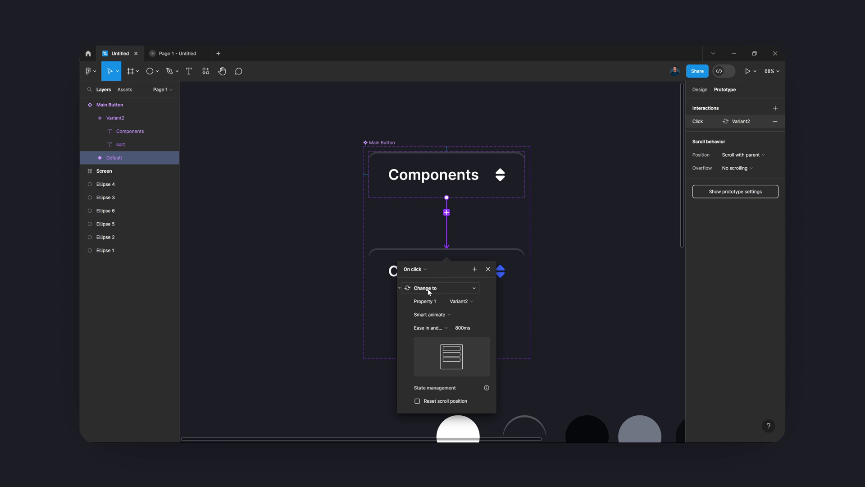
Set the interaction's trigger to While hovering, keeping the Smart animate transition to Variant2
{"action": "left_click", "coordinate": [418, 270]}
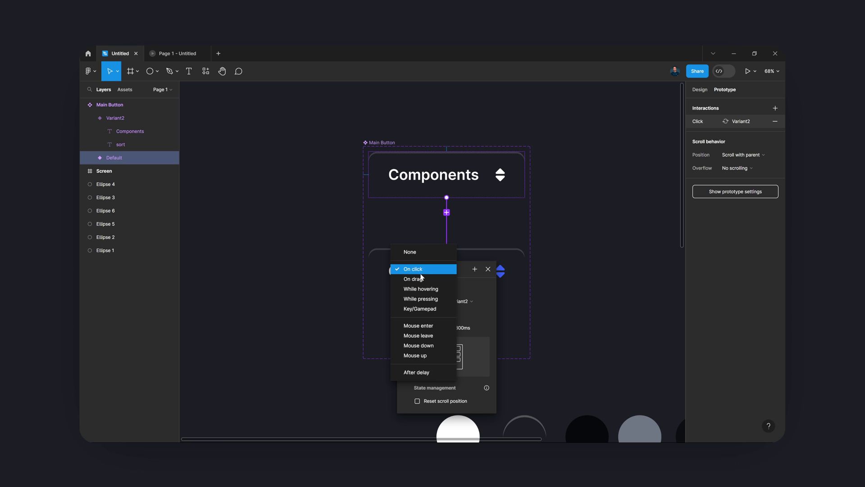
{"action": "left_click", "coordinate": [419, 290]}
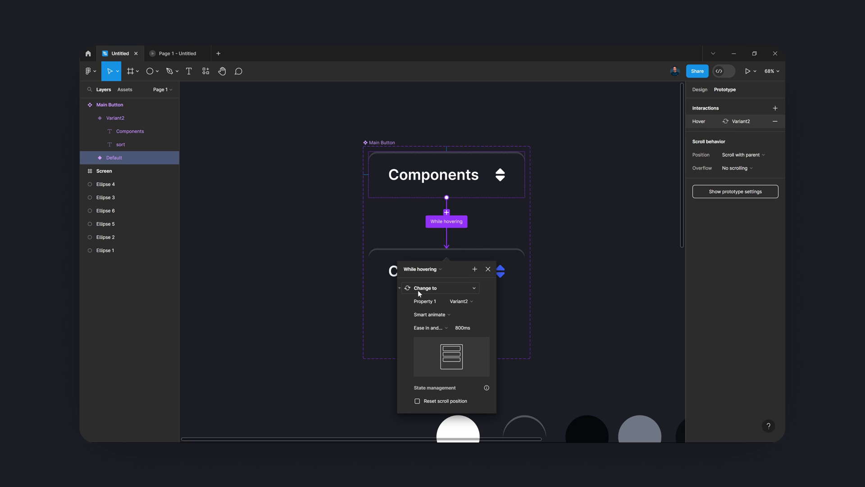
{"action": "left_click", "coordinate": [436, 316]}
{"action": "left_click", "coordinate": [435, 314]}
{"action": "left_click", "coordinate": [488, 269]}
{"action": "left_click", "coordinate": [505, 227]}
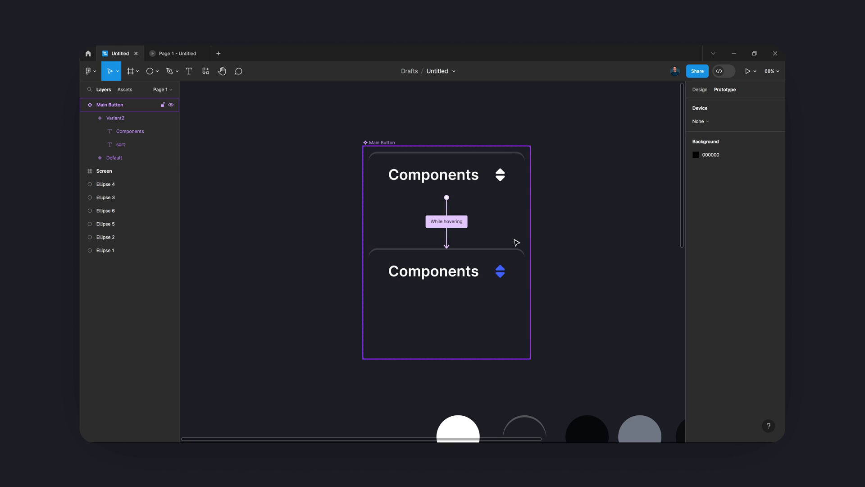
Return to design editing and add a text layer reading "Profile" on the empty canvas beside the Main Button component set
{"action": "scroll", "coordinate": [516, 241], "scroll_direction": "down", "scroll_amount": 3}
{"action": "left_click_drag", "start_coordinate": [566, 266], "coordinate": [408, 251]}
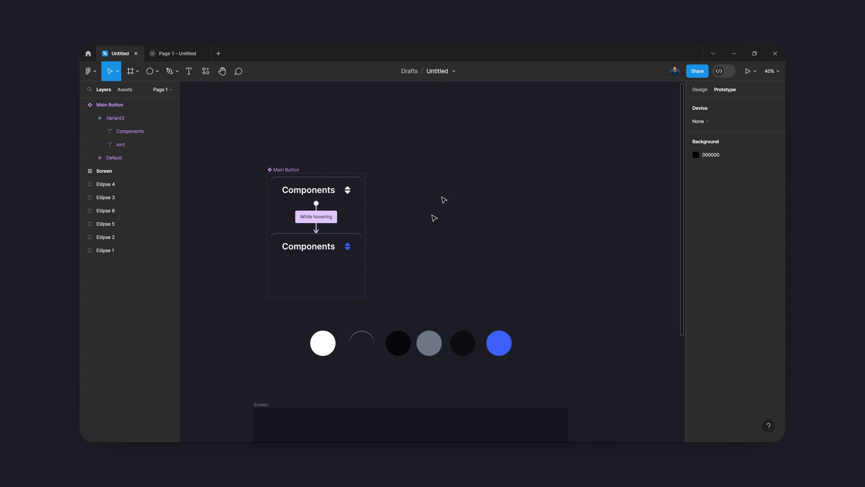
{"action": "left_click", "coordinate": [700, 92]}
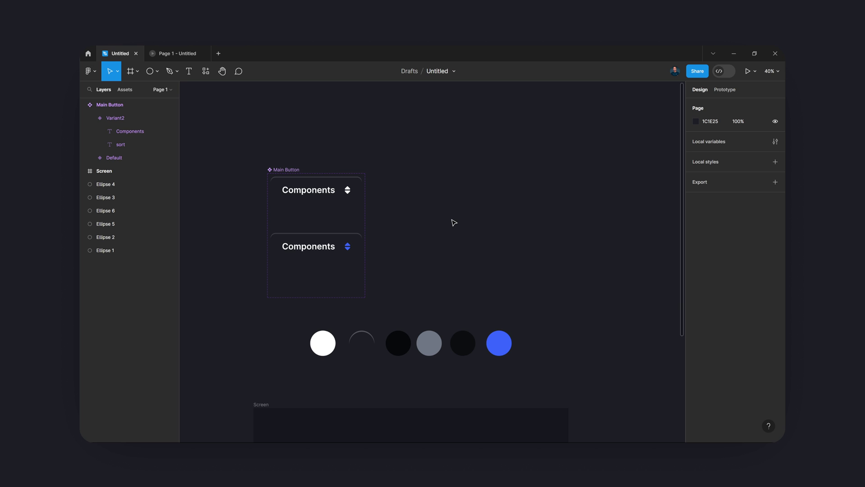
{"action": "scroll", "coordinate": [454, 223], "scroll_direction": "up", "scroll_amount": 2}
{"action": "left_click_drag", "start_coordinate": [444, 221], "coordinate": [448, 222]}
{"action": "key", "text": "t"}
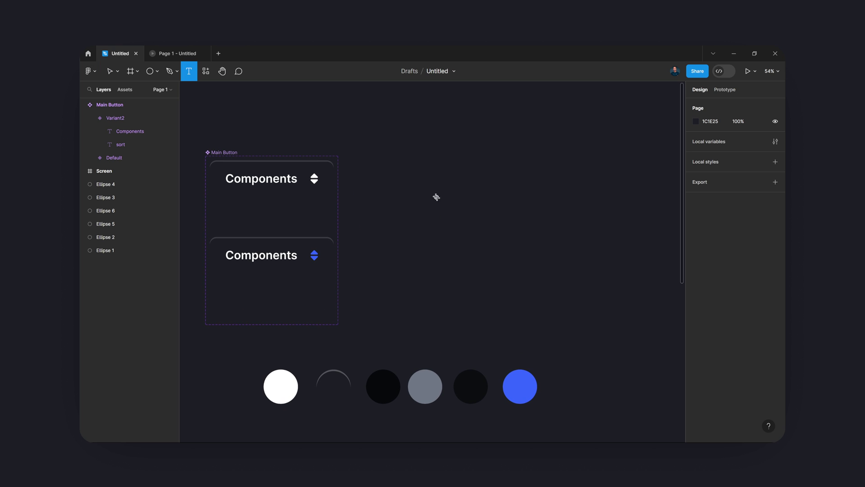
{"action": "left_click", "coordinate": [433, 197]}
{"action": "type", "text": "Profile"}
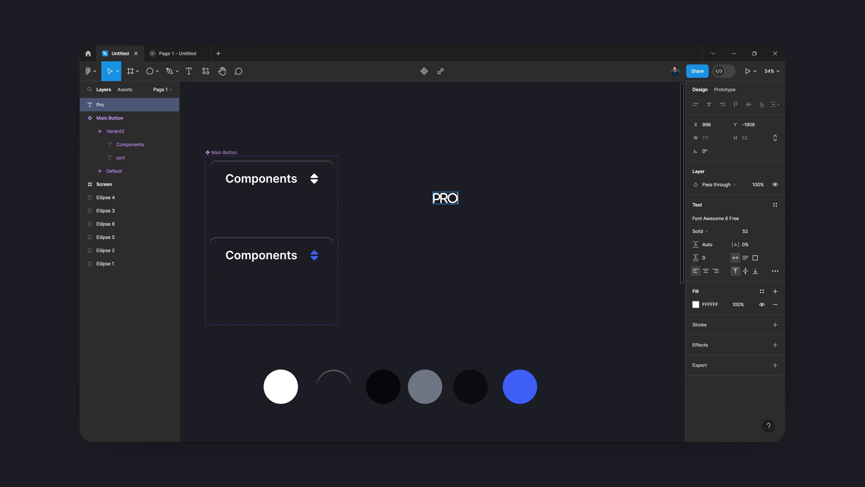
{"action": "key", "text": "Escape"}
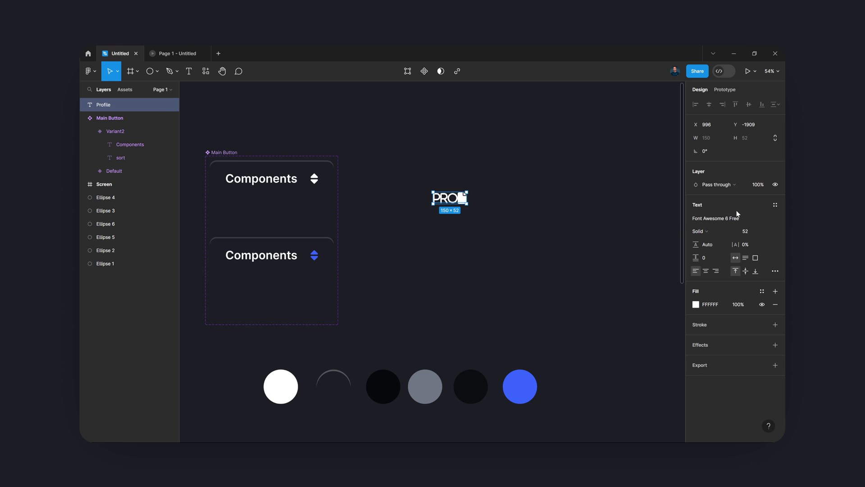
Set the Profile text's font to Inter in the Semi Bold style
{"action": "left_click", "coordinate": [726, 218]}
{"action": "type", "text": "inter"}
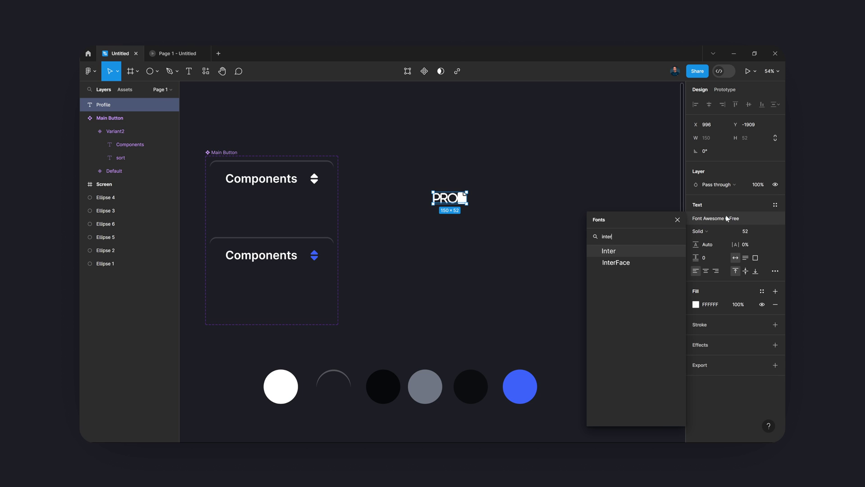
{"action": "left_click", "coordinate": [655, 250]}
{"action": "left_click", "coordinate": [703, 231]}
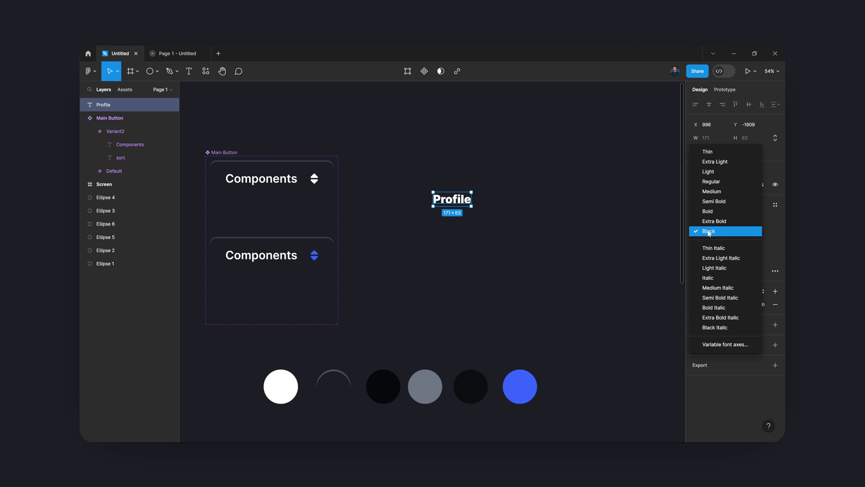
{"action": "left_click", "coordinate": [696, 209]}
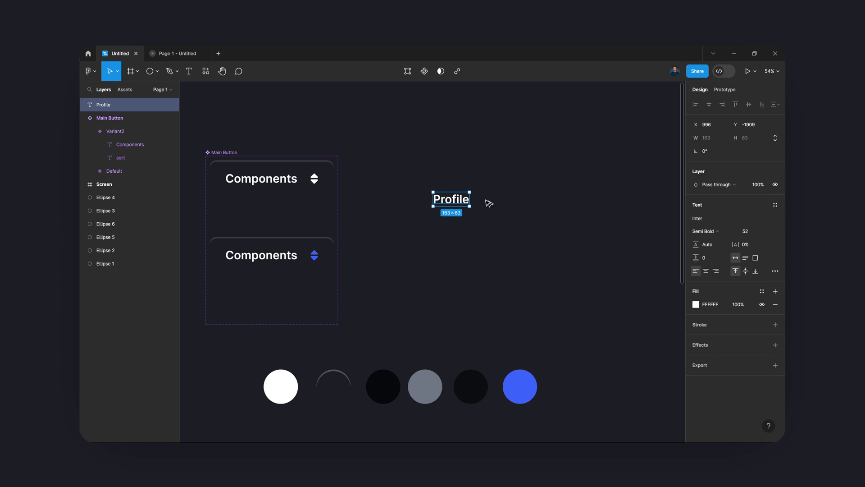
Change the Profile text's style to Medium and move it up to about X 975, Y -1987
{"action": "left_click_drag", "start_coordinate": [453, 203], "coordinate": [449, 183]}
{"action": "left_click", "coordinate": [704, 231]}
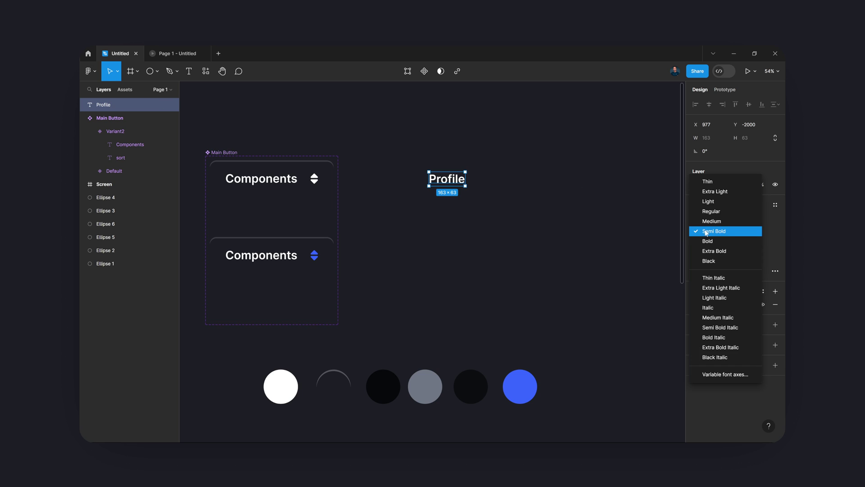
{"action": "left_click", "coordinate": [712, 220]}
{"action": "left_click_drag", "start_coordinate": [450, 178], "coordinate": [450, 182]}
Add auto layout to the Profile text, with 70 horizontal padding and 50 vertical padding
{"action": "right_click", "coordinate": [450, 182]}
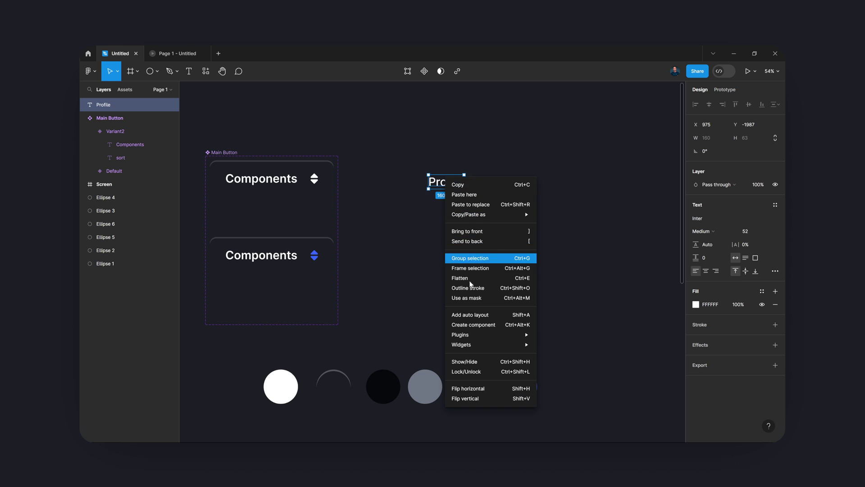
{"action": "left_click", "coordinate": [470, 315]}
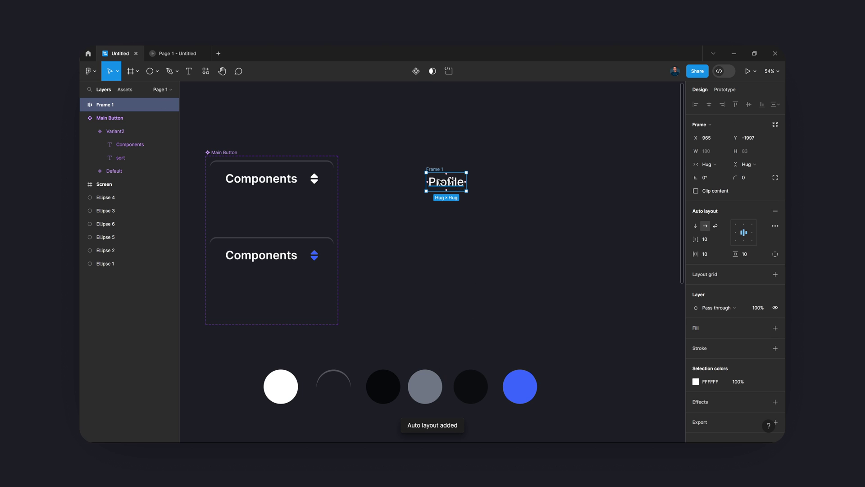
{"action": "left_click_drag", "start_coordinate": [696, 254], "coordinate": [724, 255]}
{"action": "left_click", "coordinate": [707, 255]}
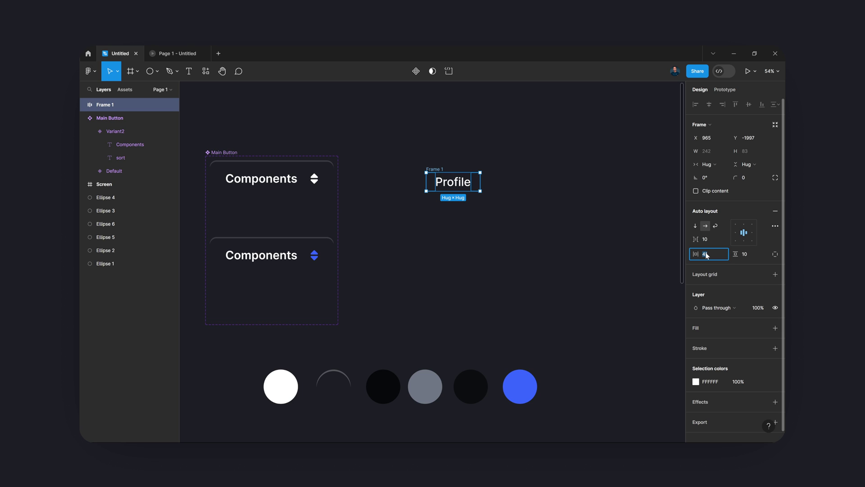
{"action": "type", "text": "70"}
{"action": "key", "text": "Return"}
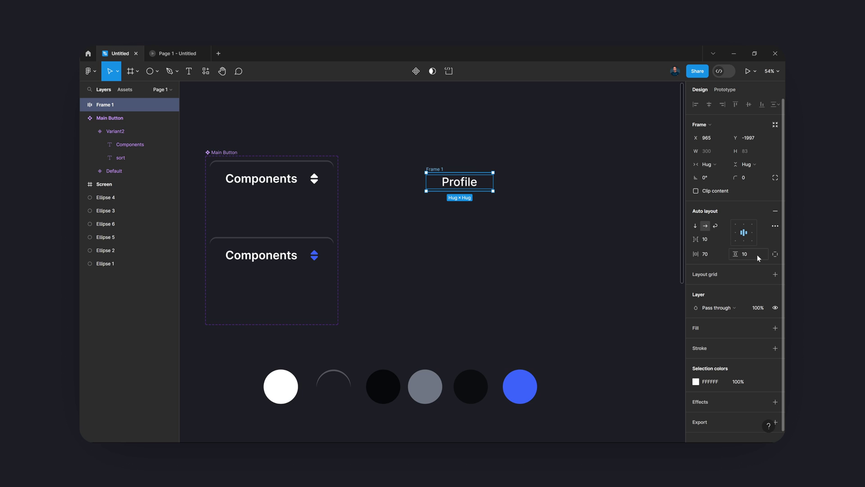
{"action": "type", "text": "50"}
{"action": "key", "text": "Return"}
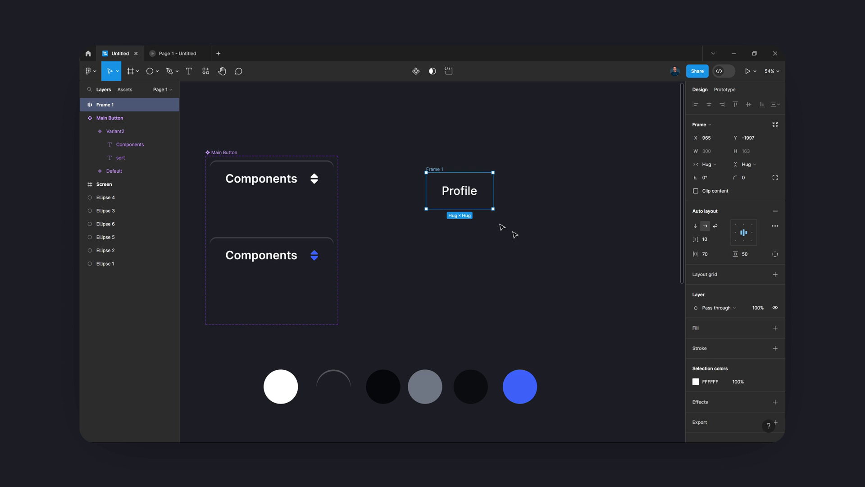
Add a fill to the Profile frame, sampling the near-black 07080B from the palette circle
{"action": "left_click", "coordinate": [775, 328]}
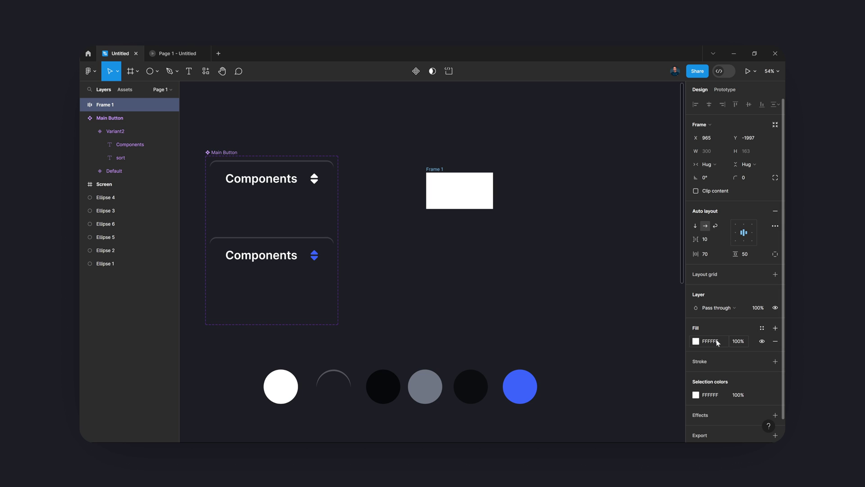
{"action": "left_click", "coordinate": [695, 341]}
{"action": "left_click", "coordinate": [598, 343]}
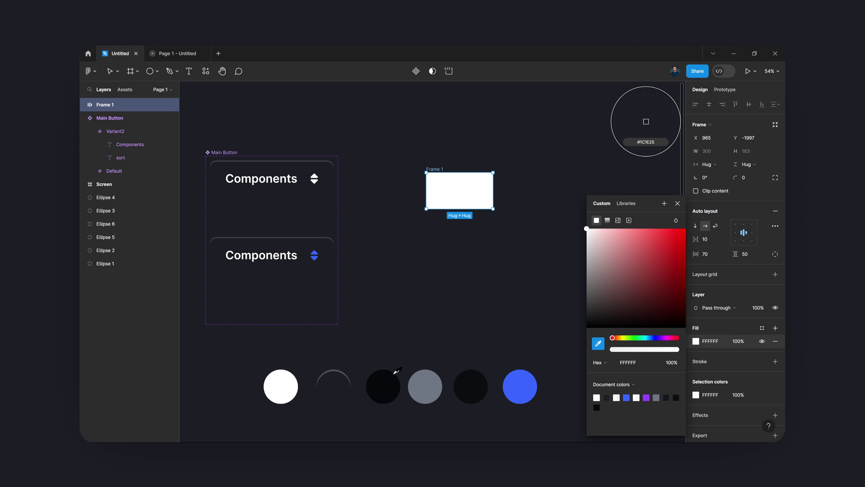
{"action": "left_click", "coordinate": [384, 390]}
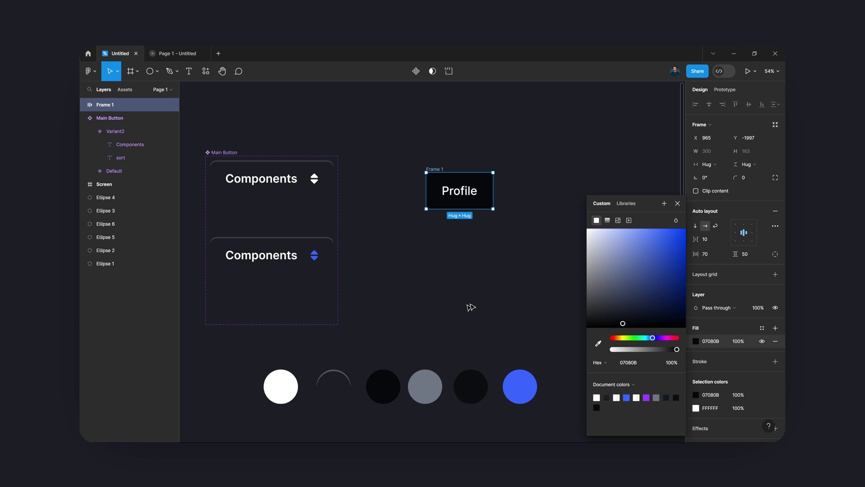
Recolor the Profile text with the grey 6F7684 sampled from the palette circle
{"action": "key", "text": "Return"}
{"action": "key", "text": "Return"}
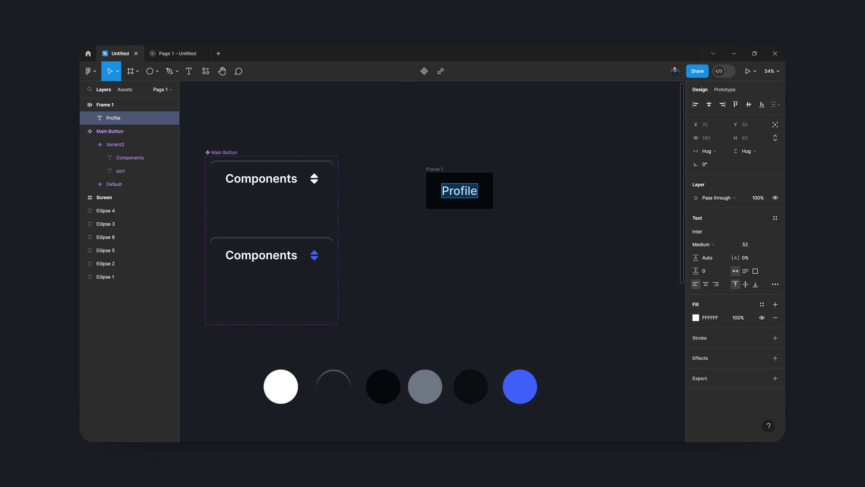
{"action": "left_click", "coordinate": [696, 318]}
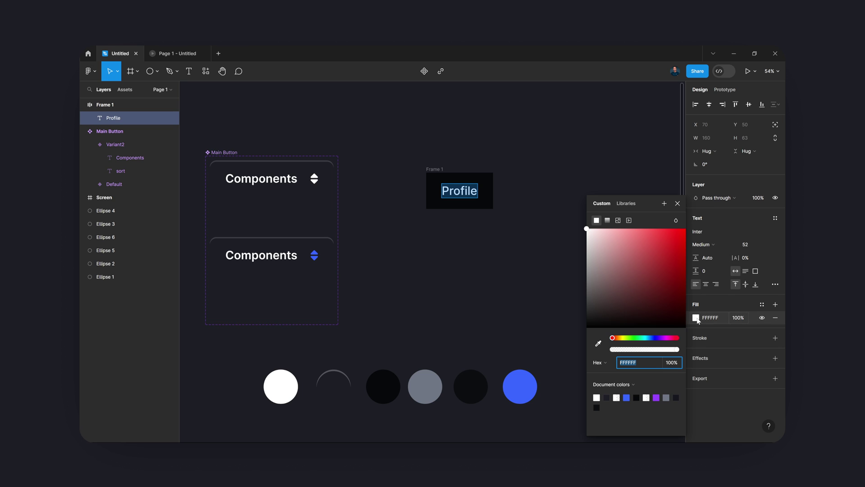
{"action": "left_click", "coordinate": [598, 343]}
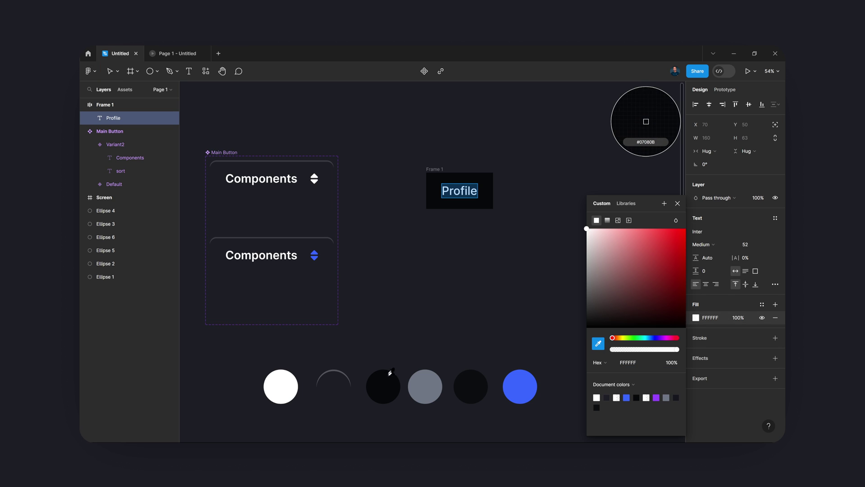
{"action": "left_click", "coordinate": [421, 387]}
{"action": "key", "text": "Escape"}
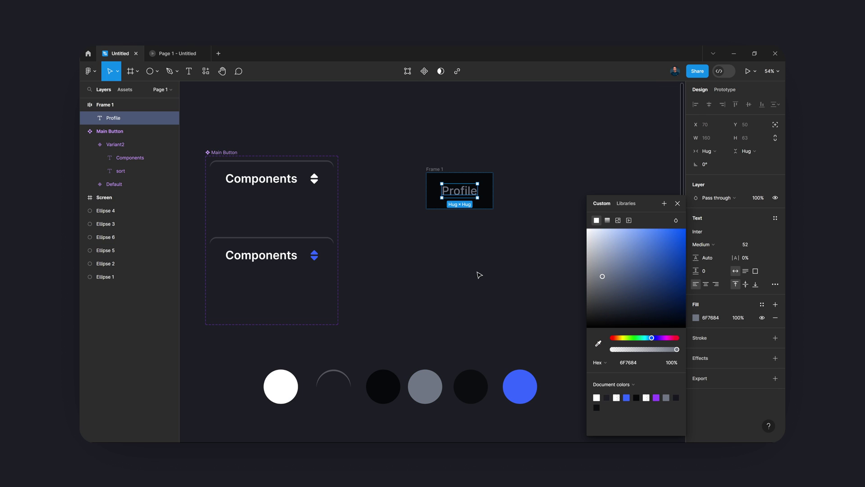
{"action": "left_click", "coordinate": [479, 275]}
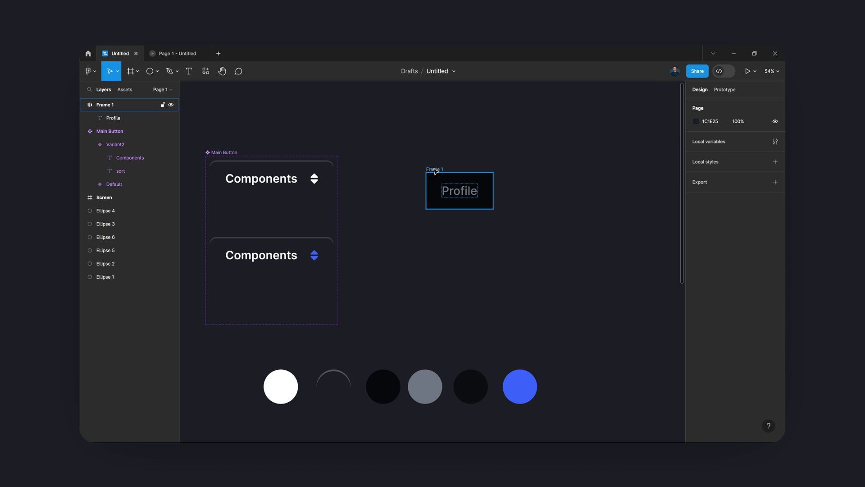
Check the Main Button's corner radius and set the Profile frame's corner radius to 30
{"action": "left_click", "coordinate": [331, 169]}
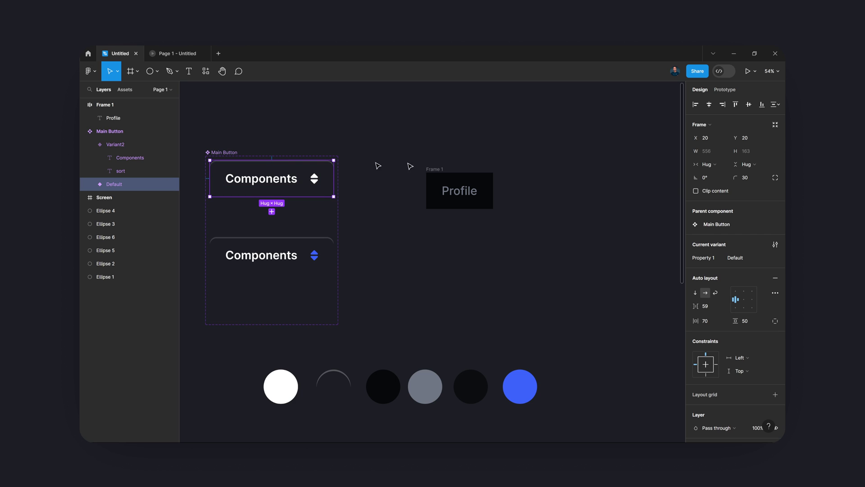
{"action": "left_click", "coordinate": [450, 171]}
{"action": "left_click", "coordinate": [748, 180]}
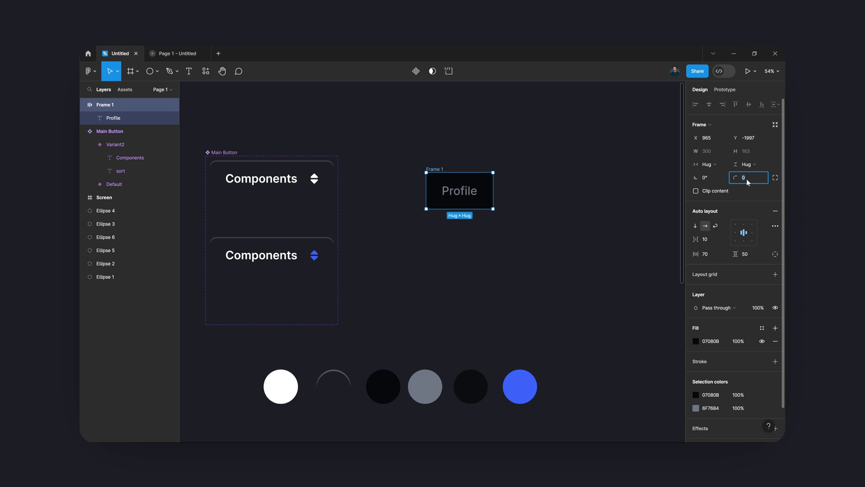
{"action": "type", "text": "3"}
{"action": "key", "text": "Return"}
{"action": "left_click", "coordinate": [556, 223]}
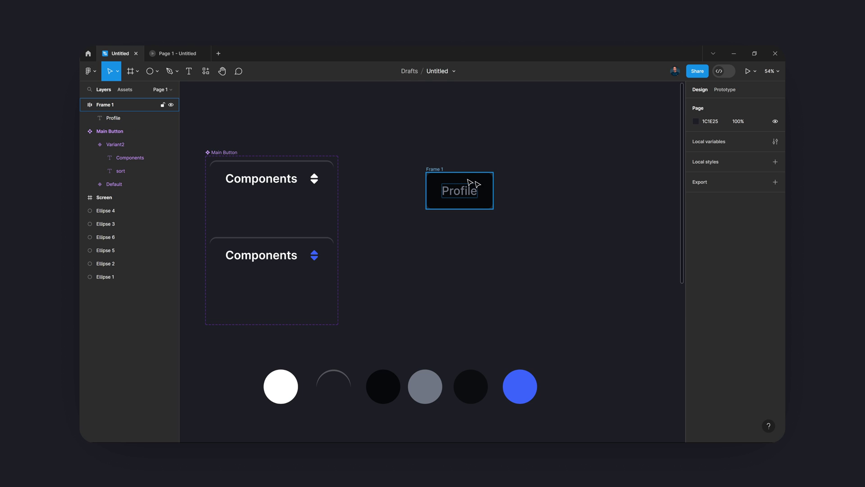
Rename the Profile frame as Inner Button and move it to about X 865, Y -2051, beside the Main Button set
{"action": "left_click", "coordinate": [434, 172]}
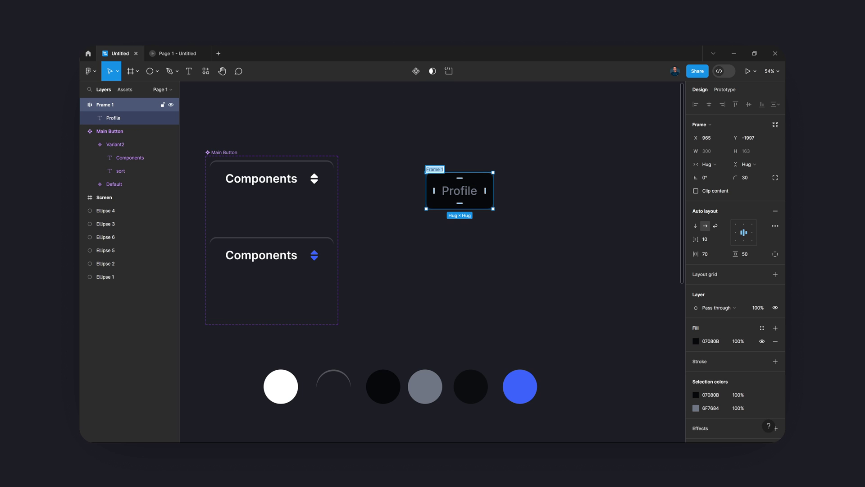
{"action": "type", "text": "Inner Button"}
{"action": "key", "text": "Return"}
{"action": "left_click_drag", "start_coordinate": [429, 171], "coordinate": [407, 158]}
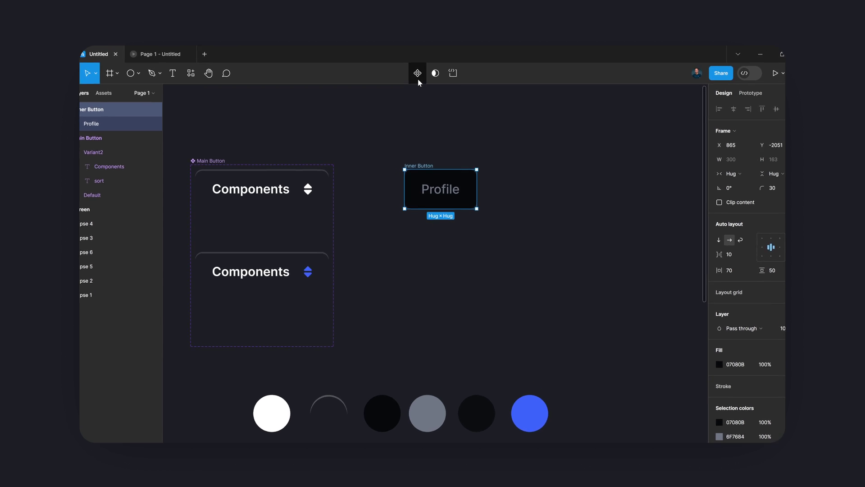
Turn the Inner Button frame into a component and add a second variant, keeping the name Variant2
{"action": "left_click", "coordinate": [417, 74]}
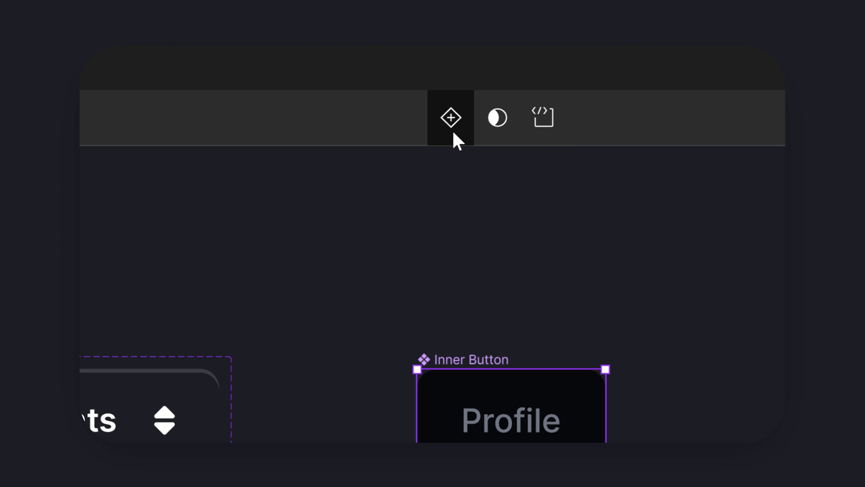
{"action": "left_click", "coordinate": [451, 118]}
{"action": "left_click", "coordinate": [453, 133]}
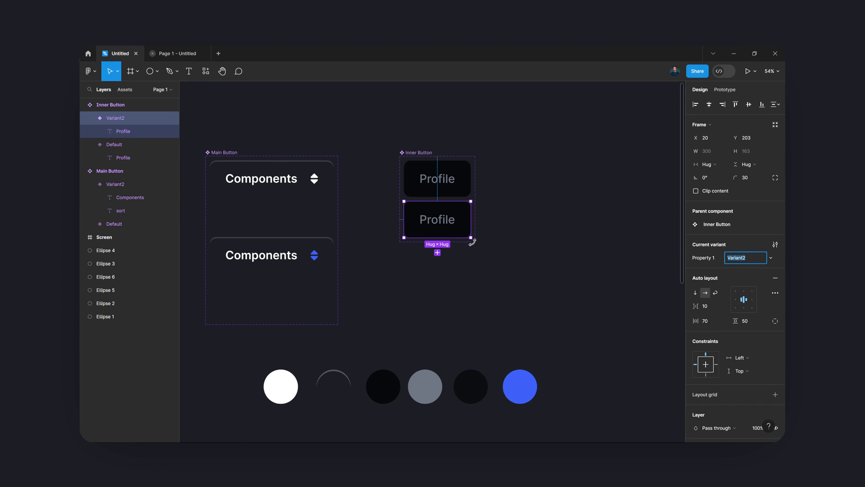
{"action": "left_click", "coordinate": [475, 226]}
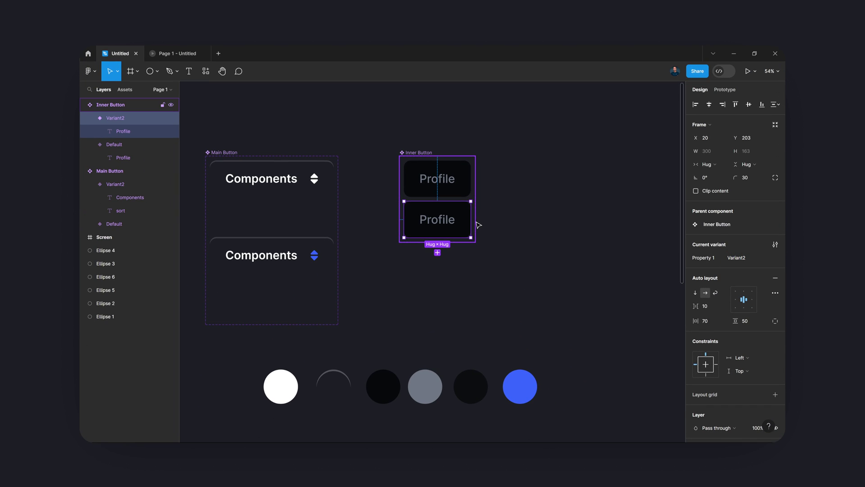
Enlarge the Inner Button component set's boundary and move Variant2 down within it to about Y 270
{"action": "left_click_drag", "start_coordinate": [481, 248], "coordinate": [525, 293]}
{"action": "mouse_move", "coordinate": [458, 226]}
{"action": "left_mouse_down"}
{"action": "mouse_move", "coordinate": [457, 247]}
{"action": "mouse_move", "coordinate": [453, 228]}
{"action": "left_mouse_up"}
{"action": "left_click", "coordinate": [452, 240]}
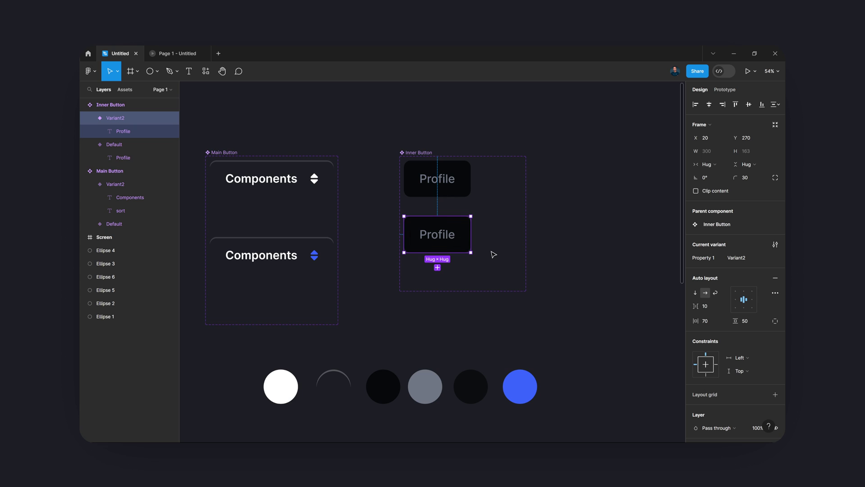
Change the fill of Inner Button's Variant2 to the slightly lighter black 0C0F11 sampled from the palette
{"action": "key", "text": "Escape"}
{"action": "left_click", "coordinate": [437, 237]}
{"action": "scroll", "coordinate": [724, 329], "scroll_direction": "down", "scroll_amount": 4}
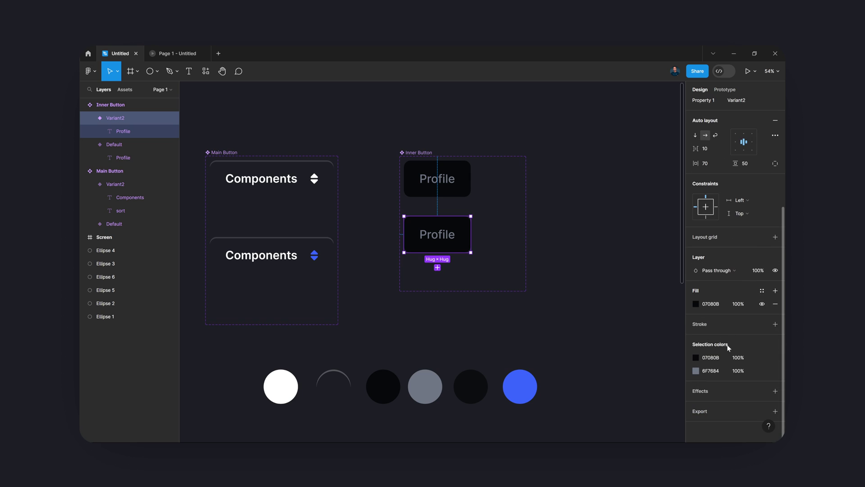
{"action": "left_click", "coordinate": [696, 304]}
{"action": "left_click", "coordinate": [598, 343]}
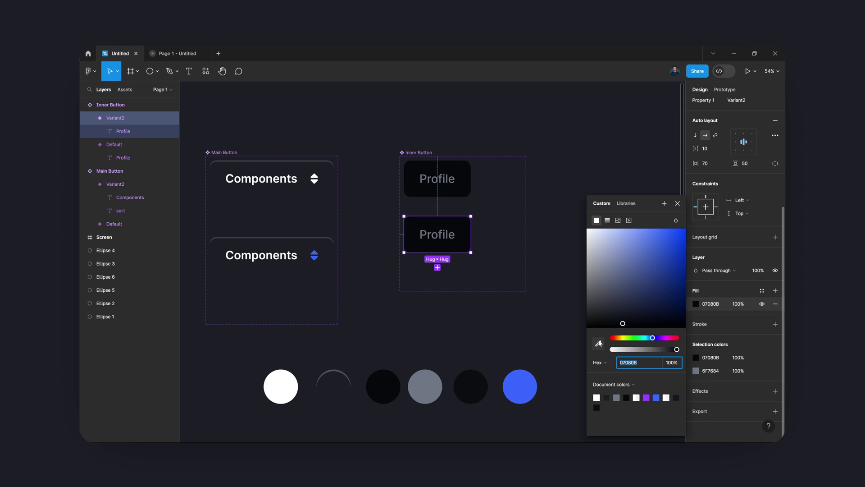
{"action": "left_click", "coordinate": [646, 121]}
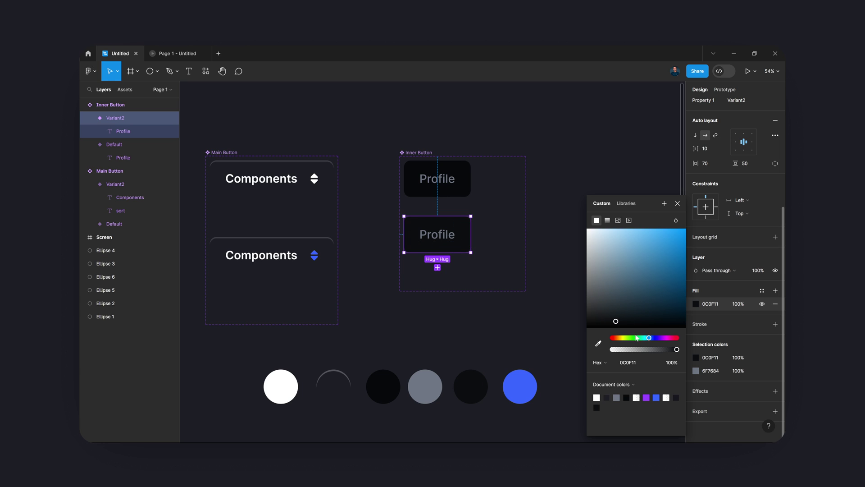
Recolor the Profile text in Variant2 with the blue document color 3A66FF
{"action": "left_click", "coordinate": [437, 236]}
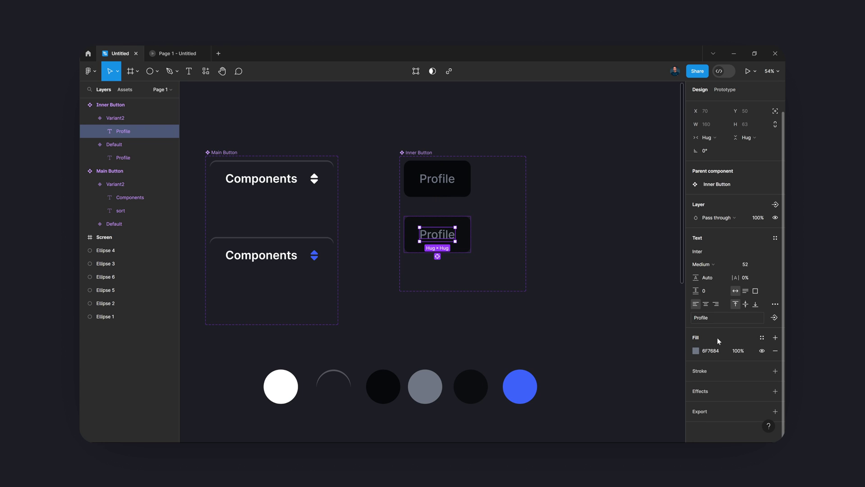
{"action": "left_click", "coordinate": [696, 351]}
{"action": "left_click", "coordinate": [647, 397]}
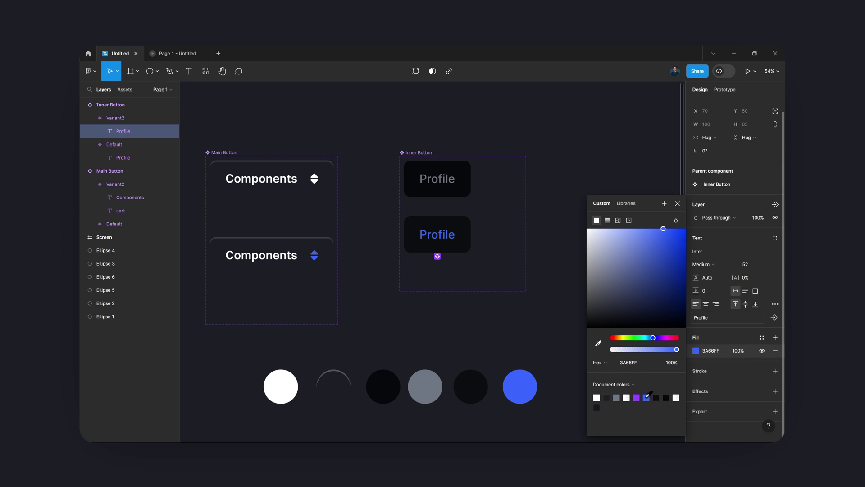
{"action": "left_click", "coordinate": [553, 230]}
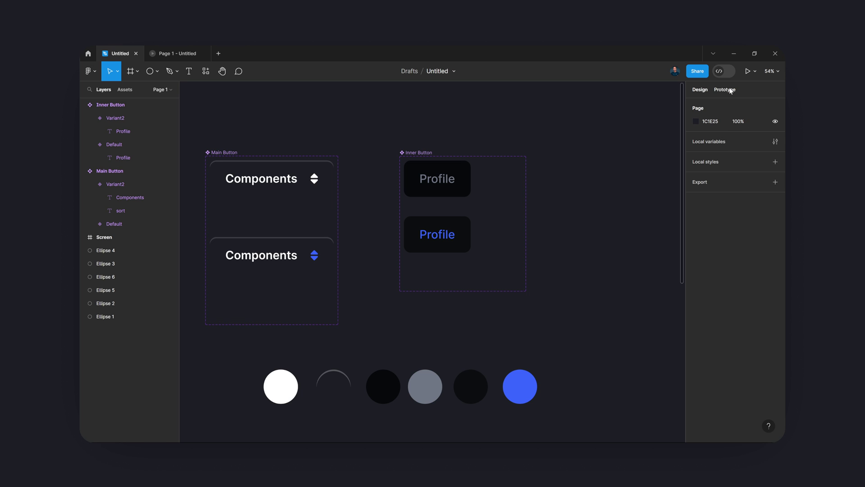
Link Inner Button's Default variant to Variant2 in prototyping with a While hovering trigger, keeping the 800ms Smart animate transition
{"action": "left_click", "coordinate": [730, 88]}
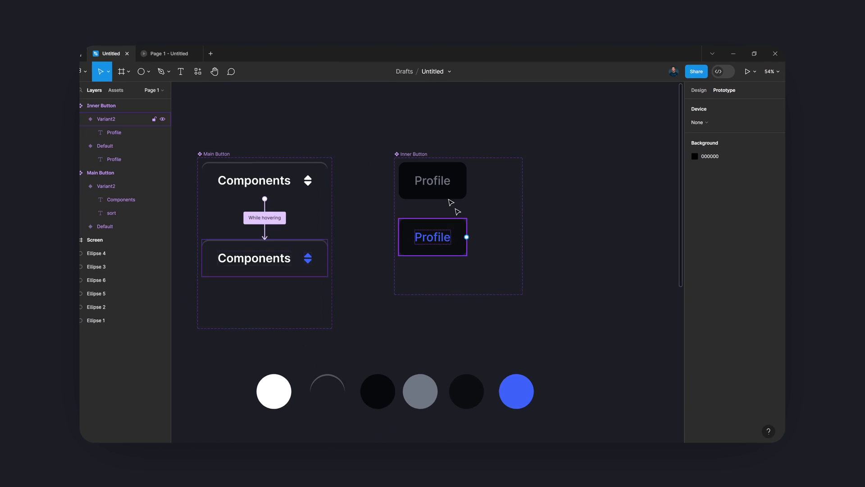
{"action": "left_click_drag", "start_coordinate": [437, 197], "coordinate": [435, 221]}
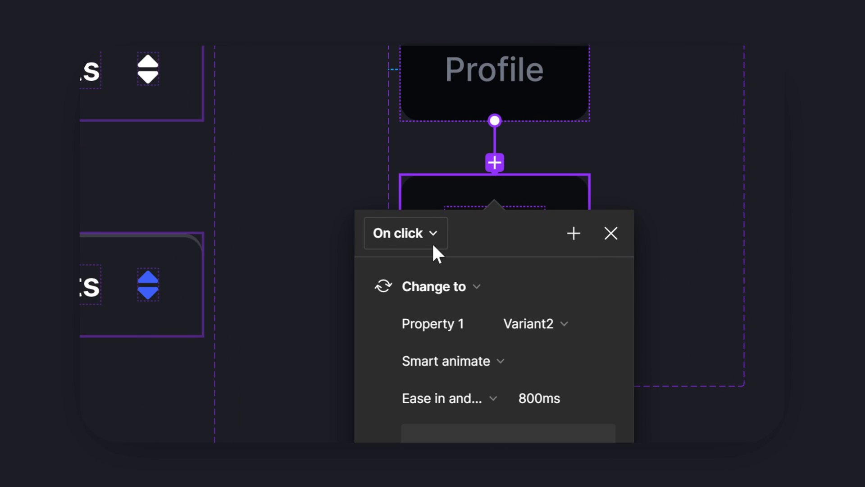
{"action": "left_click", "coordinate": [432, 242]}
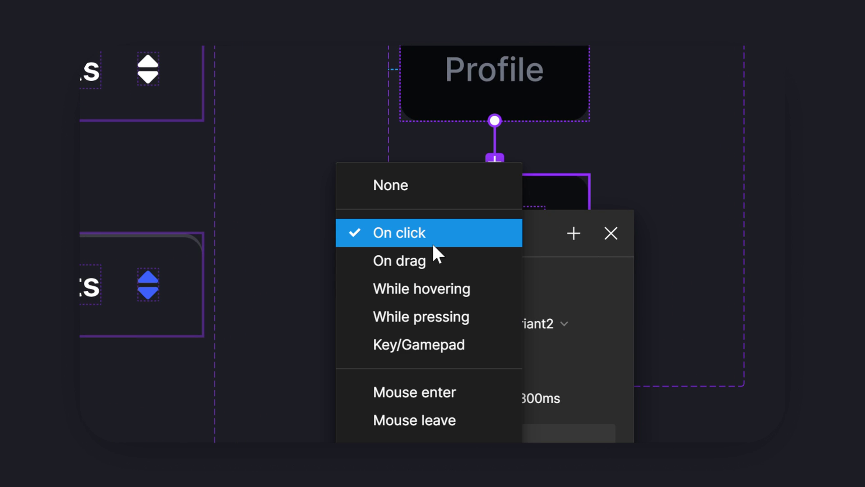
{"action": "left_click", "coordinate": [428, 297]}
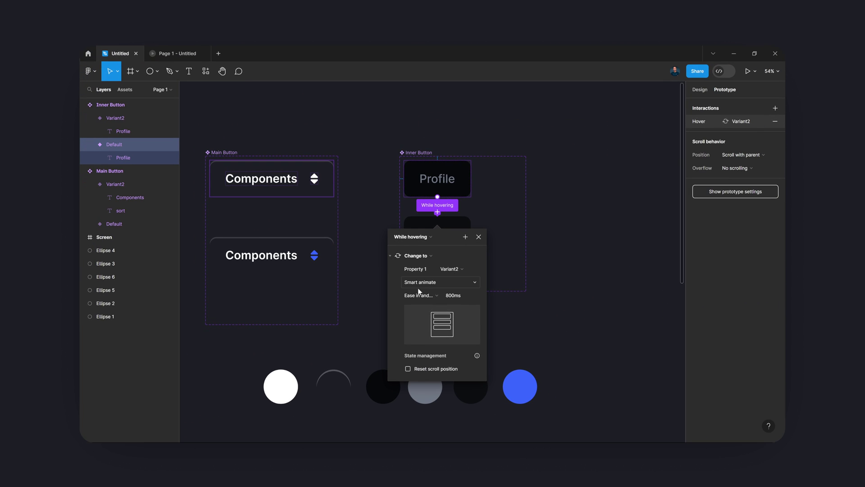
{"action": "left_click", "coordinate": [479, 236]}
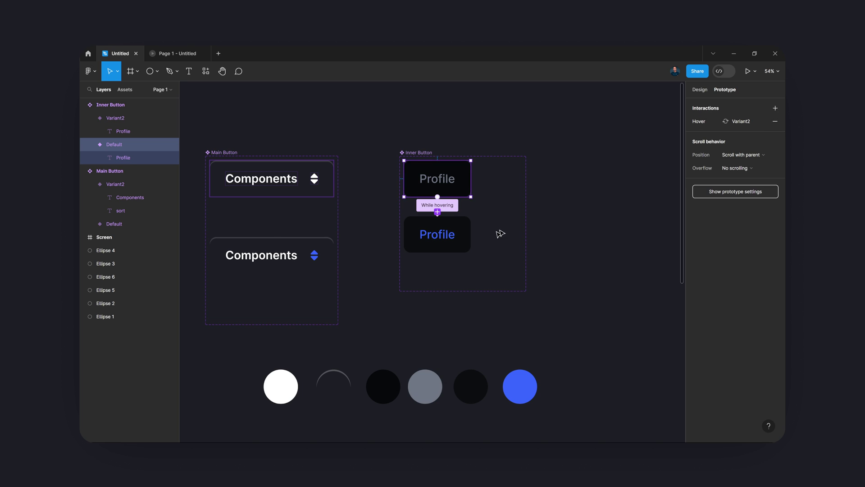
{"action": "key", "text": "Escape"}
{"action": "scroll", "coordinate": [518, 282], "scroll_direction": "down", "scroll_amount": 10}
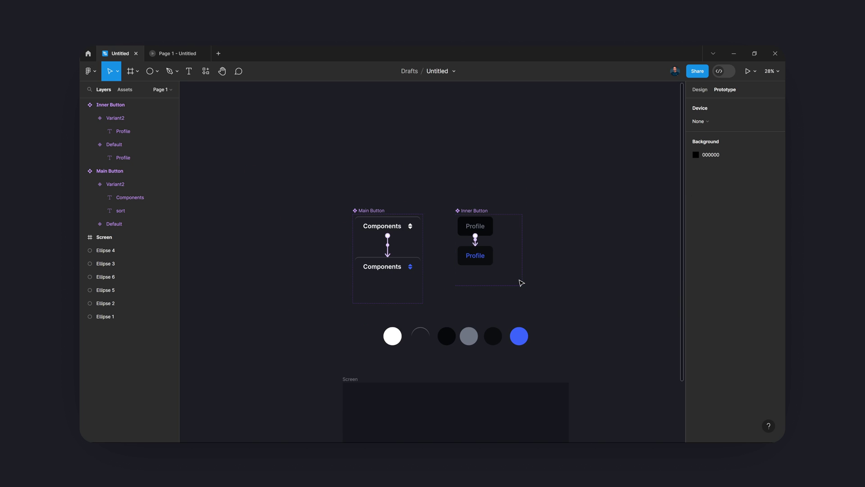
{"action": "scroll", "coordinate": [505, 244], "scroll_direction": "up", "scroll_amount": 8}
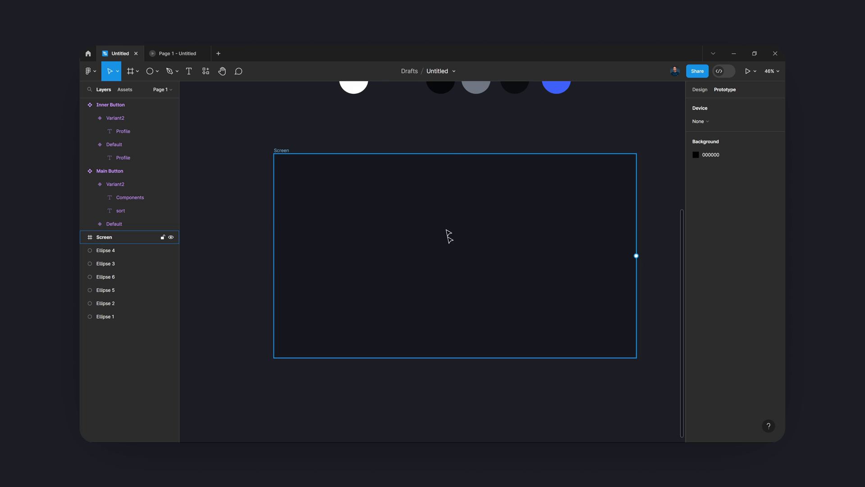
Place one instance each of Main Button and Inner Button side by side in the Screen frame
{"action": "left_click", "coordinate": [125, 89]}
{"action": "left_click_drag", "start_coordinate": [106, 171], "coordinate": [560, 252]}
{"action": "left_click_drag", "start_coordinate": [156, 174], "coordinate": [403, 241]}
{"action": "left_click_drag", "start_coordinate": [576, 253], "coordinate": [525, 242]}
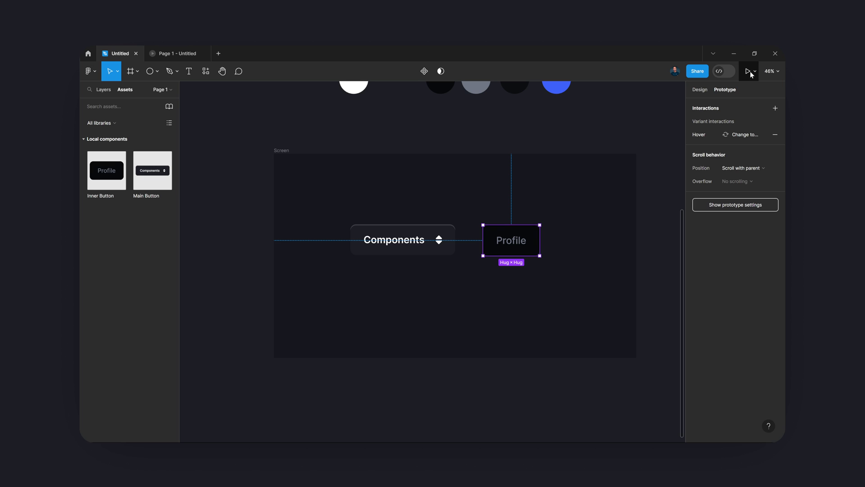
Preview the hover effects of the Components and Profile buttons in the running prototype, and return to the design file
{"action": "left_click", "coordinate": [158, 53]}
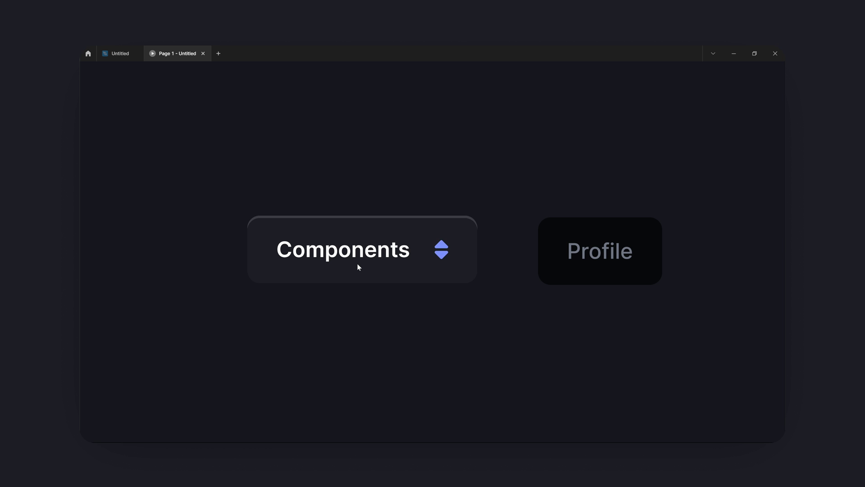
{"action": "left_click", "coordinate": [592, 268]}
{"action": "left_click", "coordinate": [122, 53]}
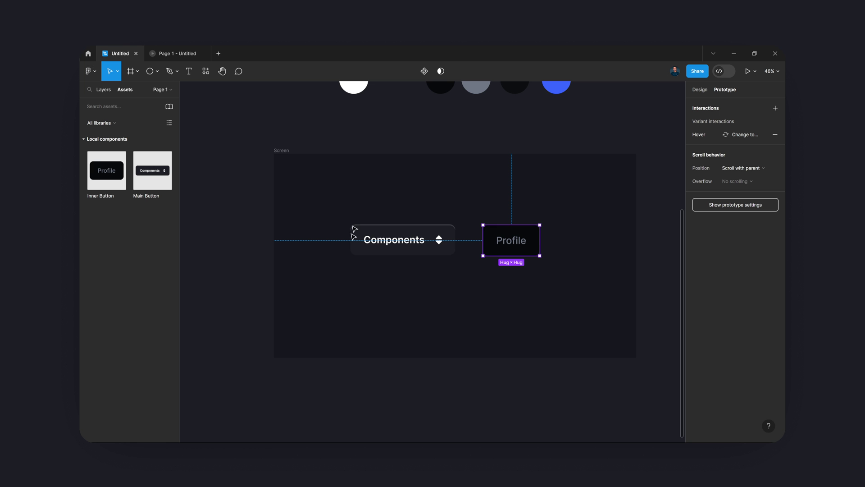
Shorten the duration of the Main Button's While hovering Smart animate transition
{"action": "scroll", "coordinate": [449, 143], "scroll_direction": "up", "scroll_amount": 6}
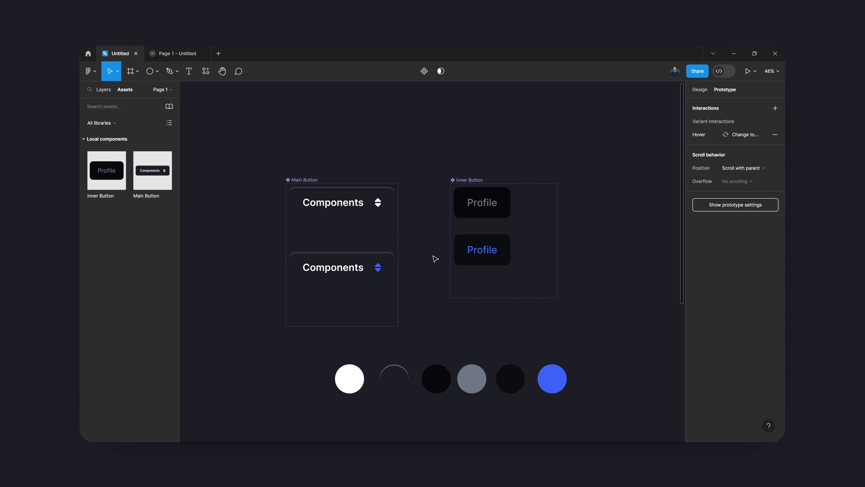
{"action": "left_click", "coordinate": [341, 215]}
{"action": "left_click", "coordinate": [342, 252]}
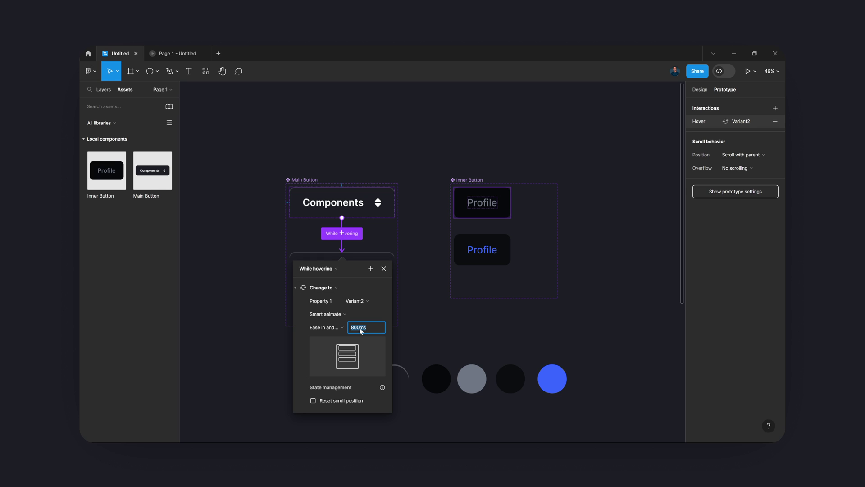
{"action": "key", "text": "Return"}
{"action": "key", "text": "Escape"}
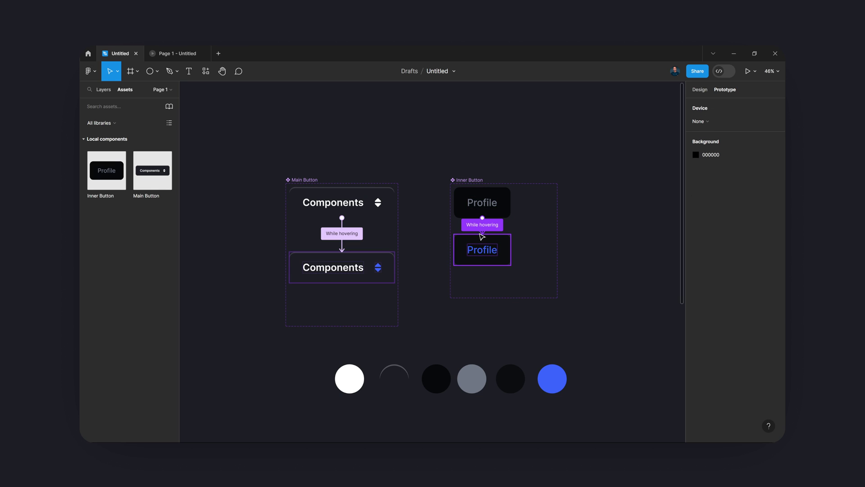
Set the duration of the Inner Button's While hovering transition to 300ms
{"action": "left_click", "coordinate": [482, 225]}
{"action": "left_click", "coordinate": [502, 307]}
{"action": "type", "text": "300"}
{"action": "key", "text": "Return"}
Check the adjusted hover transitions in the prototype preview and go back to the design file
{"action": "left_click", "coordinate": [166, 50]}
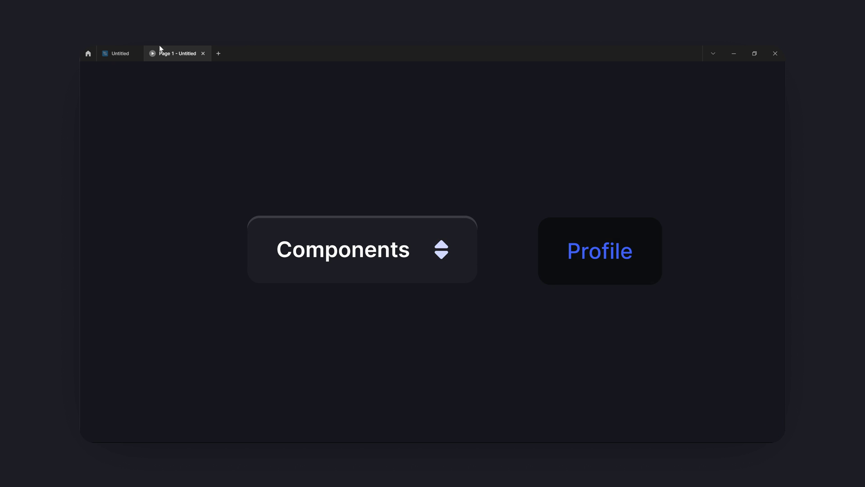
{"action": "left_click", "coordinate": [111, 59]}
{"action": "key", "text": "Escape"}
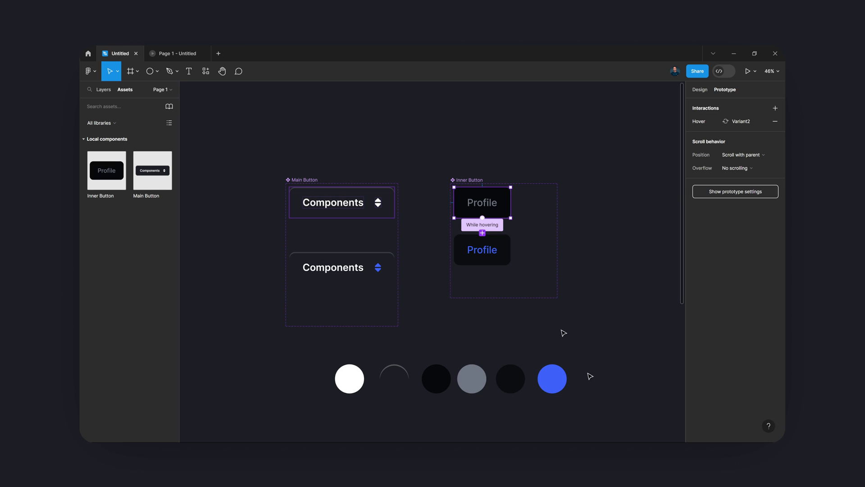
Remove the Components and Profile button instances from the Screen frame
{"action": "scroll", "coordinate": [563, 226], "scroll_direction": "down", "scroll_amount": 6}
{"action": "left_click", "coordinate": [469, 257]}
{"action": "key", "text": "Escape"}
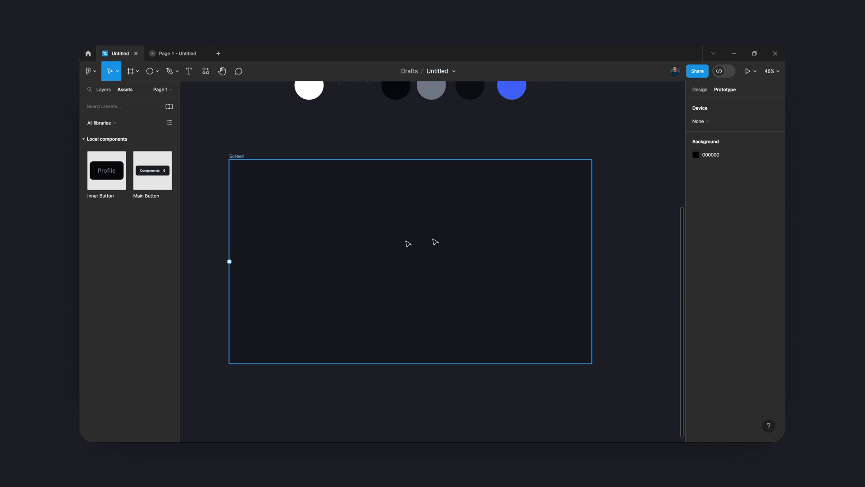
Place a Main Button instance from the local components on the empty canvas beside the Inner Button component set
{"action": "scroll", "coordinate": [366, 245], "scroll_direction": "up", "scroll_amount": 10}
{"action": "scroll", "coordinate": [337, 283], "scroll_direction": "right", "scroll_amount": 2}
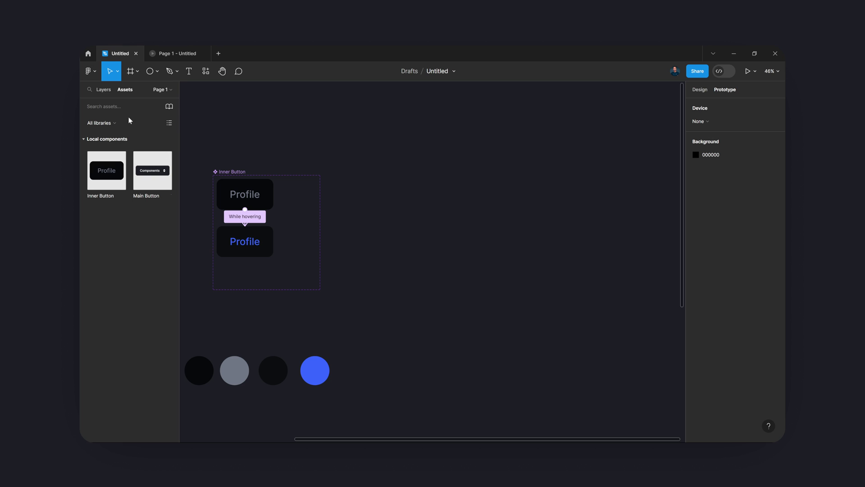
{"action": "left_click", "coordinate": [104, 90]}
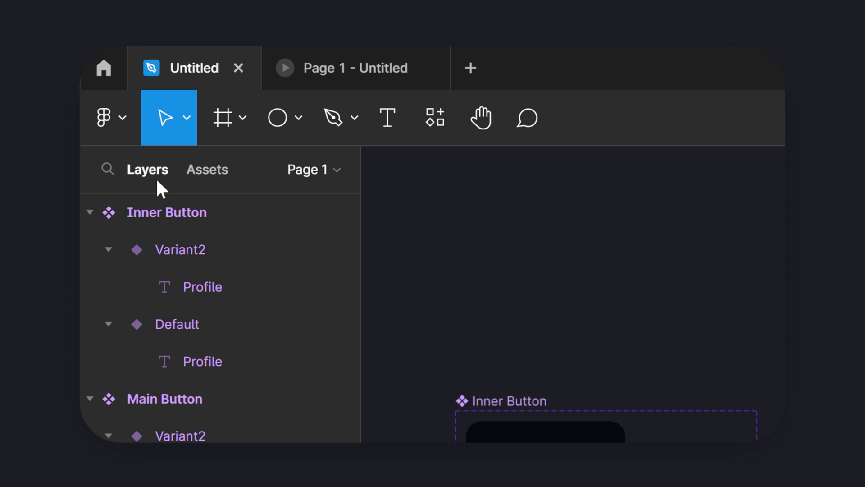
{"action": "left_click", "coordinate": [205, 174]}
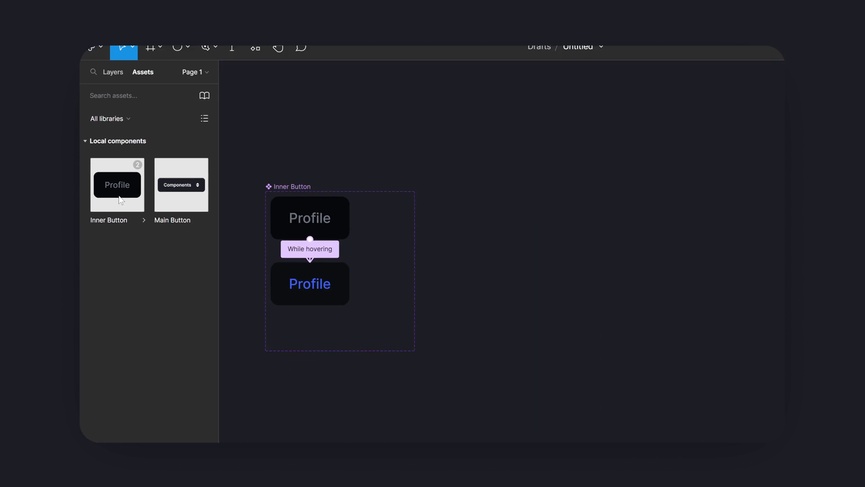
{"action": "left_click_drag", "start_coordinate": [153, 177], "coordinate": [469, 193]}
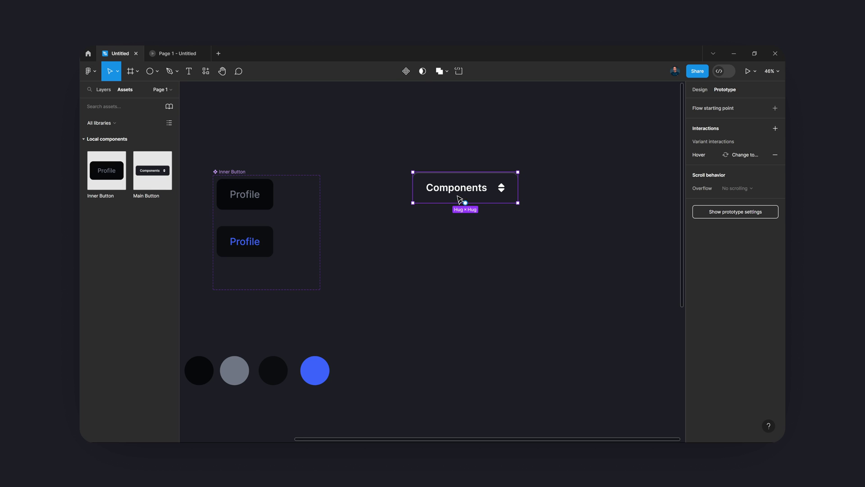
Turn the placed Main Button instance into a new component and add a second variant to it
{"action": "left_click", "coordinate": [698, 90]}
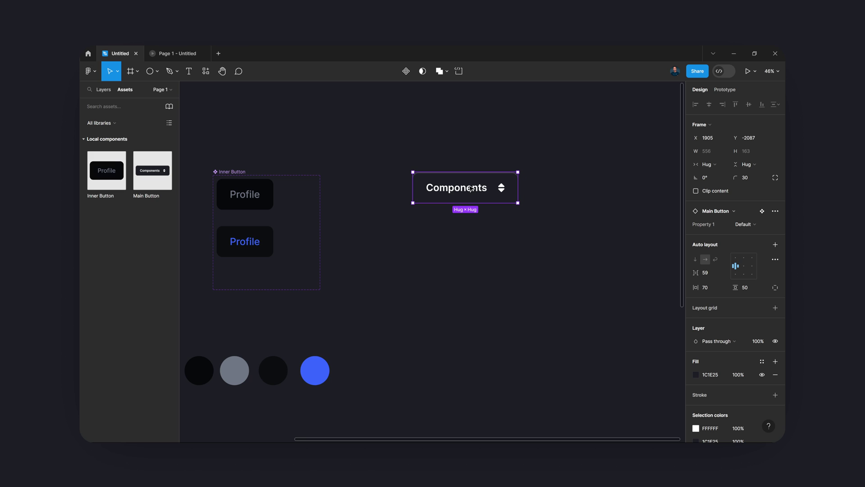
{"action": "left_click", "coordinate": [408, 73]}
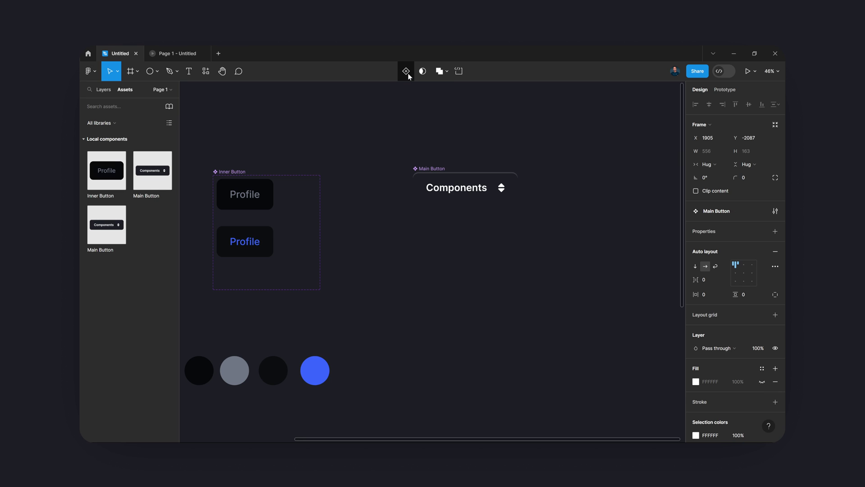
{"action": "left_click", "coordinate": [407, 73]}
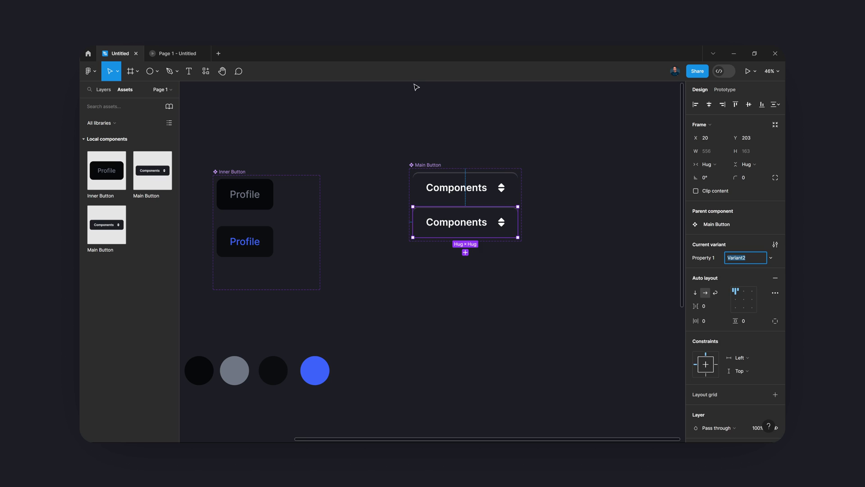
Enlarge the new Main Button set to about 724 high and much wider, and move Variant2 beside Default at X 647, Y 20
{"action": "left_click", "coordinate": [509, 241]}
{"action": "left_click_drag", "start_coordinate": [508, 241], "coordinate": [496, 305]}
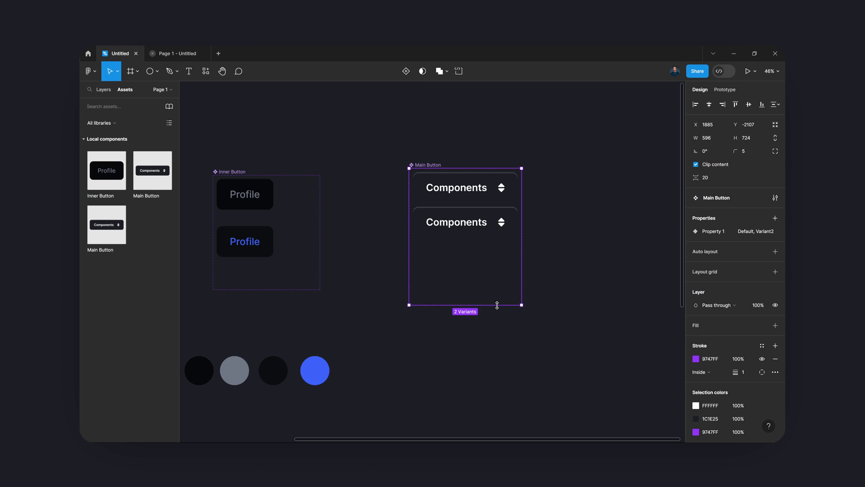
{"action": "left_click_drag", "start_coordinate": [523, 263], "coordinate": [676, 264]}
{"action": "left_click_drag", "start_coordinate": [436, 222], "coordinate": [554, 193]}
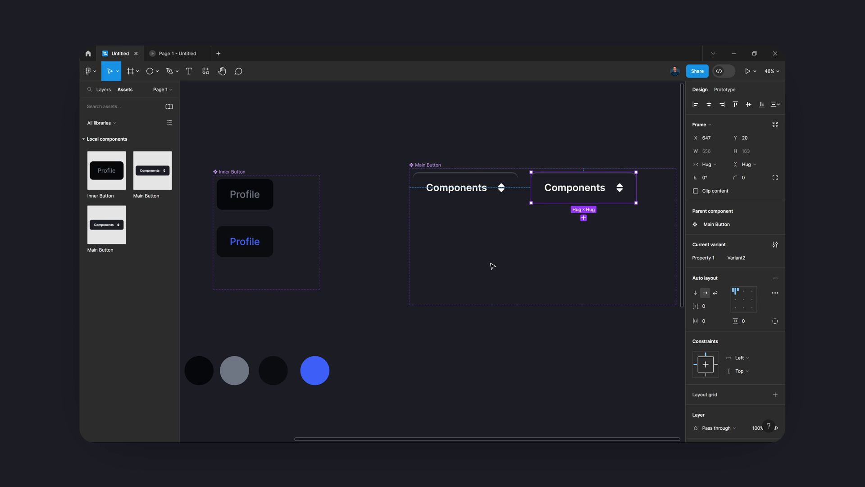
Delete Variant2 from the new Main Button component set, leaving only the Default variant
{"action": "scroll", "coordinate": [392, 260], "scroll_direction": "left", "scroll_amount": 1}
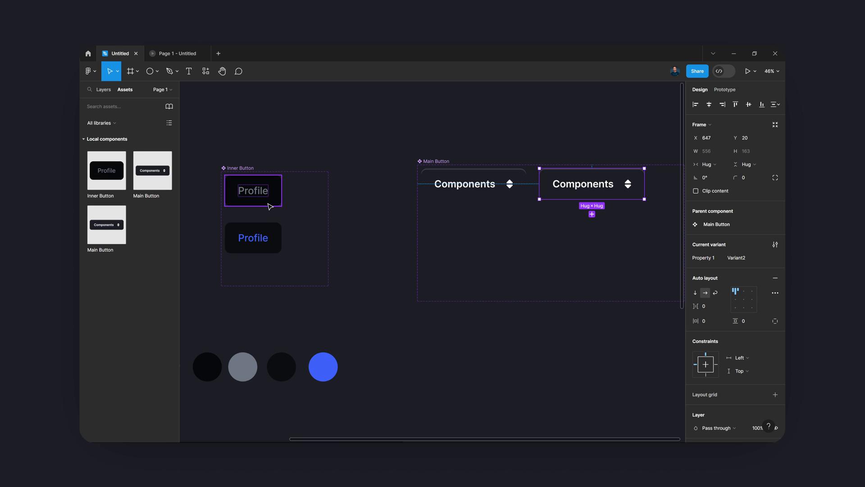
{"action": "scroll", "coordinate": [610, 242], "scroll_direction": "right", "scroll_amount": 5}
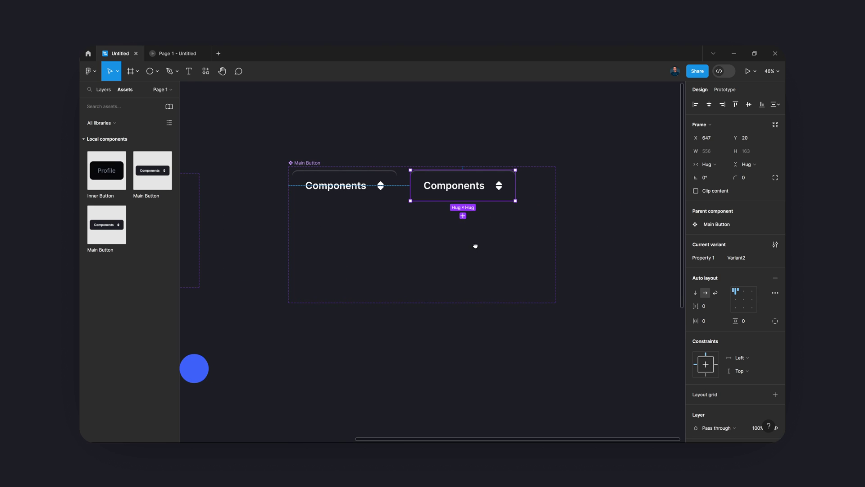
{"action": "left_click_drag", "start_coordinate": [446, 193], "coordinate": [463, 197]}
{"action": "left_click", "coordinate": [342, 191]}
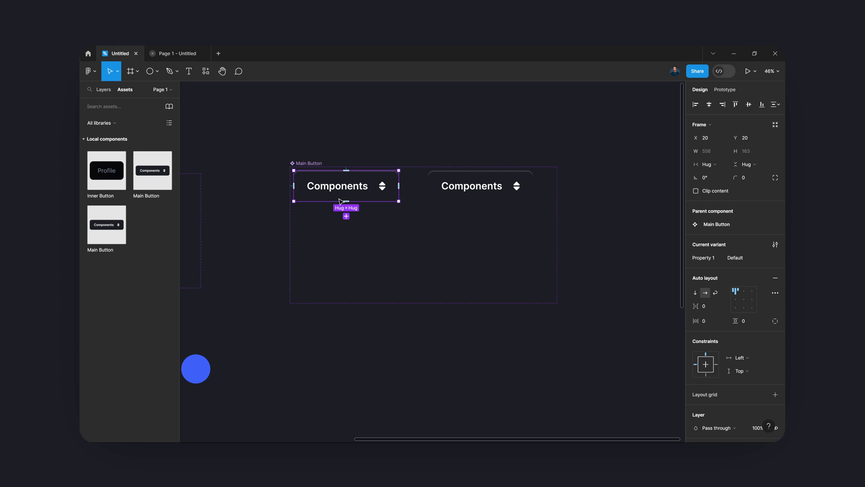
{"action": "left_click", "coordinate": [478, 200]}
{"action": "key", "text": "Delete"}
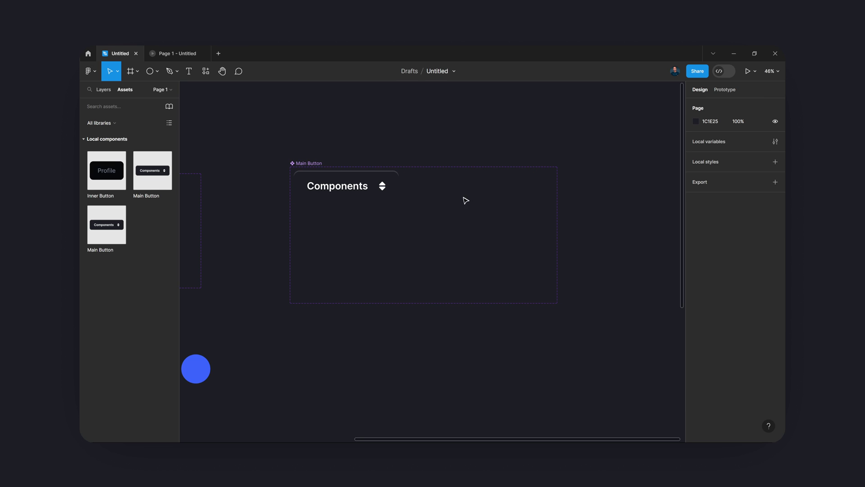
Move the Default variant inside the new Main Button set to X 70, Y 53
{"action": "left_click", "coordinate": [380, 197]}
{"action": "key", "text": "shift+Right"}
{"action": "key", "text": "shift+Right"}
{"action": "key", "text": "shift+Right"}
{"action": "key", "text": "shift+Right"}
{"action": "key", "text": "shift+Right"}
{"action": "key", "text": "shift+Down"}
{"action": "key", "text": "shift+Down"}
{"action": "key", "text": "shift+Down"}
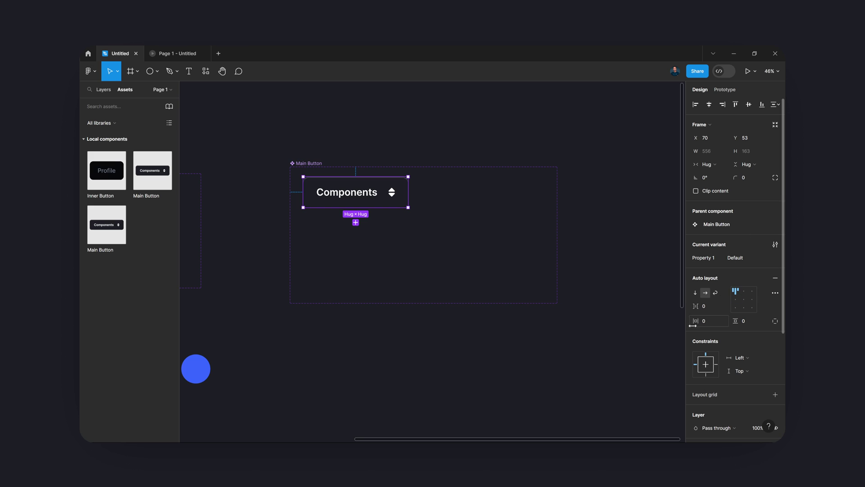
Give the Default variant horizontal and vertical padding of 10 and a visible black 000000 fill
{"action": "left_click_drag", "start_coordinate": [697, 320], "coordinate": [744, 321]}
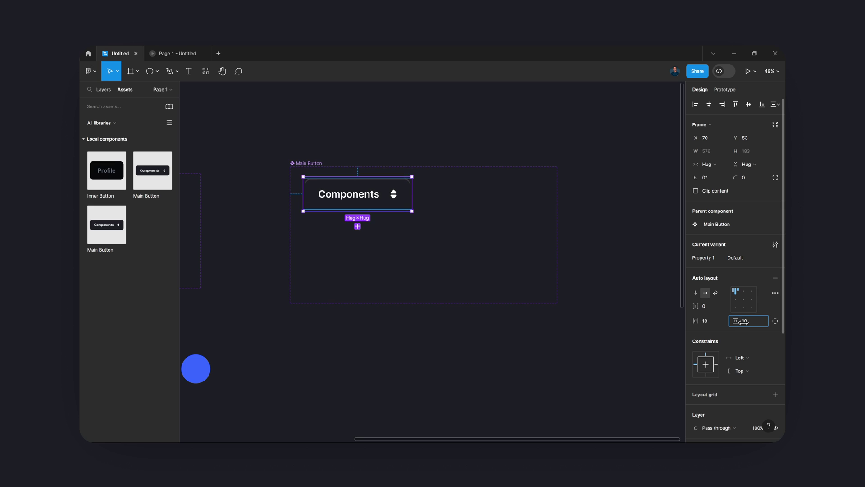
{"action": "scroll", "coordinate": [721, 370], "scroll_direction": "down", "scroll_amount": 3}
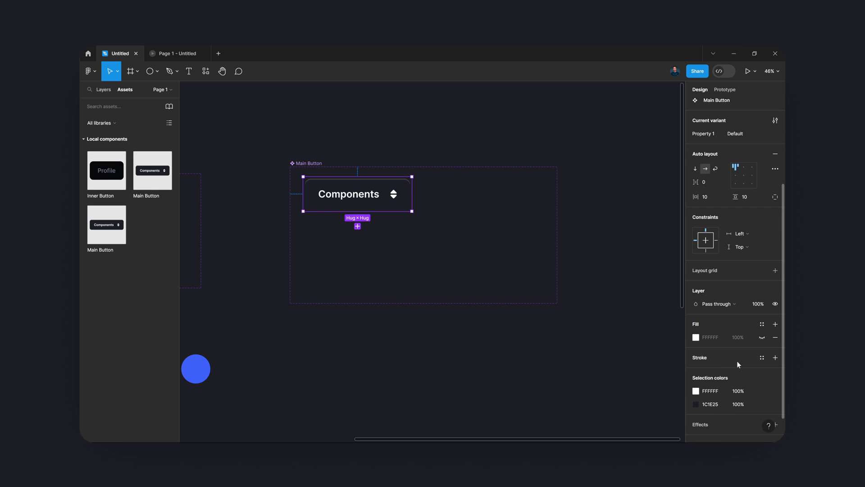
{"action": "left_click", "coordinate": [762, 338]}
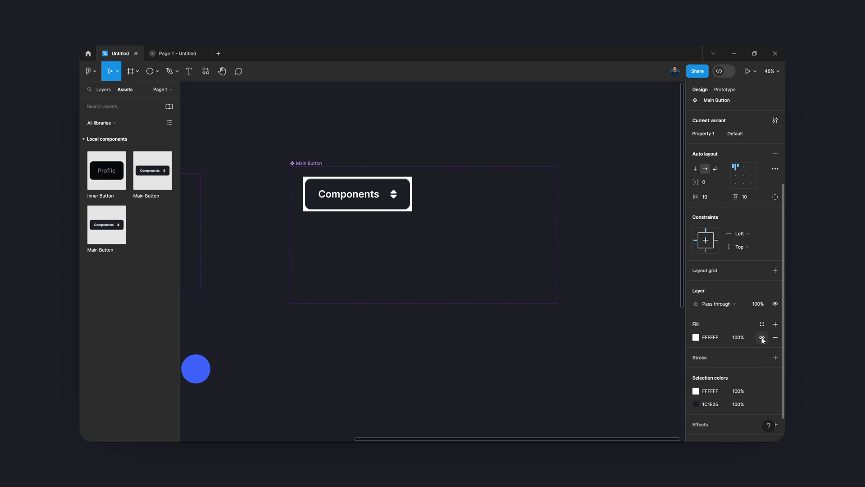
{"action": "left_click", "coordinate": [696, 337]}
{"action": "left_click_drag", "start_coordinate": [622, 293], "coordinate": [571, 343]}
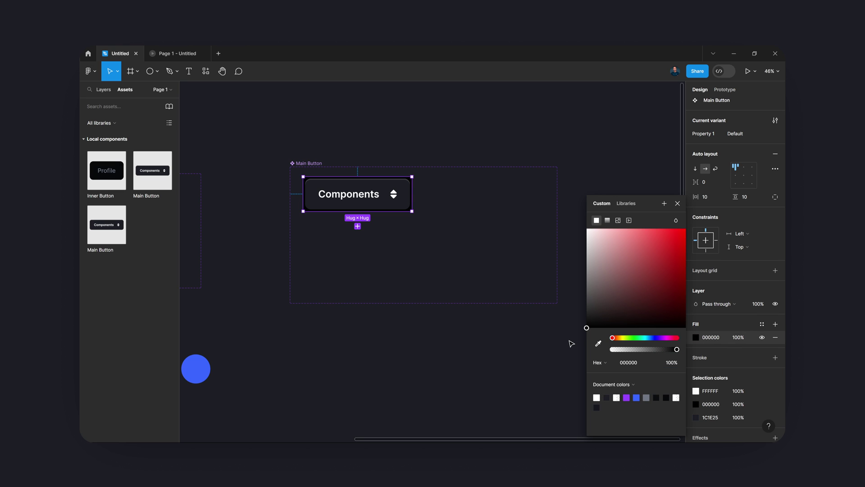
{"action": "left_click_drag", "start_coordinate": [381, 382], "coordinate": [397, 405]}
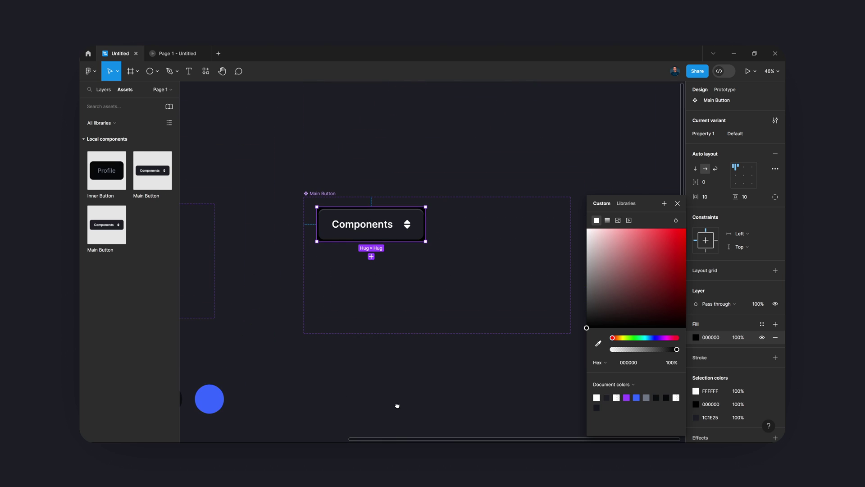
{"action": "left_click", "coordinate": [767, 215]}
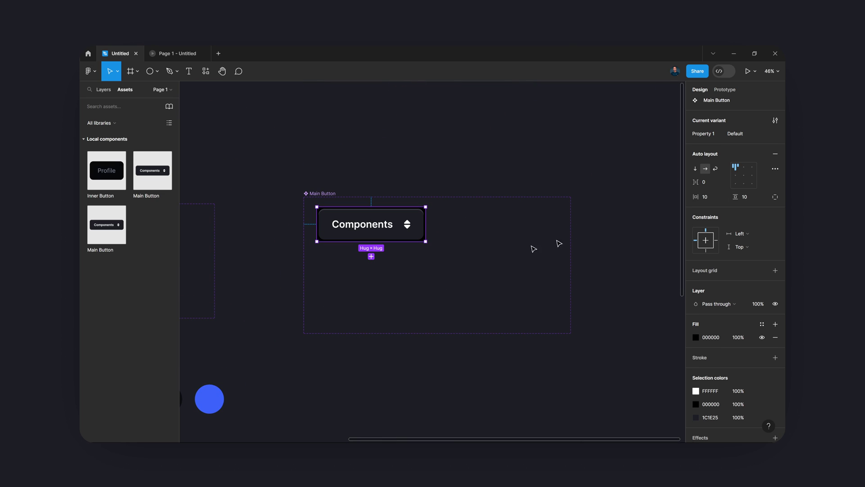
Round the Default variant's outer frame with a corner radius of 38
{"action": "scroll", "coordinate": [533, 248], "scroll_direction": "up", "scroll_amount": 3}
{"action": "scroll", "coordinate": [728, 216], "scroll_direction": "up", "scroll_amount": 3}
{"action": "scroll", "coordinate": [490, 285], "scroll_direction": "down", "scroll_amount": 3}
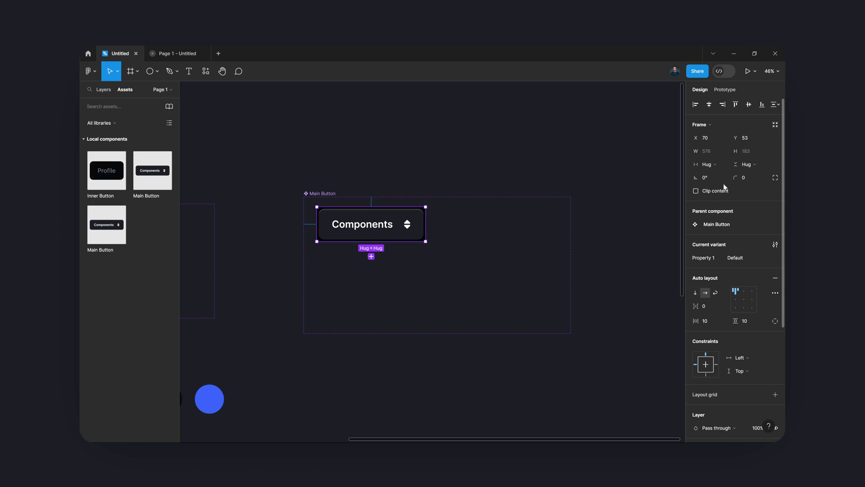
{"action": "left_click_drag", "start_coordinate": [733, 178], "coordinate": [343, 217]}
Try a padding of 20 on the Default variant's outer frame, and settle on 15 for both horizontal and vertical padding
{"action": "left_click", "coordinate": [719, 320]}
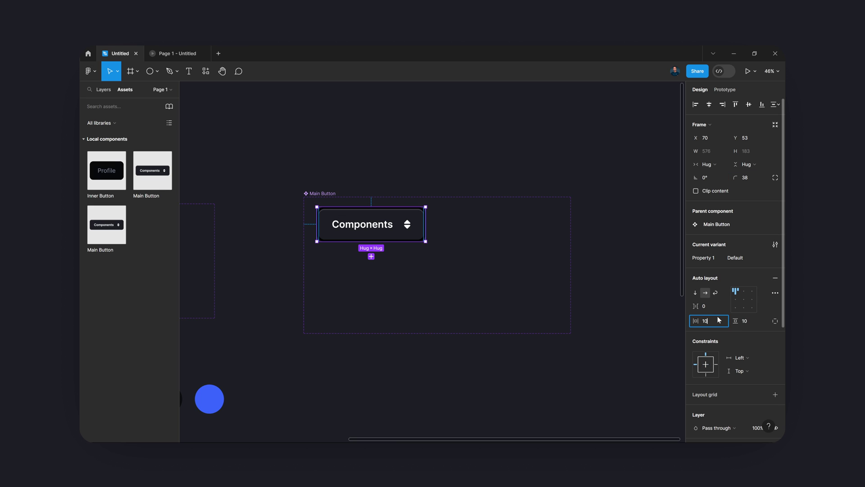
{"action": "key", "text": "Return"}
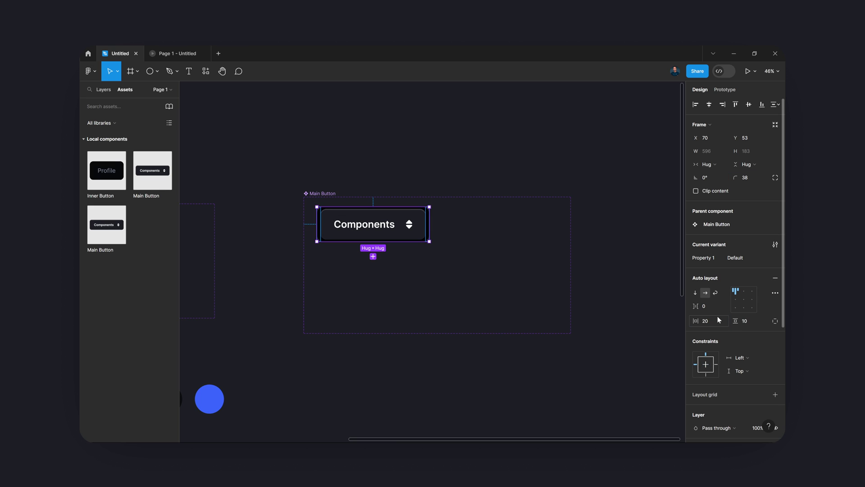
{"action": "left_click", "coordinate": [755, 324]}
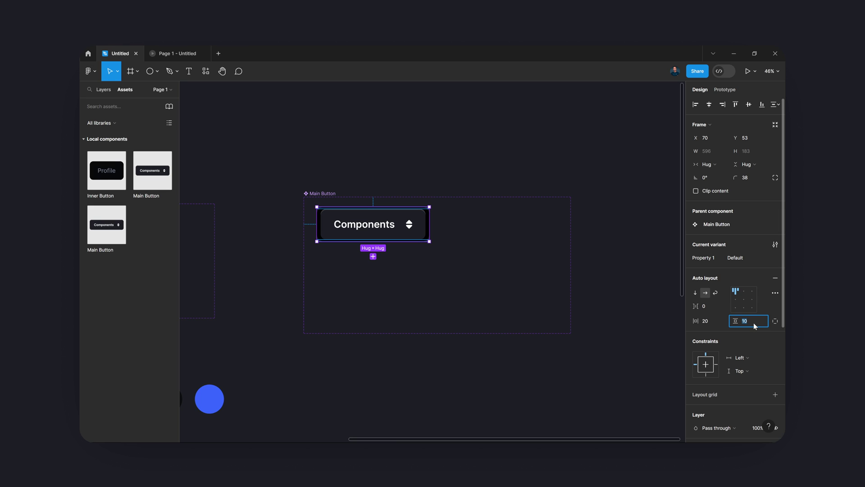
{"action": "type", "text": "20"}
{"action": "key", "text": "Return"}
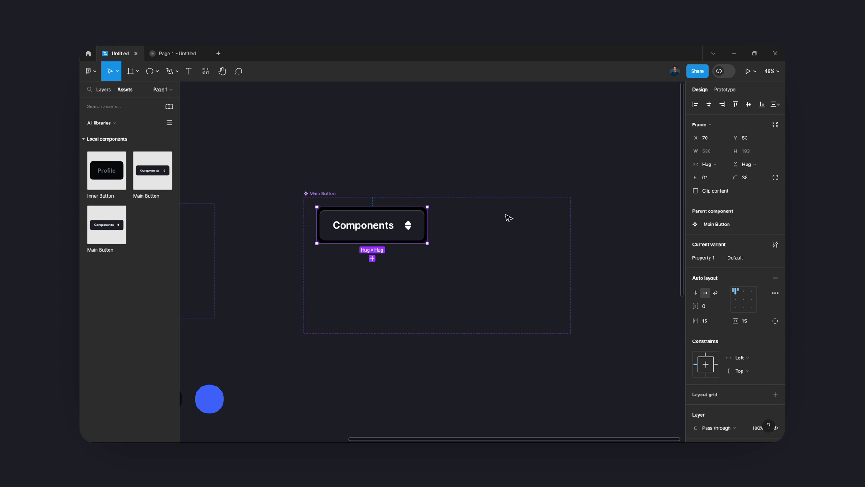
{"action": "left_click", "coordinate": [457, 151]}
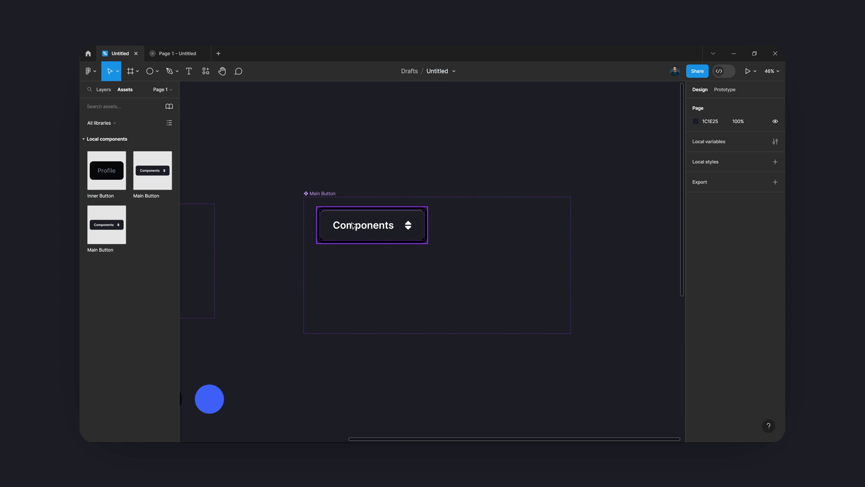
Add a variant beside Default holding an Inner Button below its Main Button, and stack its contents vertically with a spacing of 15
{"action": "left_click", "coordinate": [353, 238]}
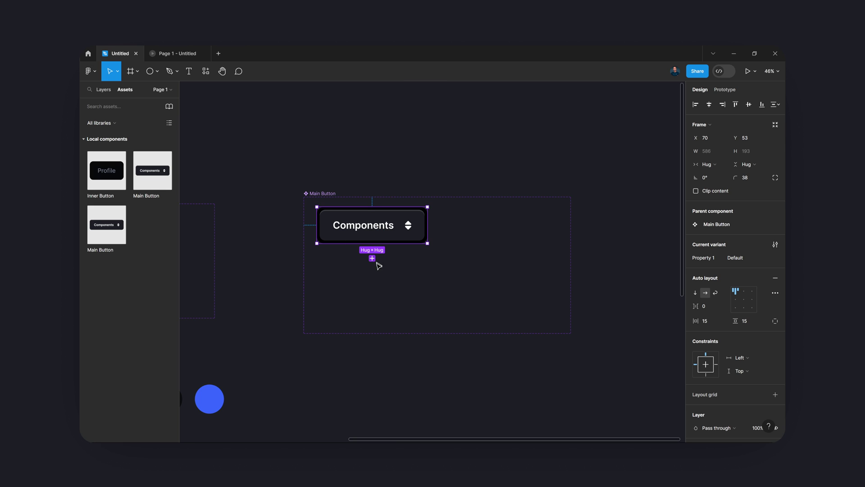
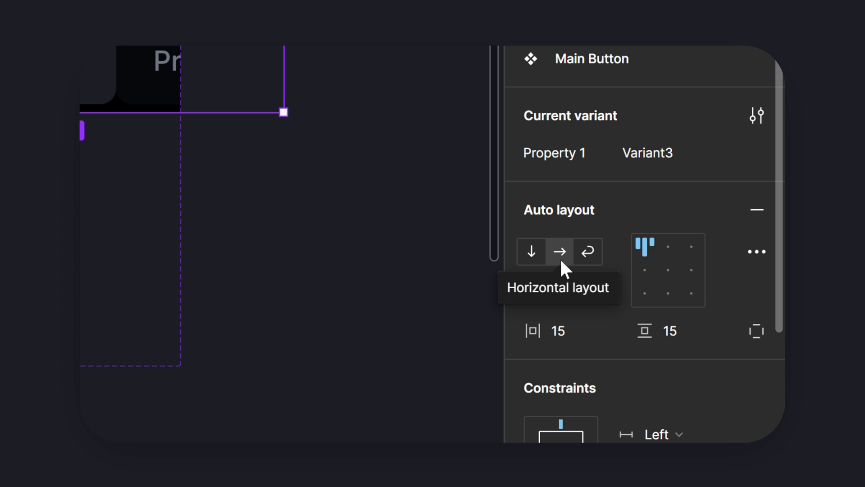
{"action": "left_click", "coordinate": [536, 251]}
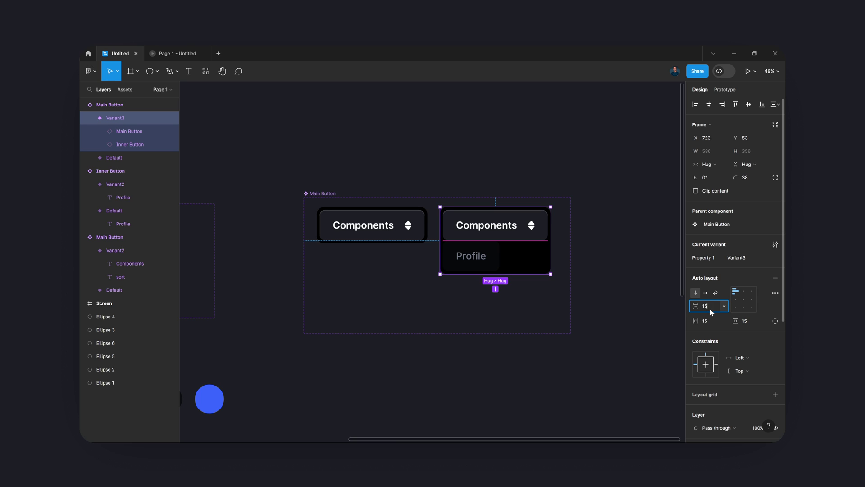
{"action": "key", "text": "Return"}
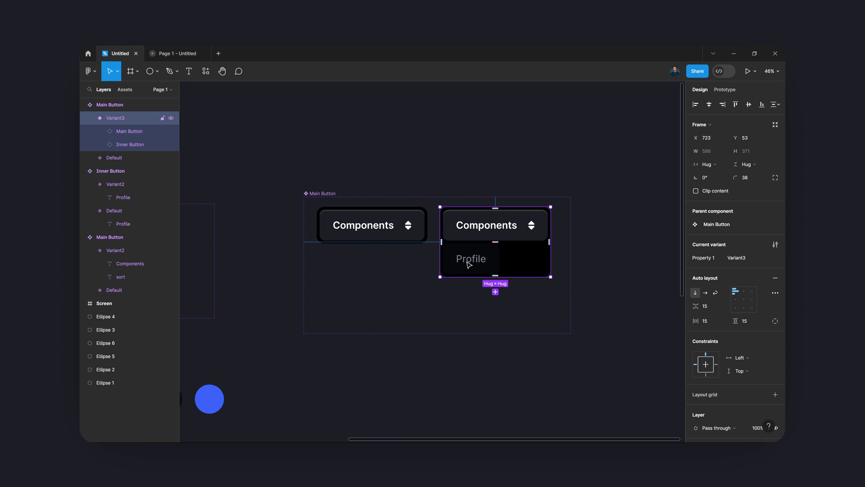
Duplicate the Inner Button inside Variant3 to give the expanded menu a second Profile item
{"action": "left_click", "coordinate": [457, 317]}
{"action": "double_click", "coordinate": [473, 274]}
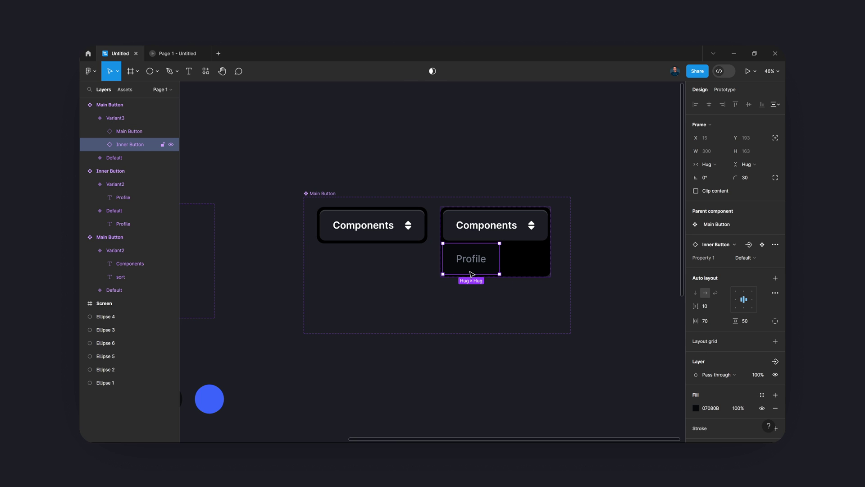
{"action": "key", "text": "ctrl+d"}
{"action": "left_click", "coordinate": [392, 310]}
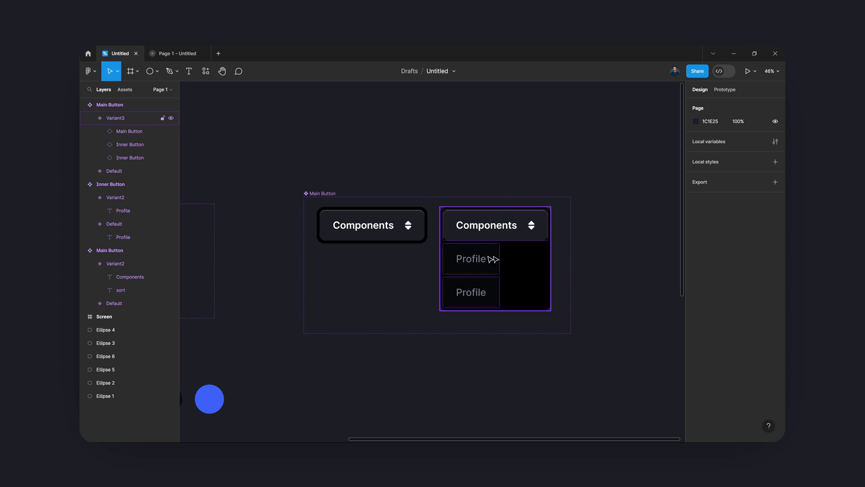
Set the horizontal resizing of both Profile Inner Buttons in Variant3 to Fill
{"action": "left_click", "coordinate": [473, 260]}
{"action": "left_click", "coordinate": [473, 260]}
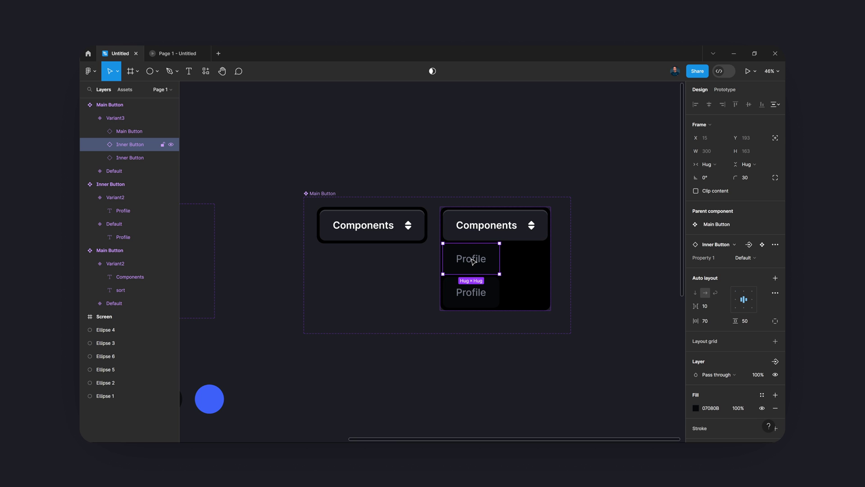
{"action": "left_click", "coordinate": [349, 308]}
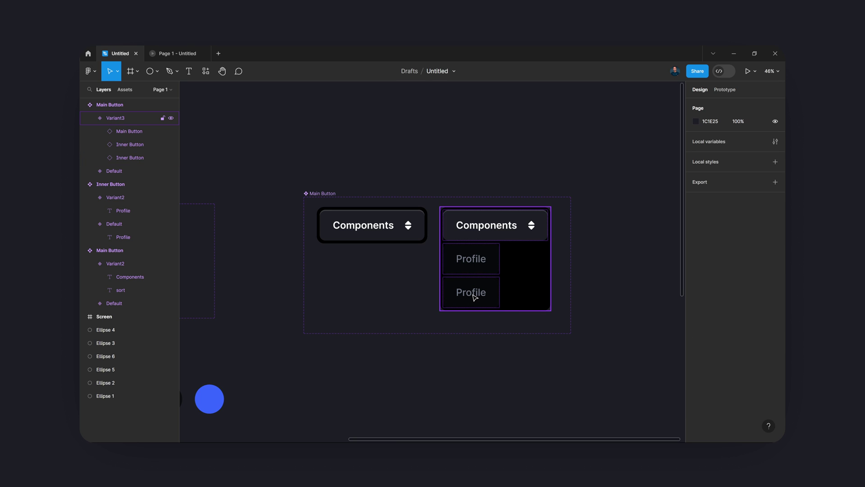
{"action": "left_click_drag", "start_coordinate": [611, 295], "coordinate": [699, 207]}
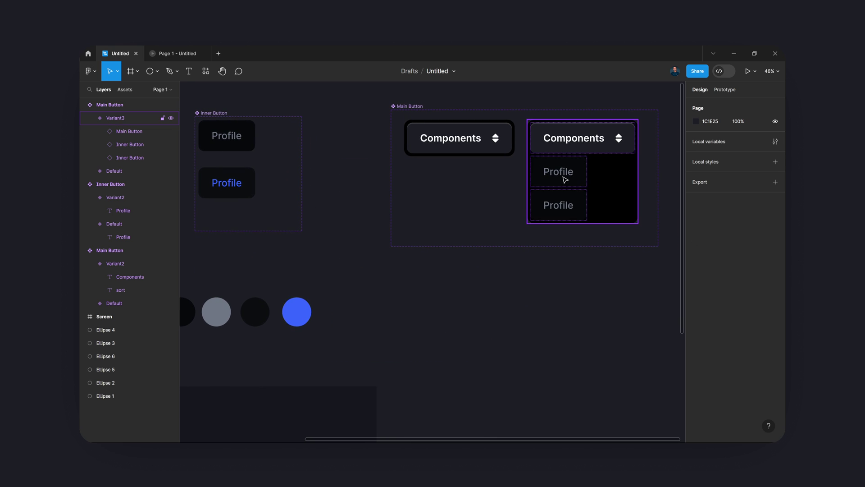
{"action": "left_click", "coordinate": [565, 179]}
{"action": "left_click", "coordinate": [565, 180]}
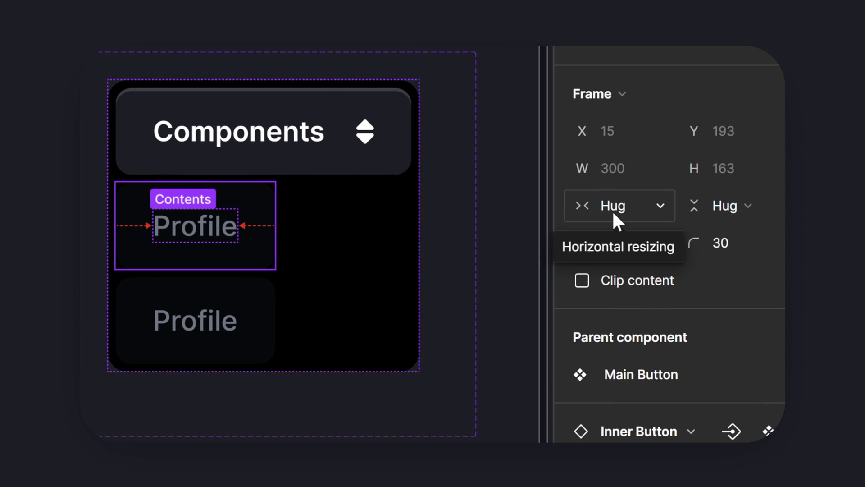
{"action": "left_click", "coordinate": [612, 202]}
{"action": "left_click", "coordinate": [618, 243]}
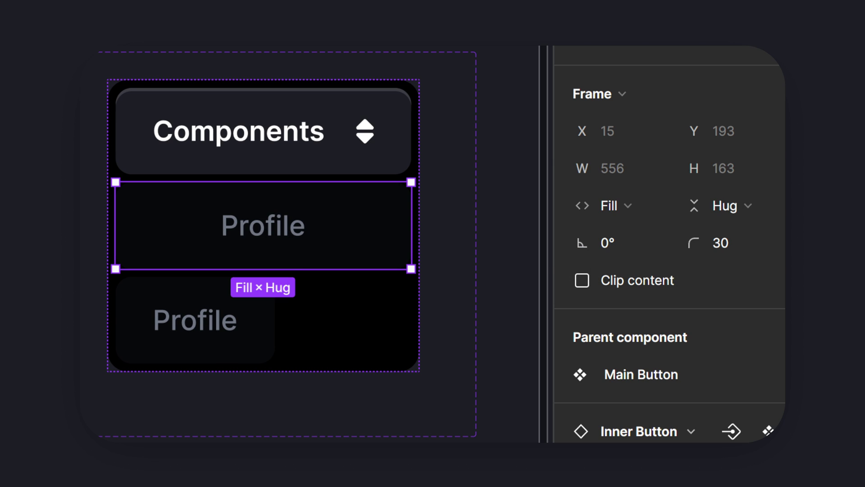
{"action": "left_click", "coordinate": [272, 341]}
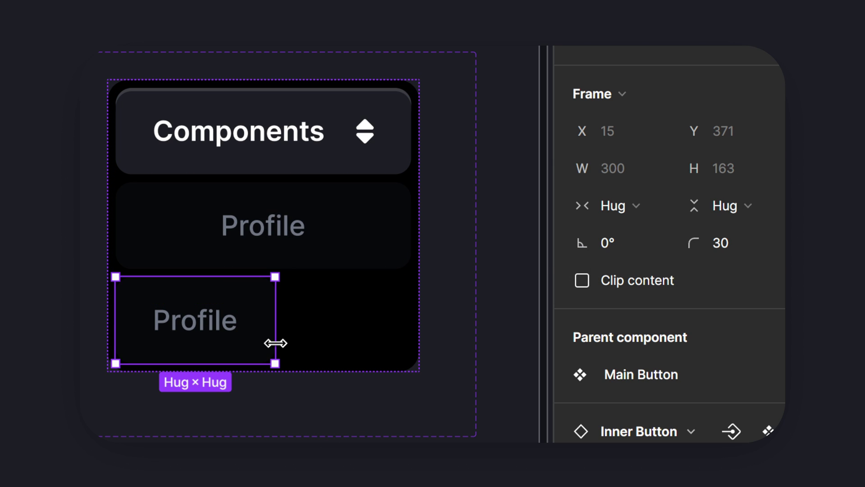
{"action": "left_click", "coordinate": [621, 210]}
{"action": "left_click", "coordinate": [624, 231]}
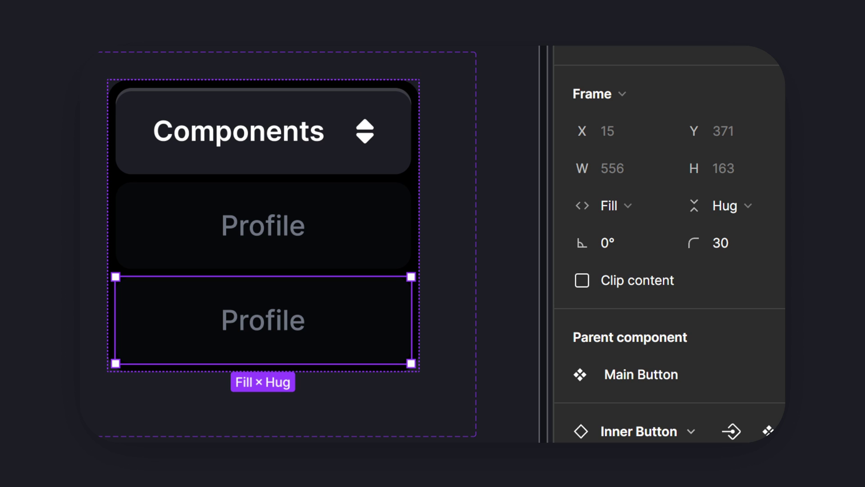
Align the contents of both Profile Inner Buttons in Variant3 to the left and vertically centred
{"action": "left_click", "coordinate": [292, 249]}
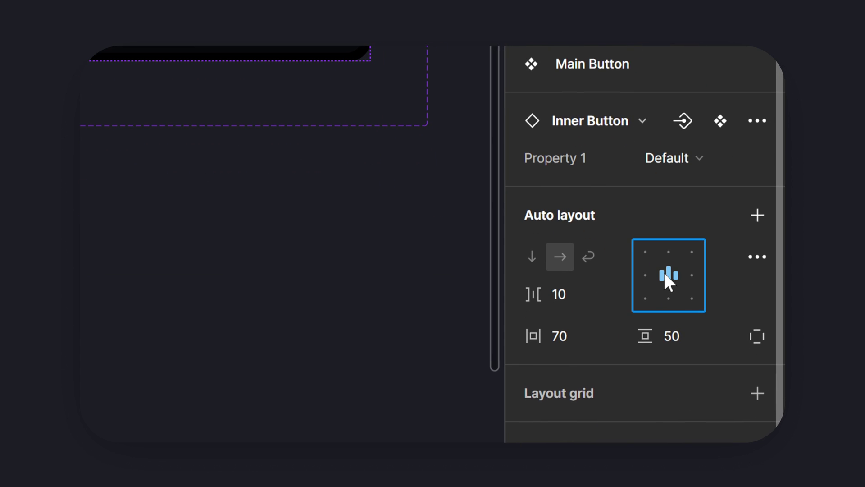
{"action": "left_click", "coordinate": [644, 276]}
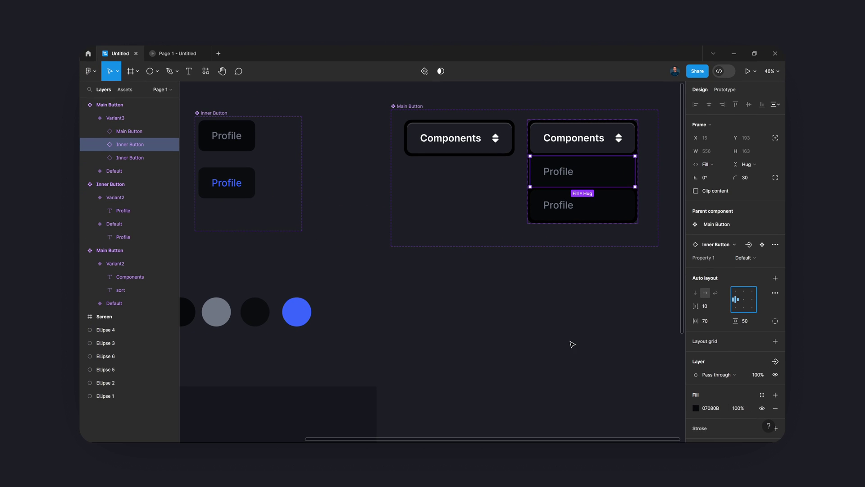
{"action": "left_click", "coordinate": [572, 344]}
{"action": "scroll", "coordinate": [540, 340], "scroll_direction": "right", "scroll_amount": 5}
{"action": "scroll", "coordinate": [541, 340], "scroll_direction": "up", "scroll_amount": 2}
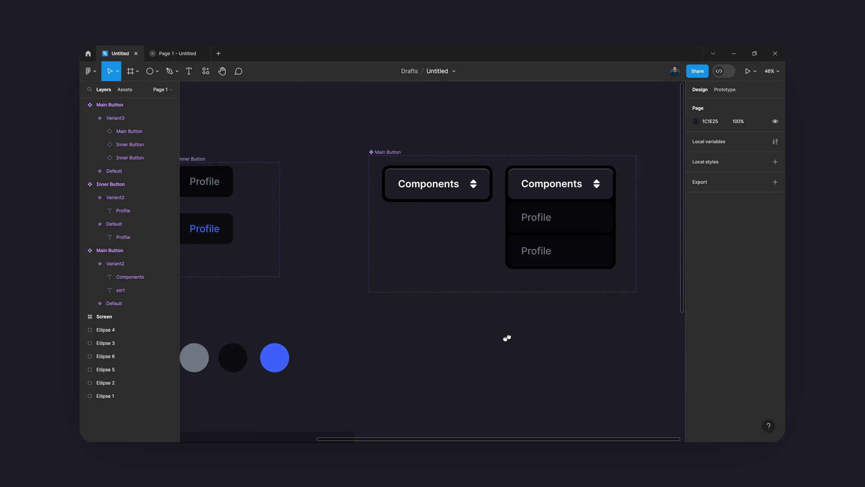
{"action": "scroll", "coordinate": [431, 338], "scroll_direction": "down", "scroll_amount": 3}
{"action": "key", "text": "super"}
{"action": "left_click", "coordinate": [572, 318]}
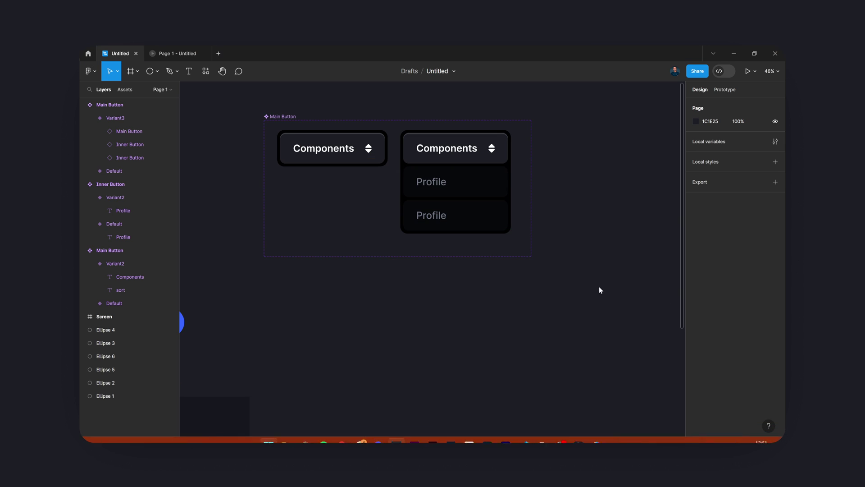
{"action": "scroll", "coordinate": [578, 277], "scroll_direction": "down", "scroll_amount": 2}
{"action": "scroll", "coordinate": [547, 294], "scroll_direction": "up", "scroll_amount": 2}
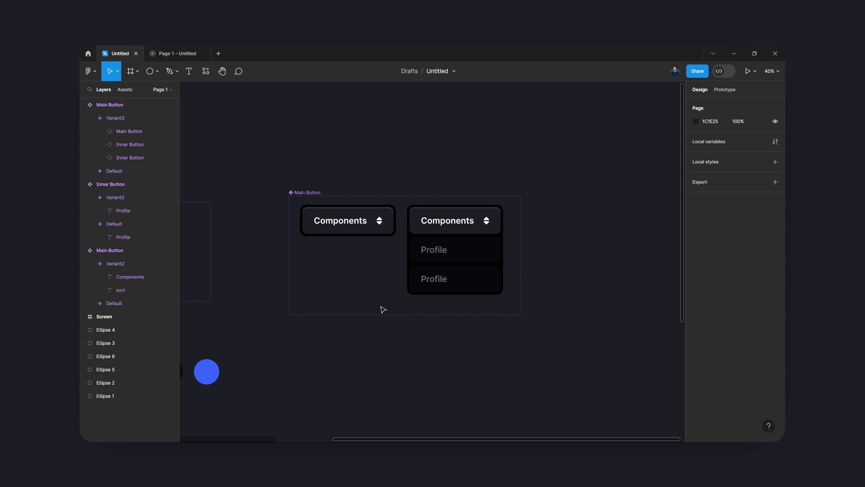
Add an On click interaction that changes the Default variant to Variant3 with Smart animate, lasting 500 ms
{"action": "left_click", "coordinate": [725, 90]}
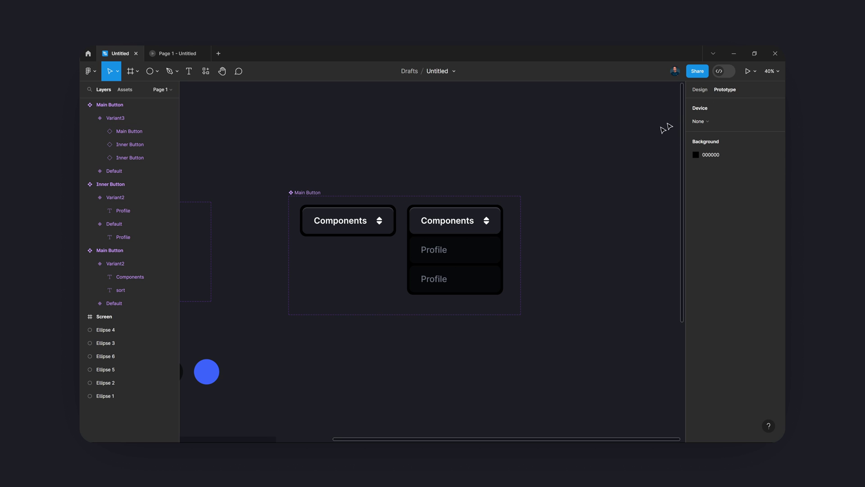
{"action": "left_click", "coordinate": [387, 225]}
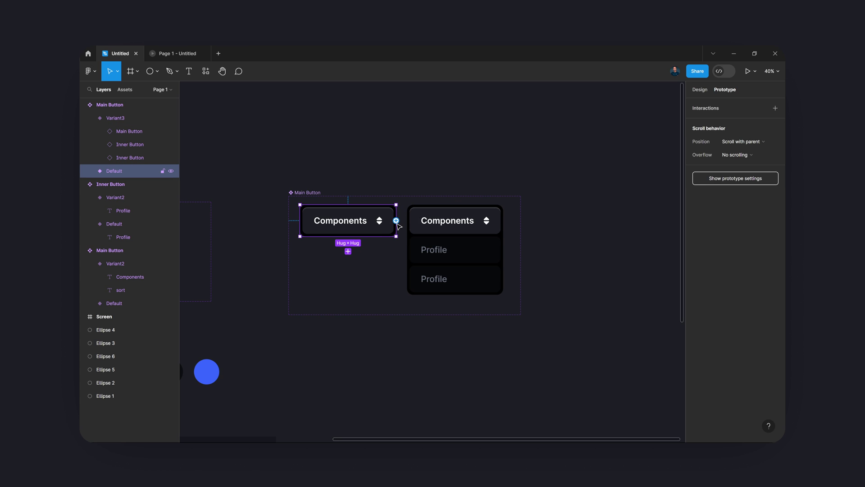
{"action": "left_click_drag", "start_coordinate": [397, 220], "coordinate": [407, 249]}
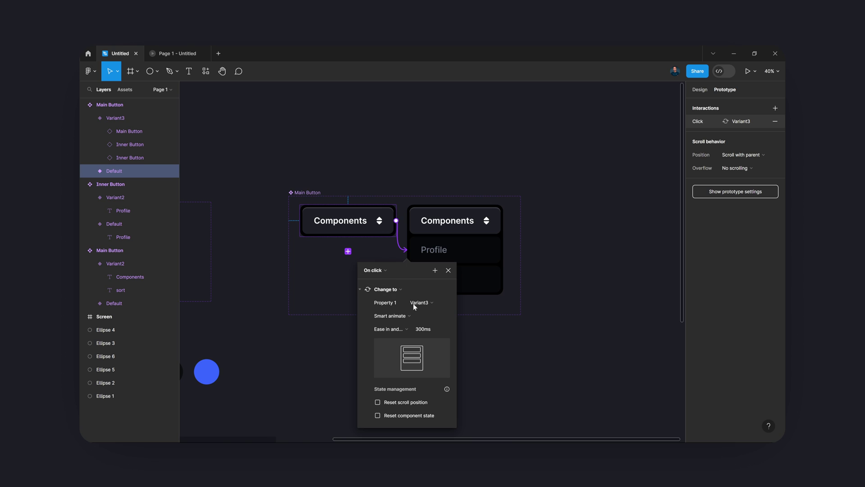
{"action": "left_click", "coordinate": [426, 332]}
{"action": "type", "text": "500"}
{"action": "key", "text": "Return"}
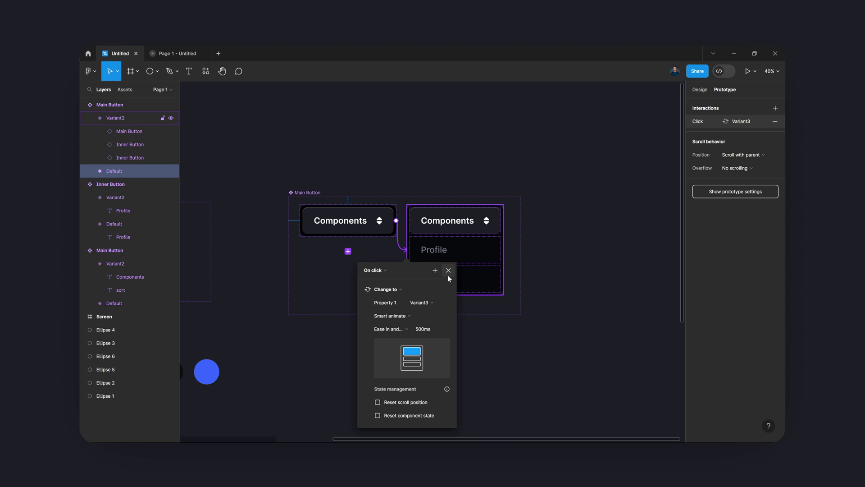
{"action": "left_click", "coordinate": [448, 272]}
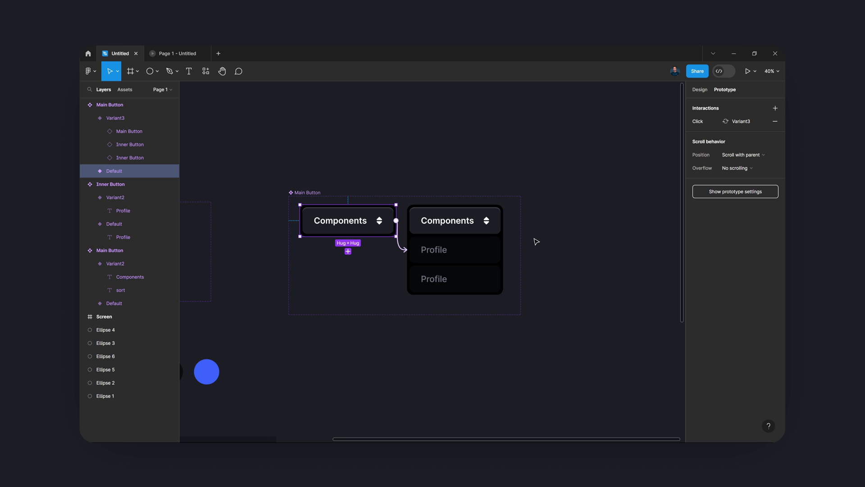
Switch the Main Button nested in Variant3 to its Variant2 state with the blue sort icon
{"action": "left_click", "coordinate": [475, 231]}
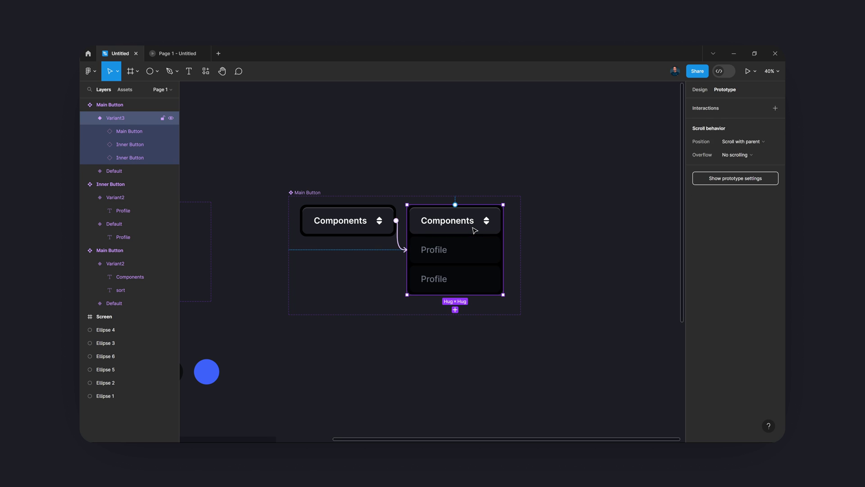
{"action": "left_click", "coordinate": [475, 230]}
{"action": "left_click", "coordinate": [700, 90]}
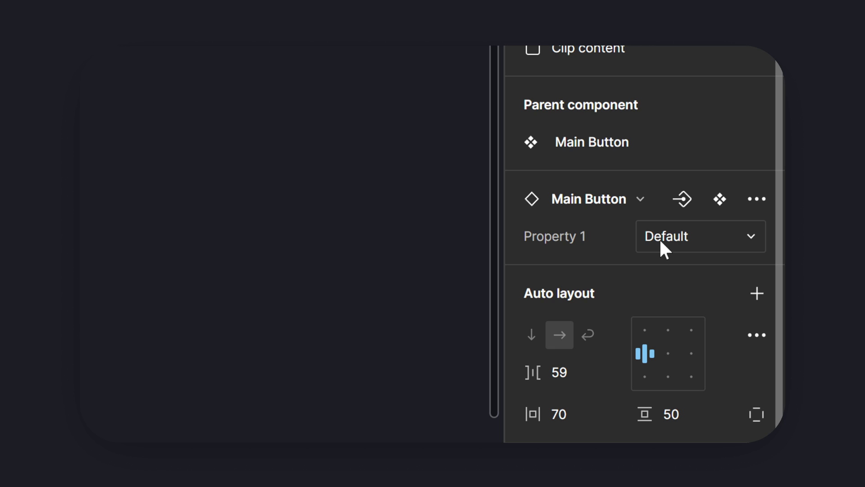
{"action": "left_click", "coordinate": [660, 239]}
{"action": "left_click", "coordinate": [637, 261]}
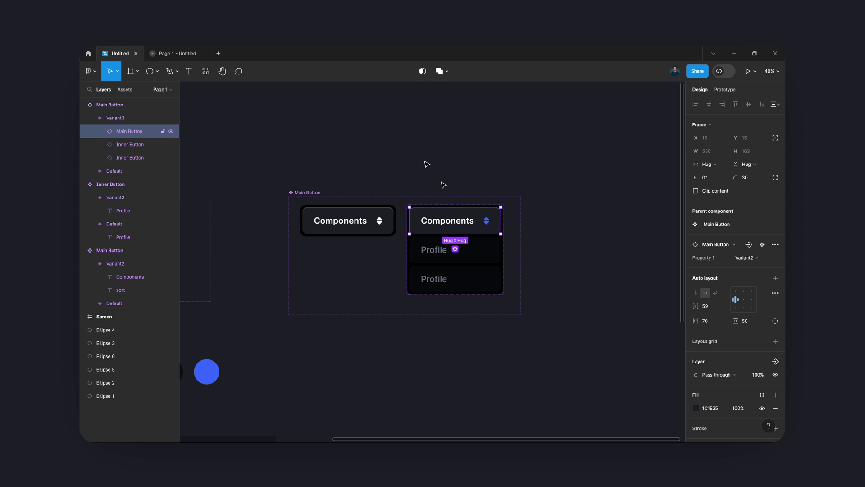
{"action": "left_click", "coordinate": [444, 185]}
Bring the Screen frame into view and look through the file's local components
{"action": "scroll", "coordinate": [415, 249], "scroll_direction": "down", "scroll_amount": 5}
{"action": "left_click_drag", "start_coordinate": [408, 365], "coordinate": [602, 232]}
{"action": "left_click", "coordinate": [458, 216]}
{"action": "scroll", "coordinate": [457, 216], "scroll_direction": "up", "scroll_amount": 3}
{"action": "key", "text": "Escape"}
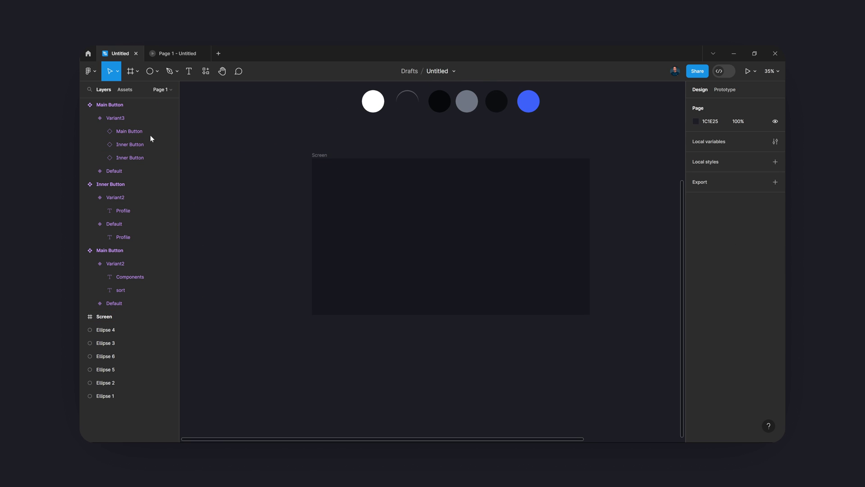
{"action": "left_click", "coordinate": [126, 89]}
{"action": "left_click_drag", "start_coordinate": [116, 210], "coordinate": [113, 187]}
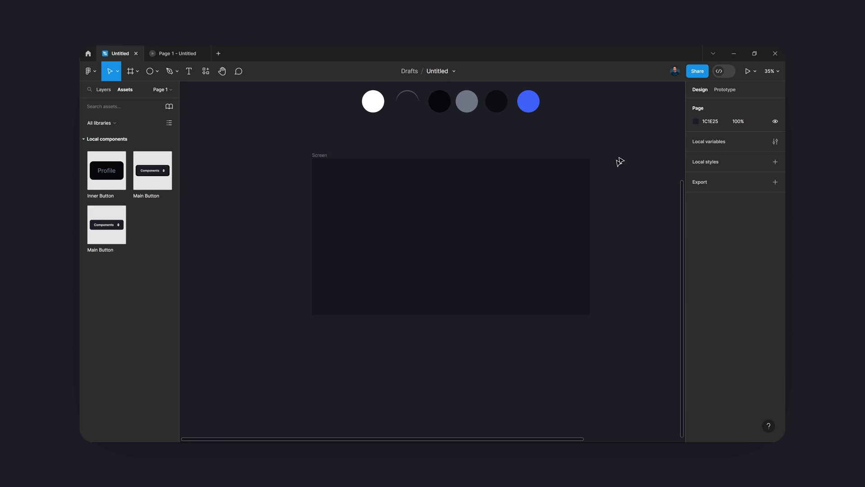
Rename the outer Main Button component set, which holds the collapsed and expanded menus, to Dropdown
{"action": "scroll", "coordinate": [399, 363], "scroll_direction": "up", "scroll_amount": 5}
{"action": "scroll", "coordinate": [399, 363], "scroll_direction": "right", "scroll_amount": 5}
{"action": "scroll", "coordinate": [465, 203], "scroll_direction": "left", "scroll_amount": 2}
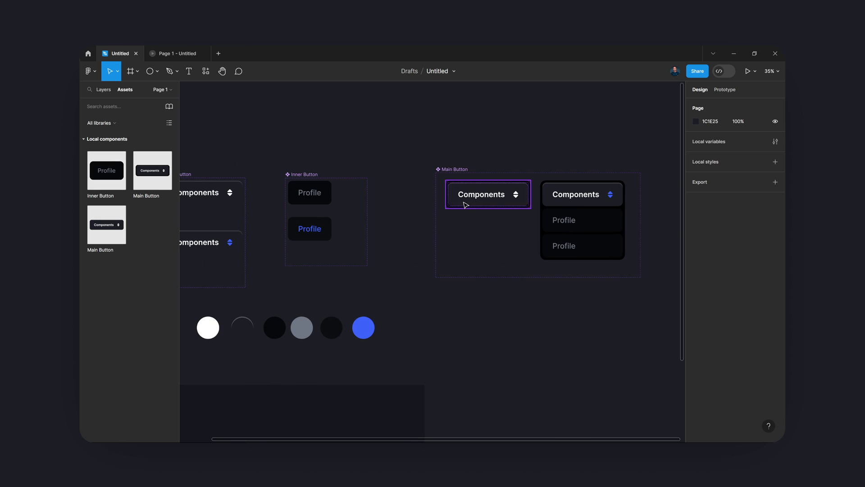
{"action": "left_click", "coordinate": [454, 169]}
{"action": "type", "text": "Dropd"}
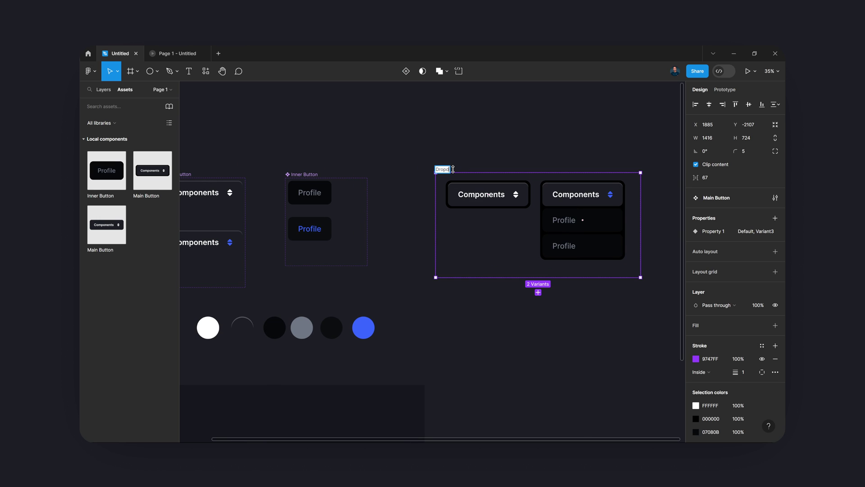
{"action": "type", "text": "own"}
{"action": "key", "text": "Return"}
Place an instance of the Dropdown component on the Screen frame at X 667, Y 347
{"action": "scroll", "coordinate": [307, 320], "scroll_direction": "down", "scroll_amount": 5}
{"action": "scroll", "coordinate": [307, 320], "scroll_direction": "left", "scroll_amount": 3}
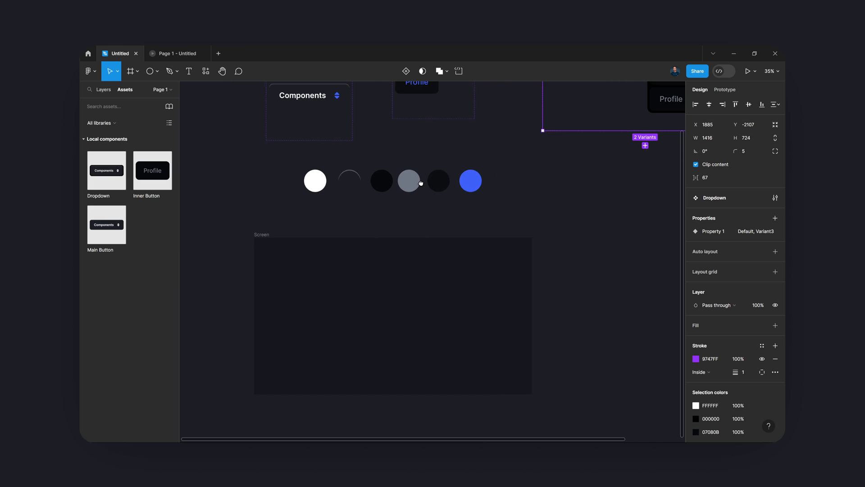
{"action": "left_click_drag", "start_coordinate": [112, 175], "coordinate": [425, 277]}
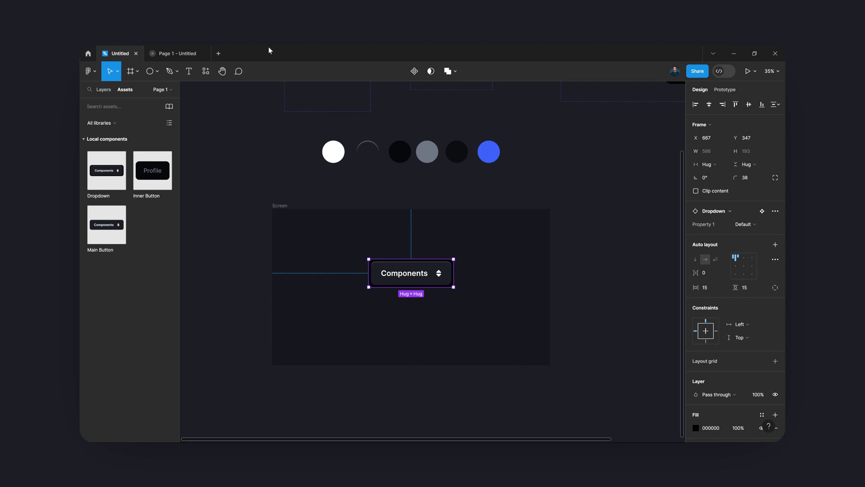
Test expanding the Dropdown in the prototype preview, and return to the design file
{"action": "left_click", "coordinate": [176, 53]}
{"action": "left_click", "coordinate": [471, 254]}
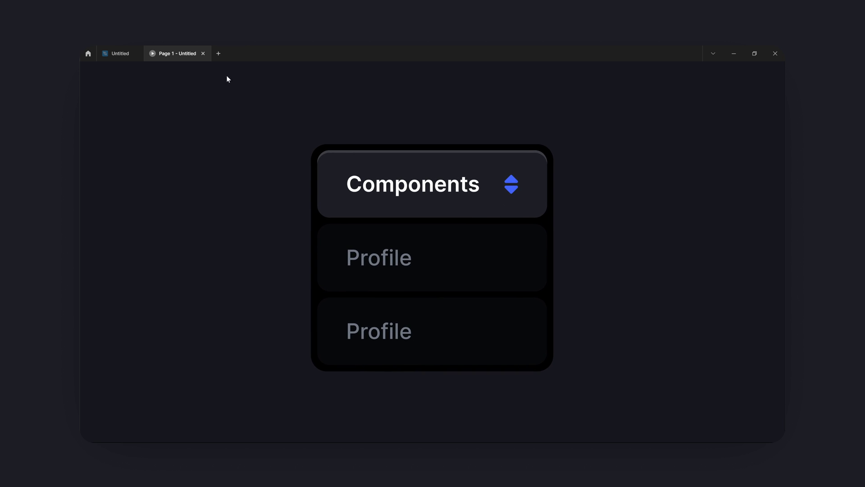
{"action": "left_click", "coordinate": [135, 50]}
Add an on-click interaction from the expanded variant's Main Button that changes the Dropdown back to Default with Smart animate
{"action": "left_click_drag", "start_coordinate": [575, 189], "coordinate": [303, 407]}
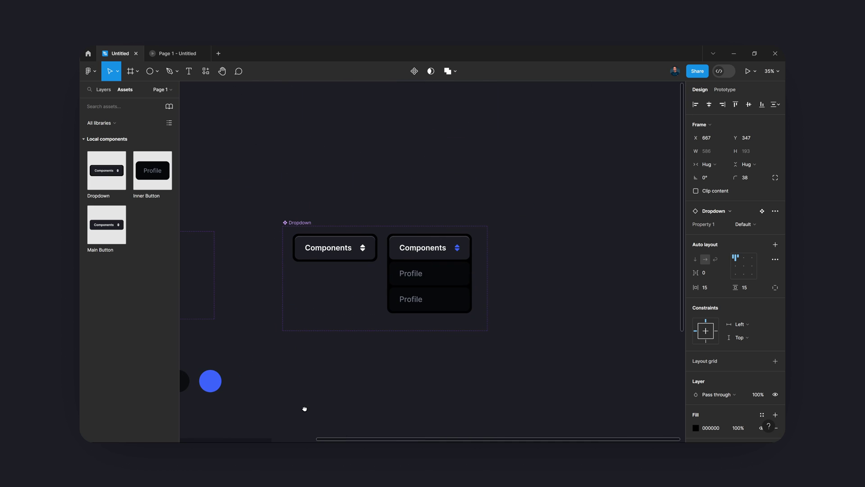
{"action": "left_click", "coordinate": [426, 247]}
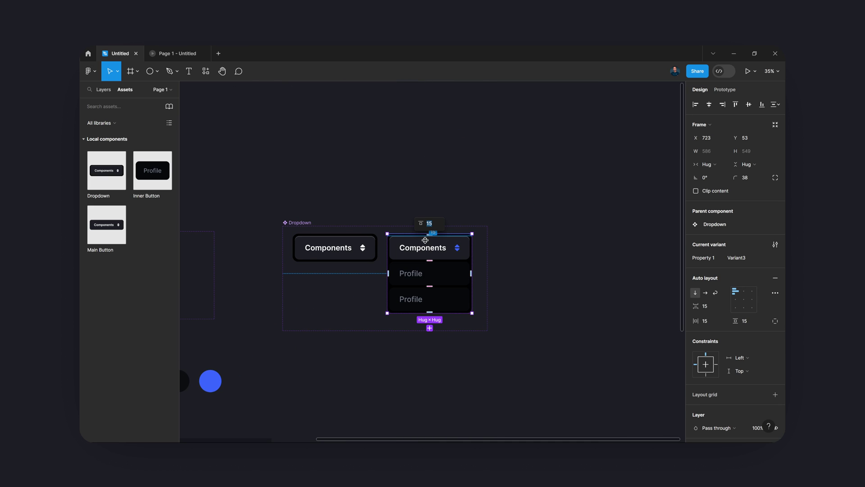
{"action": "left_click", "coordinate": [423, 250]}
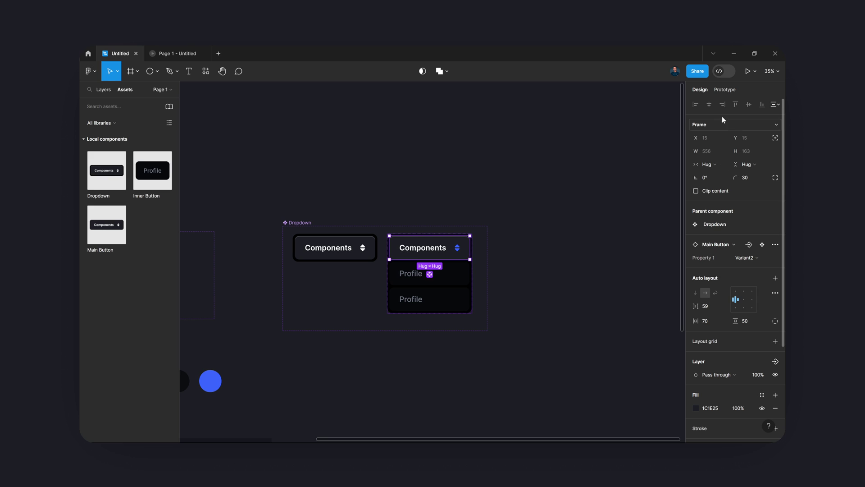
{"action": "left_click", "coordinate": [725, 89]}
{"action": "left_click_drag", "start_coordinate": [390, 247], "coordinate": [356, 250]}
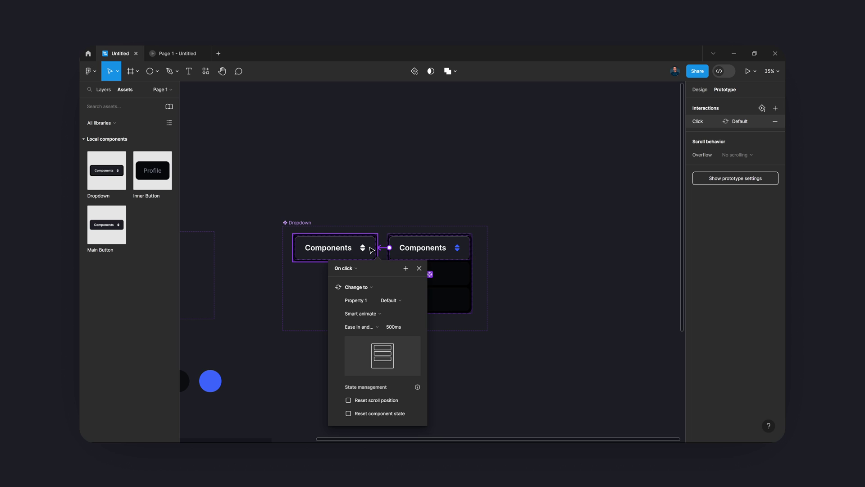
{"action": "left_click", "coordinate": [372, 215]}
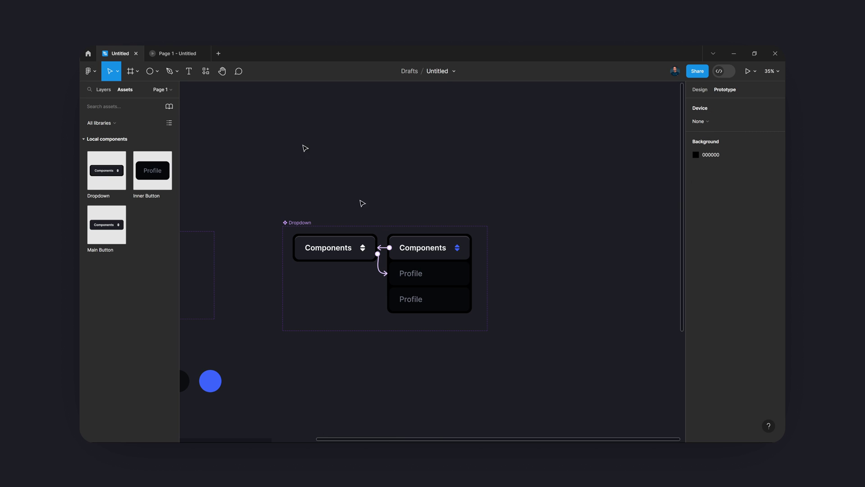
Test collapsing and reopening the Dropdown in the prototype preview, and return to the design file
{"action": "left_click", "coordinate": [172, 53]}
{"action": "left_click", "coordinate": [385, 183]}
{"action": "left_click", "coordinate": [386, 181]}
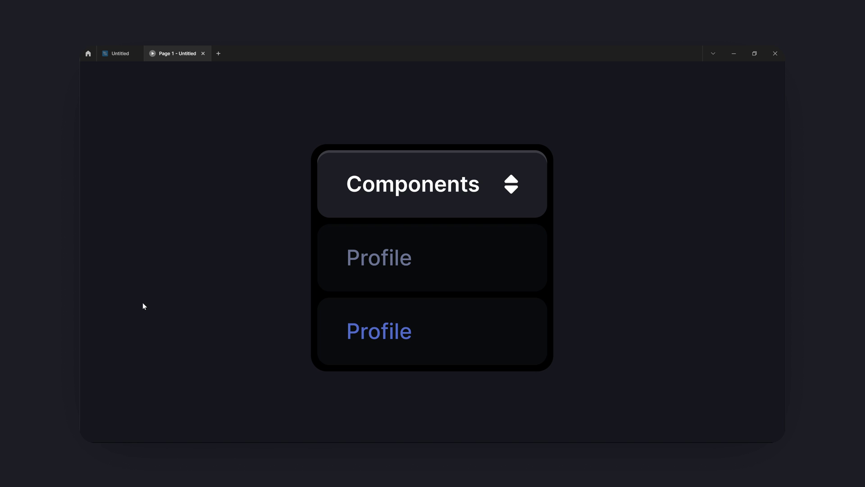
{"action": "left_click", "coordinate": [458, 207]}
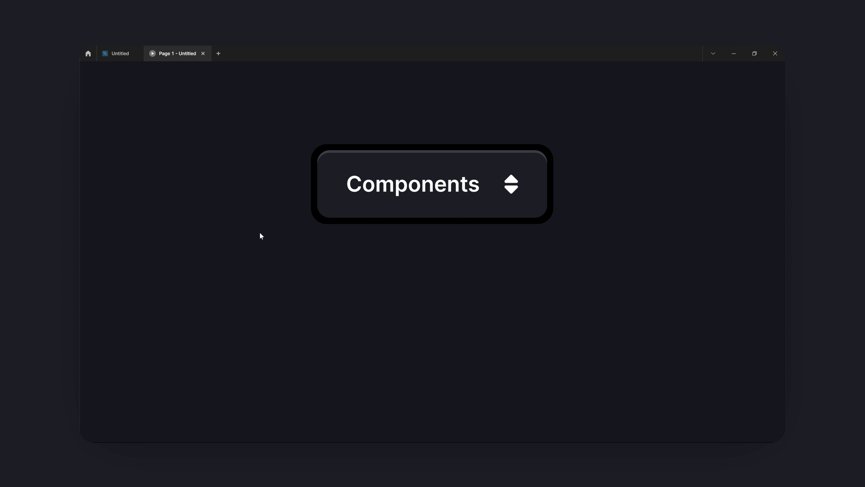
{"action": "left_click", "coordinate": [368, 186]}
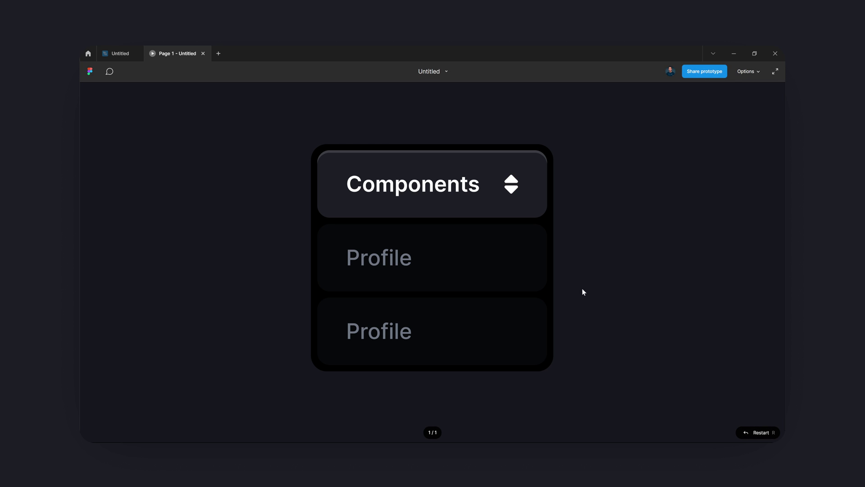
{"action": "left_click", "coordinate": [115, 55]}
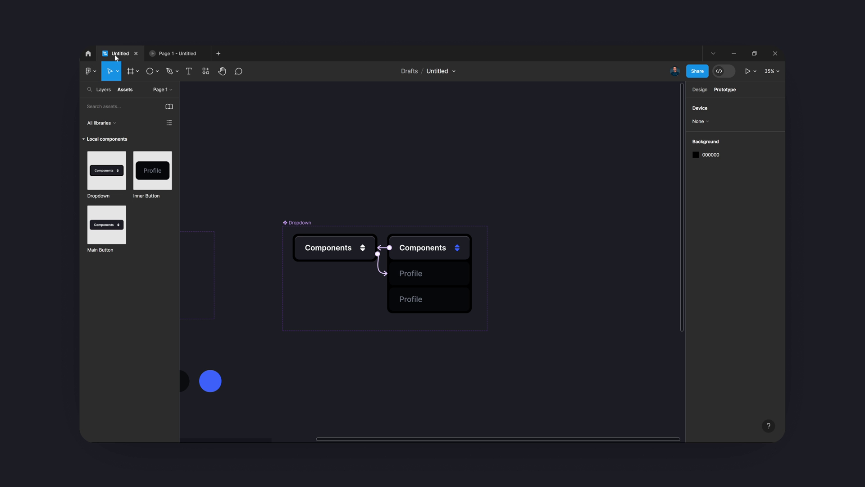
Draw an ellipse about 541 × 500 in the empty canvas area below the Dropdown component set
{"action": "scroll", "coordinate": [348, 163], "scroll_direction": "left", "scroll_amount": 2}
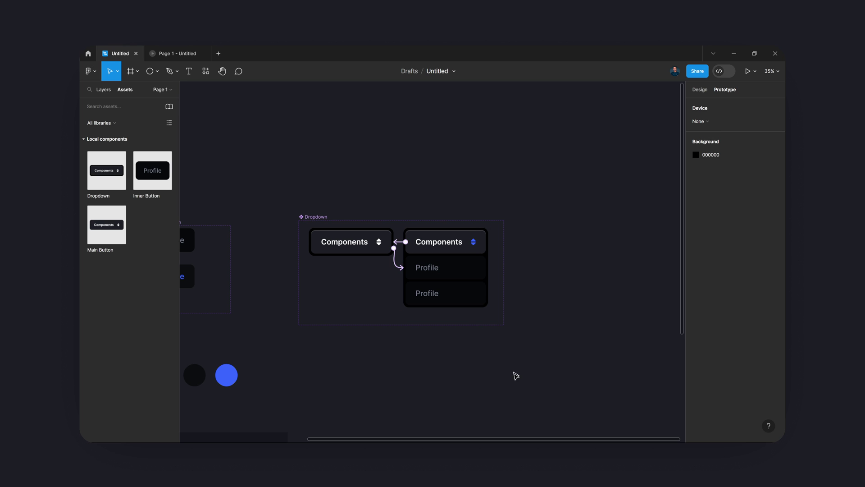
{"action": "left_click_drag", "start_coordinate": [516, 375], "coordinate": [494, 178]}
{"action": "left_click", "coordinate": [149, 77]}
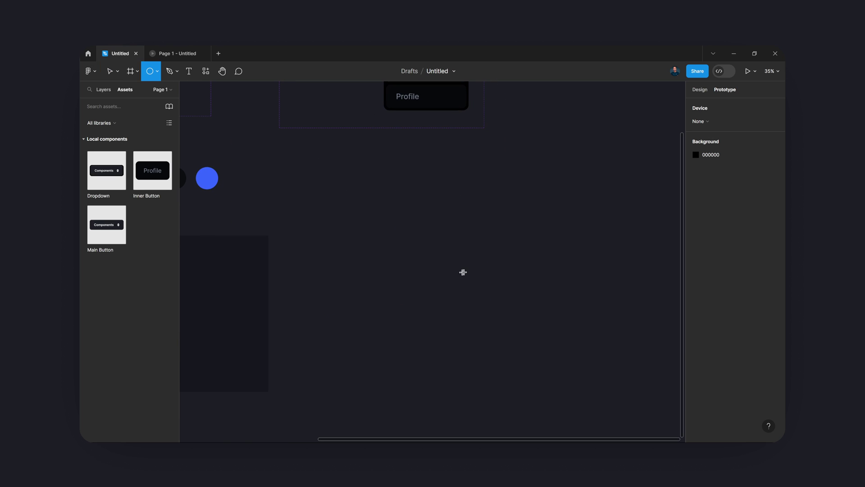
{"action": "left_click_drag", "start_coordinate": [413, 172], "coordinate": [493, 249]}
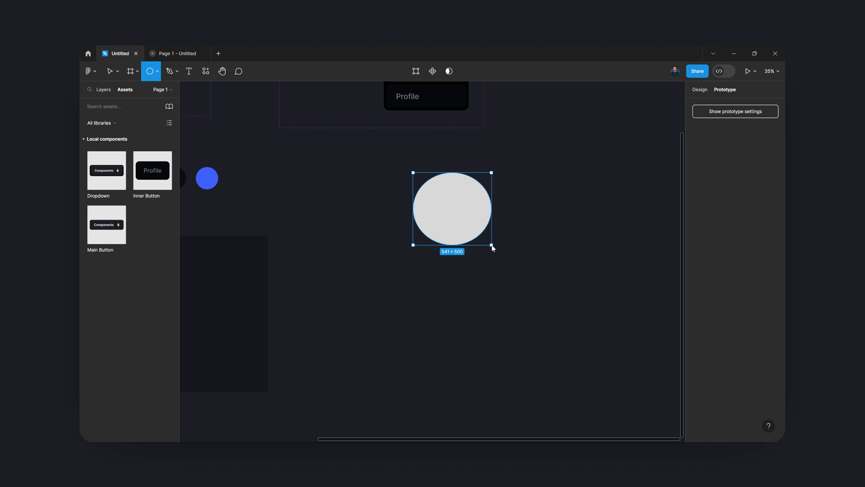
{"action": "key", "text": "v"}
Place a second ellipse about 588 × 501 overlapping the lower left of the first, and undo its excess height change
{"action": "left_click_drag", "start_coordinate": [463, 223], "coordinate": [459, 315]}
{"action": "left_click_drag", "start_coordinate": [426, 281], "coordinate": [432, 273]}
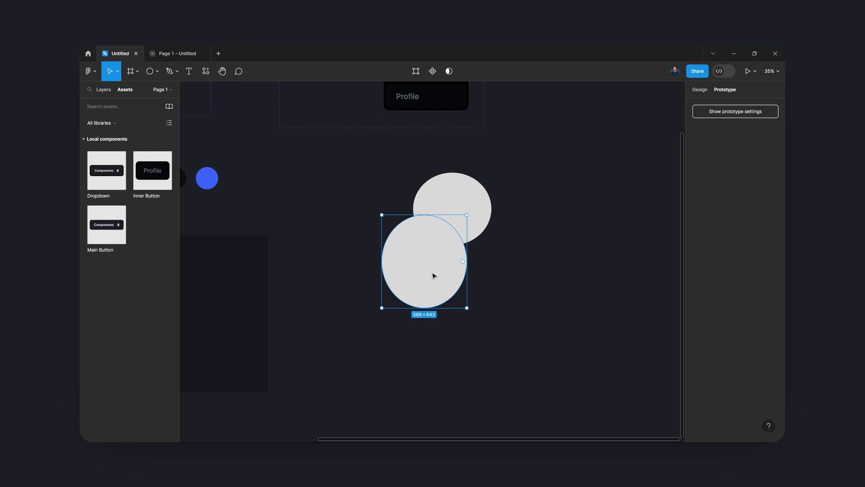
{"action": "key", "text": "ctrl+z"}
{"action": "key", "text": "ctrl+z"}
{"action": "key", "text": "ctrl+z"}
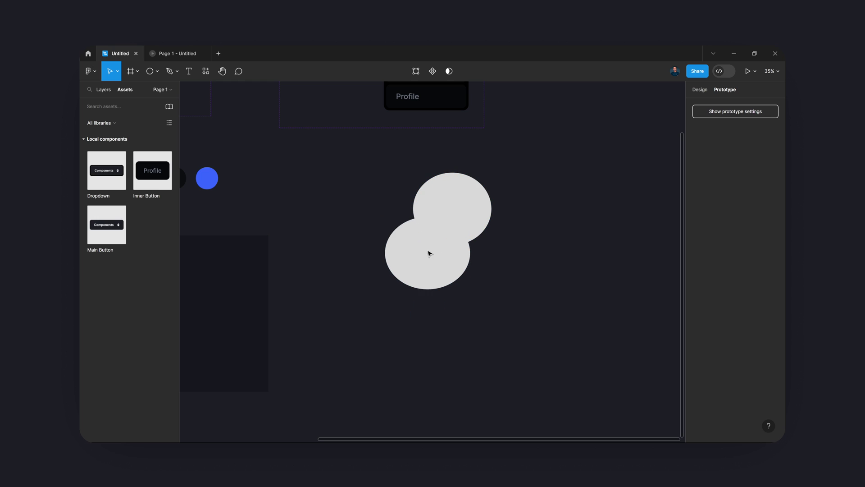
Change the fill of the lower ellipse to red C31C1C
{"action": "left_click", "coordinate": [430, 254]}
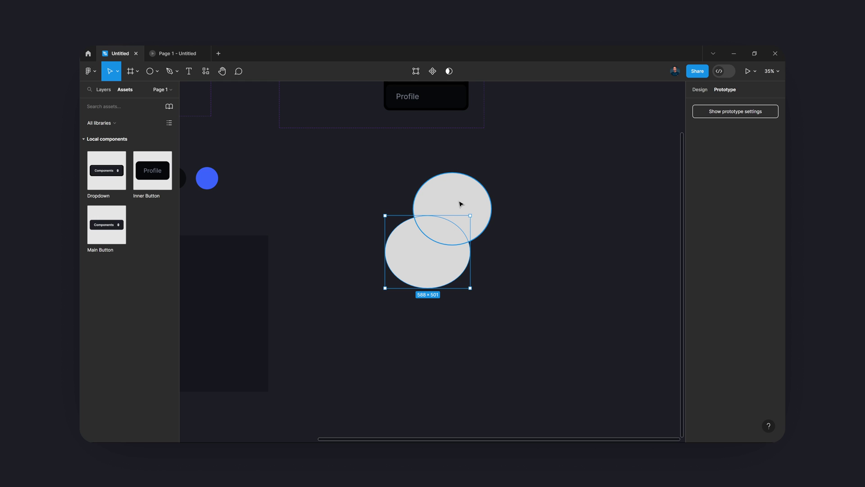
{"action": "left_click", "coordinate": [698, 90]}
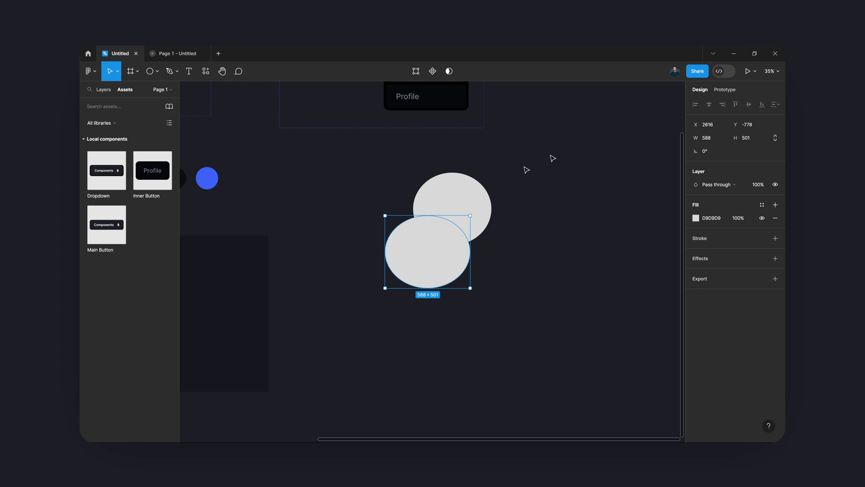
{"action": "left_click", "coordinate": [696, 219]}
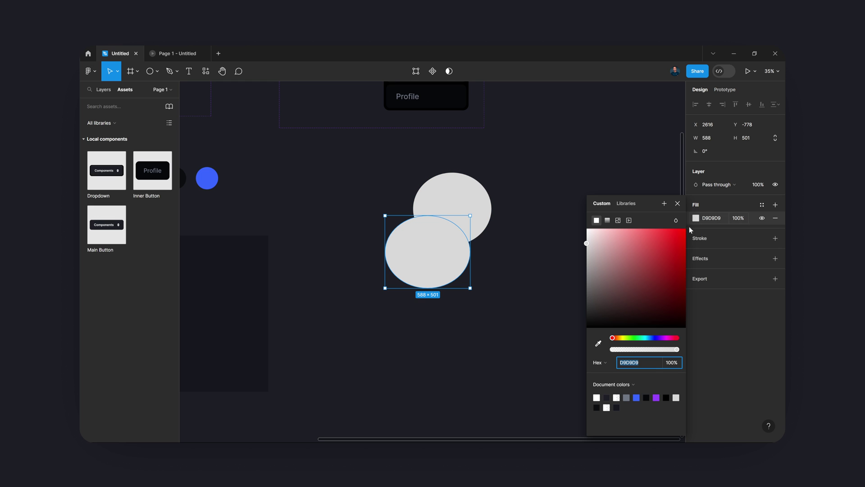
{"action": "left_click_drag", "start_coordinate": [659, 273], "coordinate": [672, 256]}
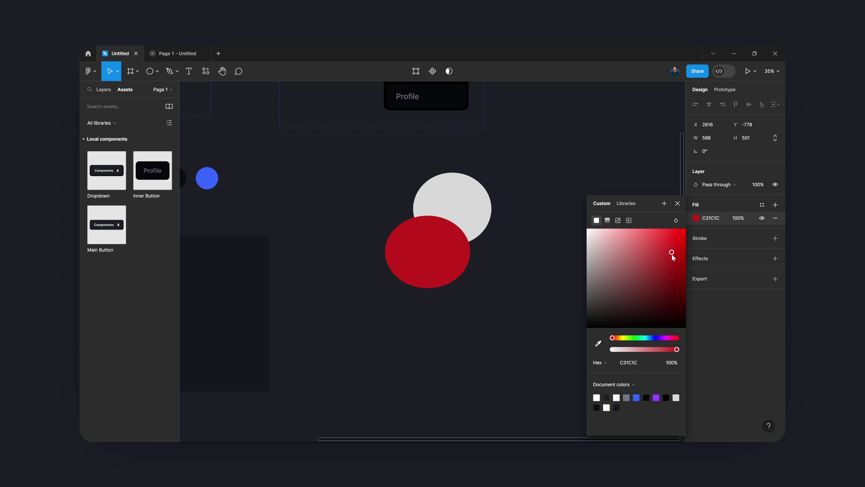
Change the fill of the upper ellipse to blue 1859D8
{"action": "left_click", "coordinate": [490, 211]}
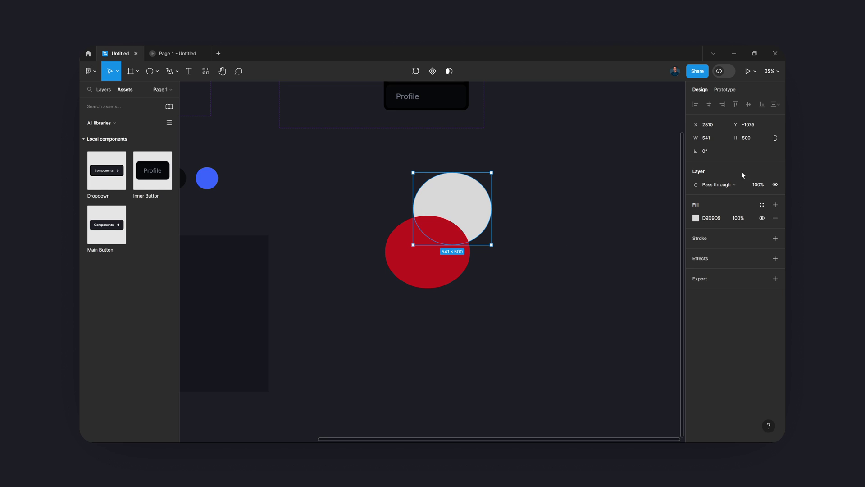
{"action": "left_click", "coordinate": [701, 218]}
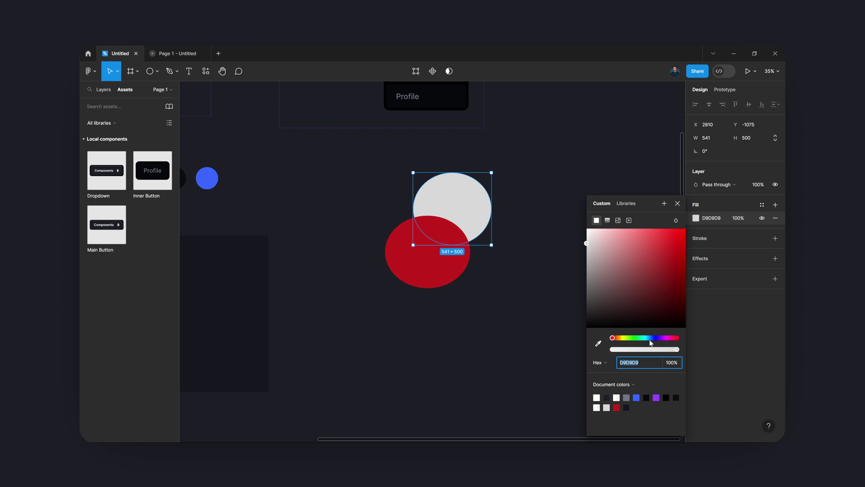
{"action": "left_click", "coordinate": [651, 339]}
{"action": "left_click", "coordinate": [674, 243]}
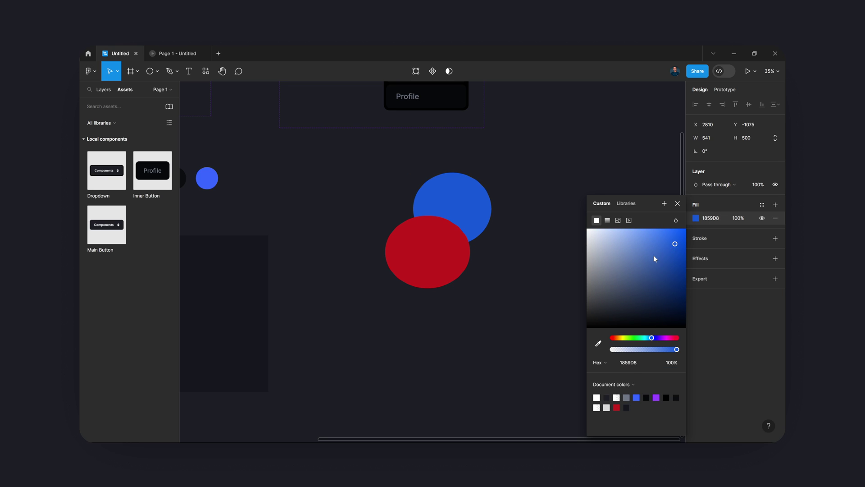
{"action": "left_click", "coordinate": [517, 293]}
Apply a Layer blur effect to the red and blue ellipses together
{"action": "left_click_drag", "start_coordinate": [514, 301], "coordinate": [401, 193]}
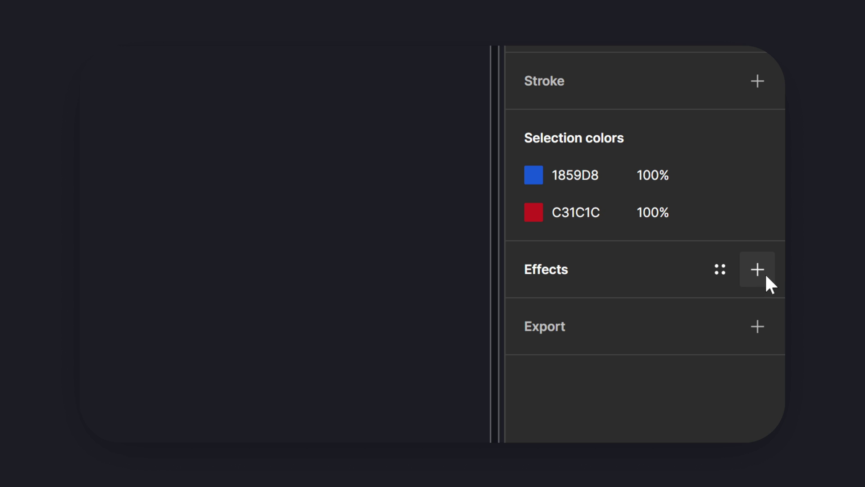
{"action": "left_click", "coordinate": [766, 273]}
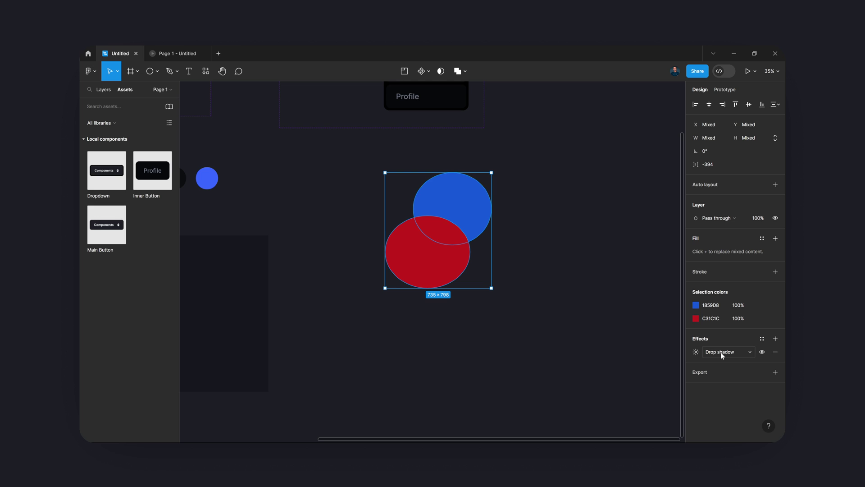
{"action": "left_click", "coordinate": [721, 352]}
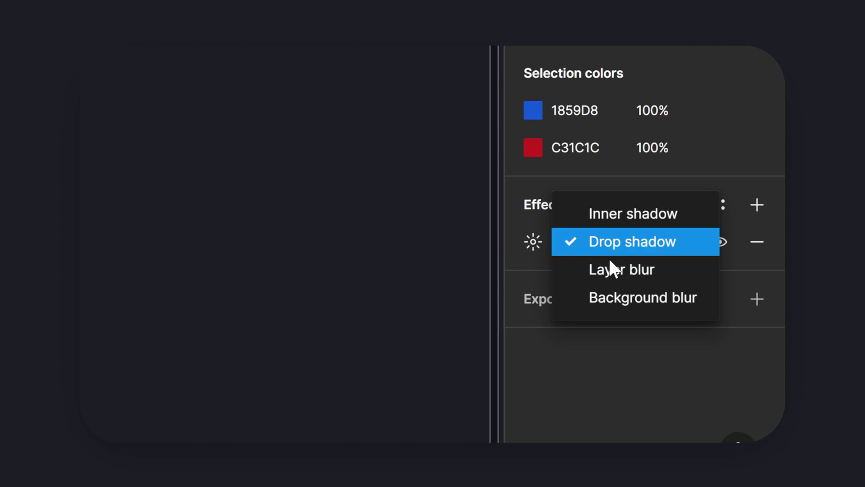
{"action": "left_click", "coordinate": [608, 268]}
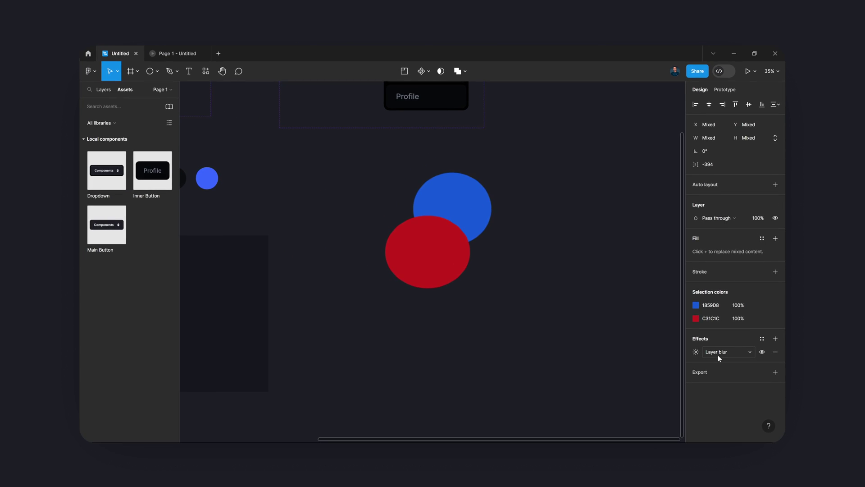
Increase the layer blur of both ellipses until their edges dissolve into a soft glow
{"action": "left_click", "coordinate": [696, 353]}
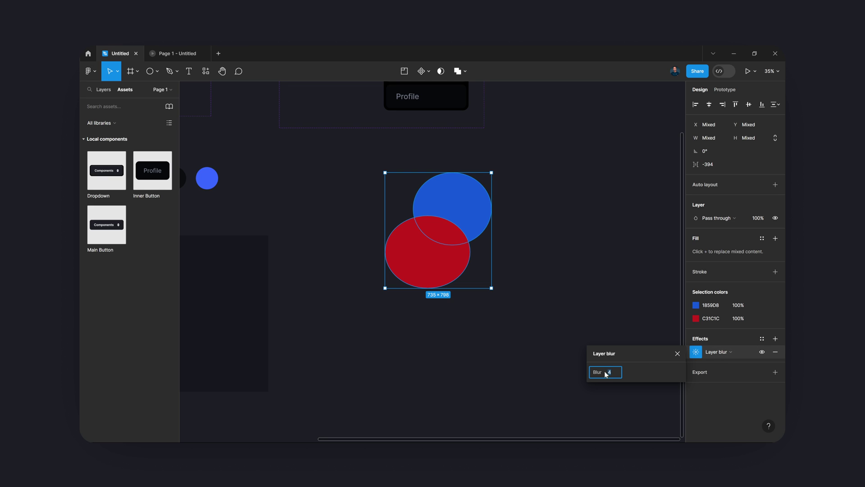
{"action": "left_click_drag", "start_coordinate": [597, 373], "coordinate": [773, 377]}
{"action": "left_click_drag", "start_coordinate": [597, 372], "coordinate": [684, 331]}
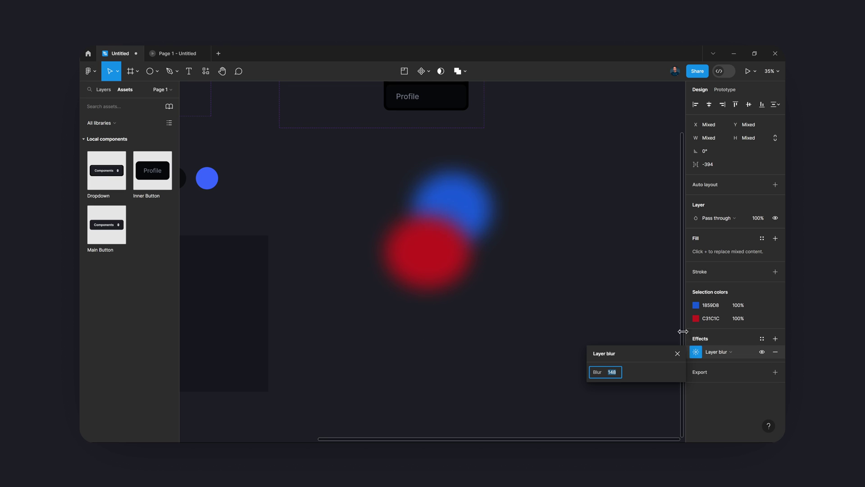
{"action": "left_click_drag", "start_coordinate": [594, 390], "coordinate": [203, 363]}
{"action": "left_click", "coordinate": [481, 320]}
Move the red ellipse up and right to X 2713, Y -825, and group it with the blue one
{"action": "mouse_move", "coordinate": [434, 277]}
{"action": "left_mouse_down"}
{"action": "mouse_move", "coordinate": [482, 273]}
{"action": "mouse_move", "coordinate": [495, 243]}
{"action": "mouse_move", "coordinate": [436, 269]}
{"action": "mouse_move", "coordinate": [458, 269]}
{"action": "mouse_move", "coordinate": [442, 266]}
{"action": "left_mouse_up"}
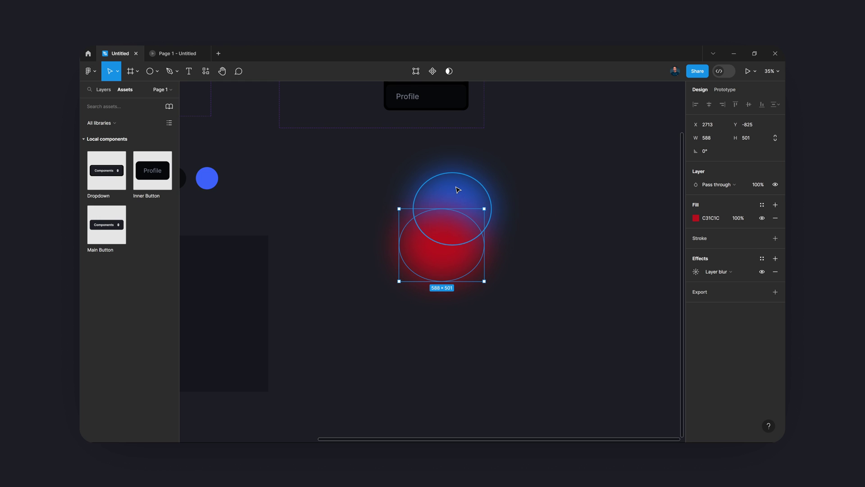
{"action": "left_click", "coordinate": [457, 189], "text": "shift"}
{"action": "right_click", "coordinate": [446, 188]}
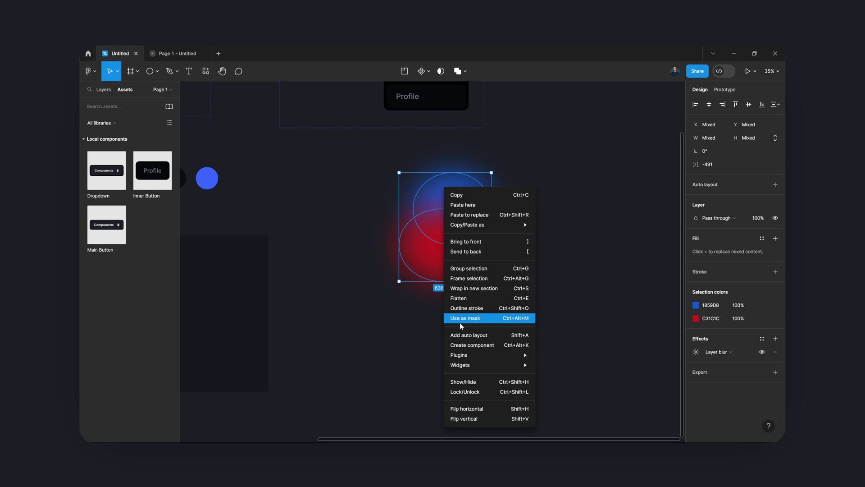
{"action": "left_click", "coordinate": [465, 269]}
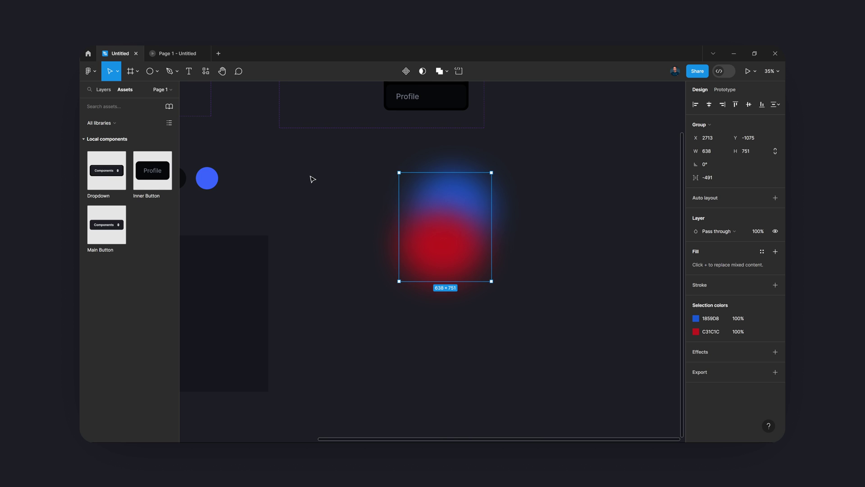
Move the blurred ellipse group over the collapsed variant in the Dropdown component set, at about X 1973, Y -2316
{"action": "left_click_drag", "start_coordinate": [382, 197], "coordinate": [396, 378]}
{"action": "scroll", "coordinate": [469, 384], "scroll_direction": "down", "scroll_amount": 2}
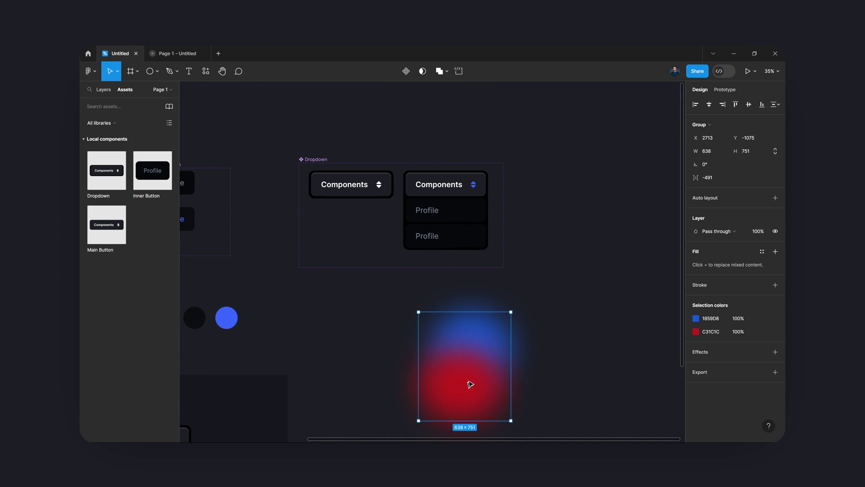
{"action": "left_click_drag", "start_coordinate": [484, 396], "coordinate": [367, 200]}
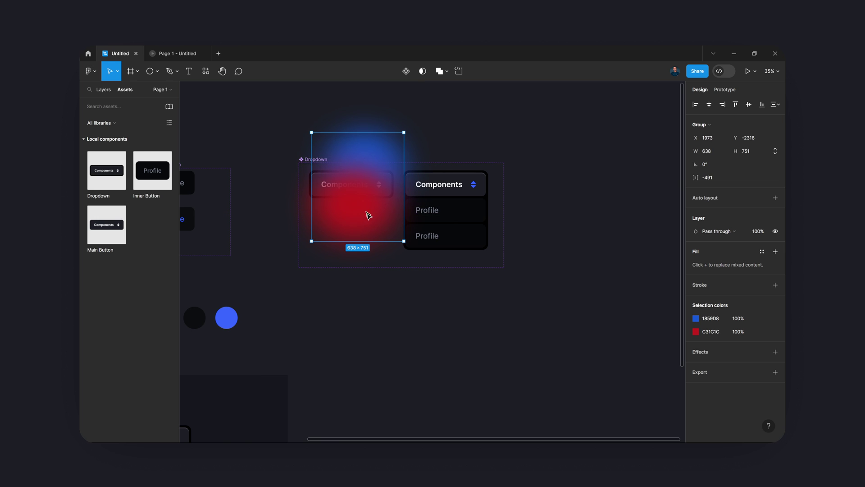
Show the layer list, expand the Dropdown's Default variant, and rename the blurred ellipse group as Gradient
{"action": "left_click", "coordinate": [111, 91]}
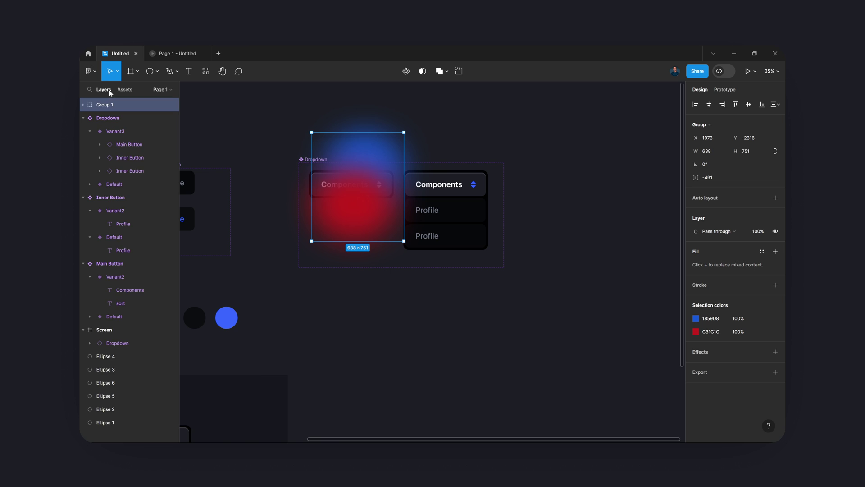
{"action": "left_click", "coordinate": [90, 132]}
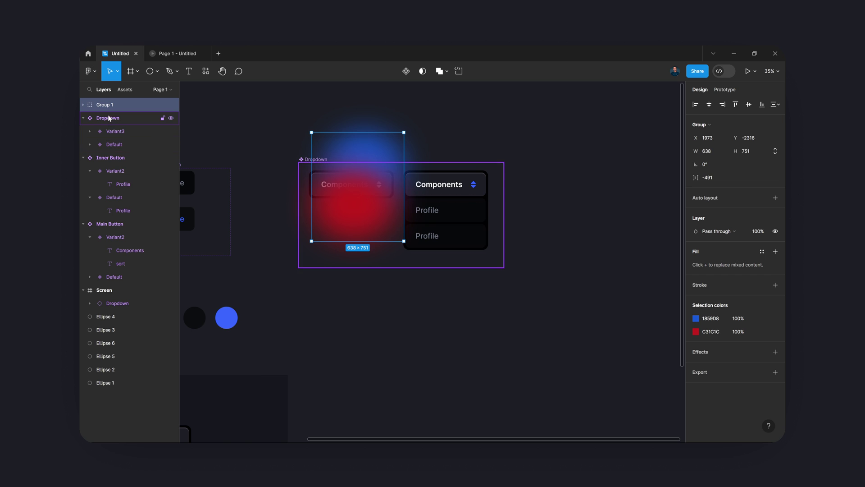
{"action": "left_click", "coordinate": [90, 144]}
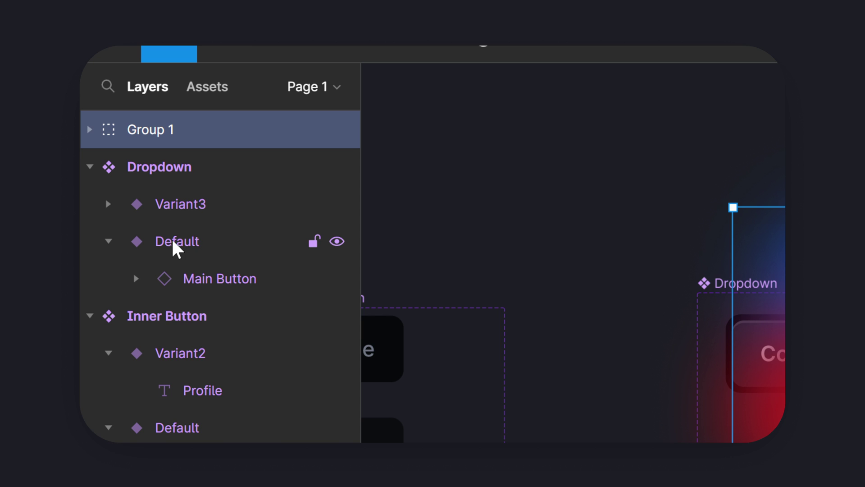
{"action": "double_click", "coordinate": [168, 138]}
{"action": "type", "text": "Gradient"}
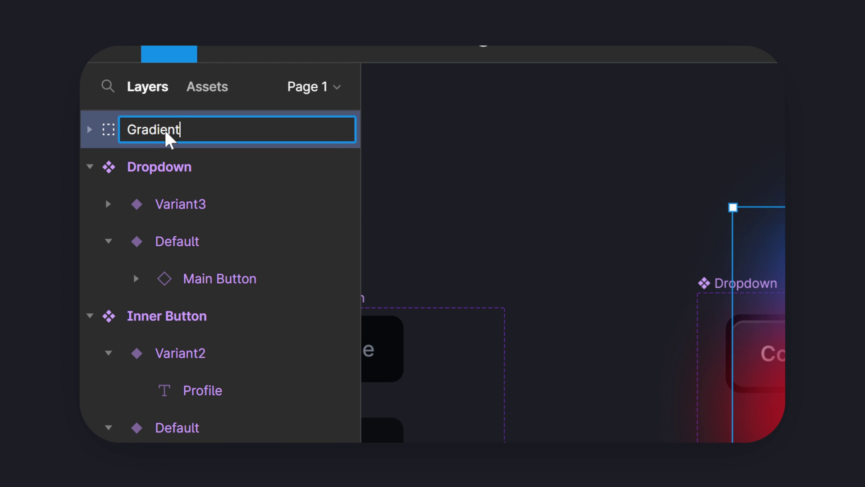
{"action": "key", "text": "Return"}
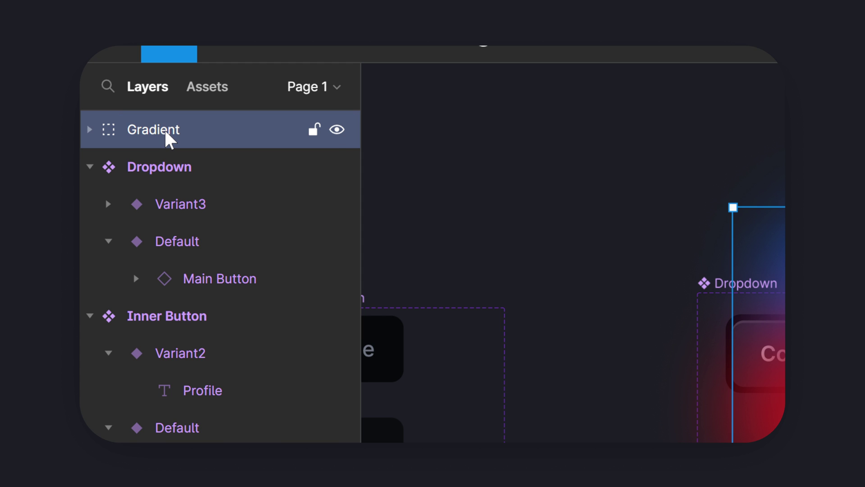
Move the Gradient group into the Dropdown's Default variant, beneath Main Button in the layer order, and give it an absolute position
{"action": "left_click_drag", "start_coordinate": [169, 140], "coordinate": [222, 269]}
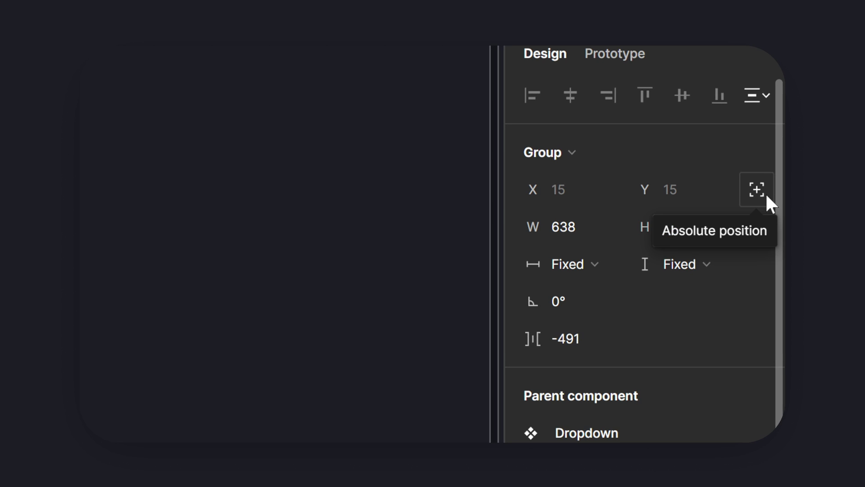
{"action": "left_click", "coordinate": [765, 193]}
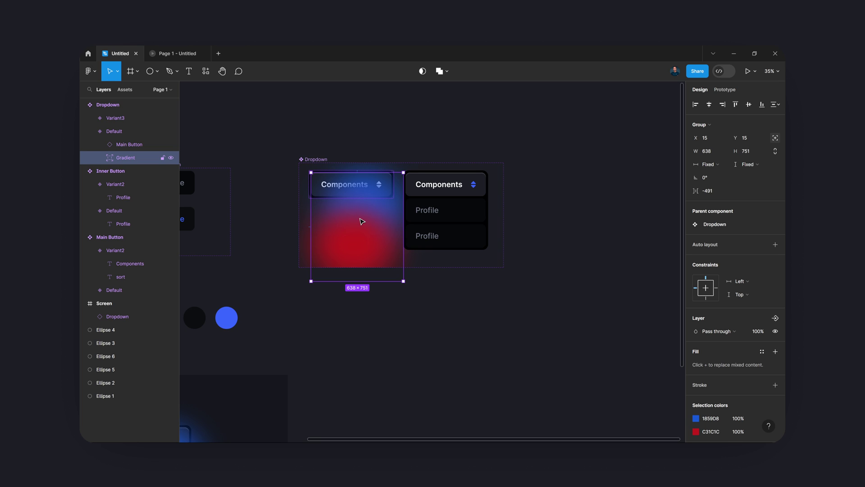
{"action": "left_click_drag", "start_coordinate": [350, 234], "coordinate": [346, 273]}
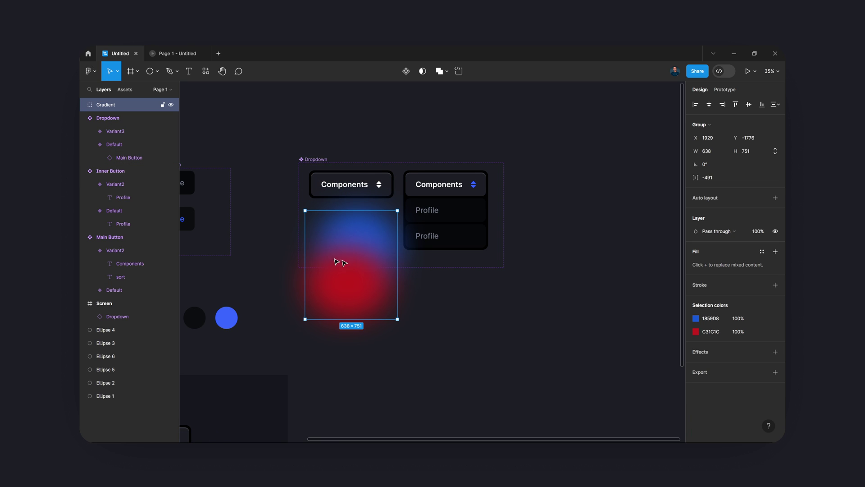
{"action": "key", "text": "ctrl+z"}
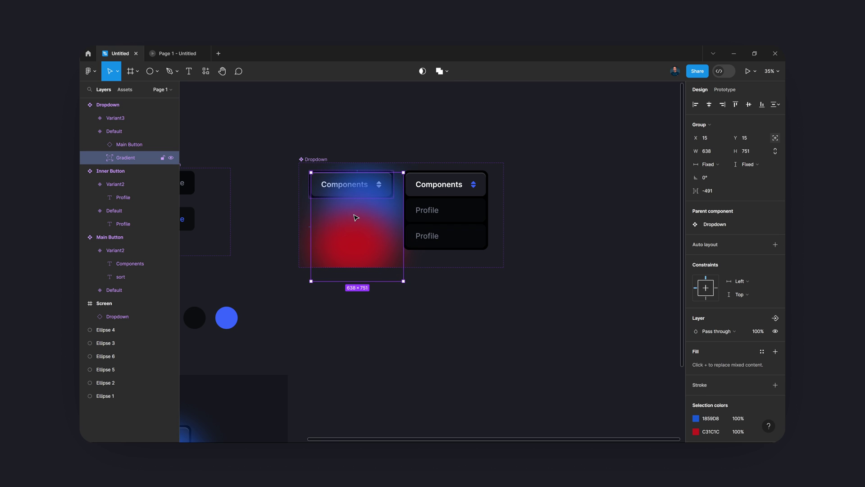
{"action": "scroll", "coordinate": [358, 203], "scroll_direction": "down", "scroll_amount": 1}
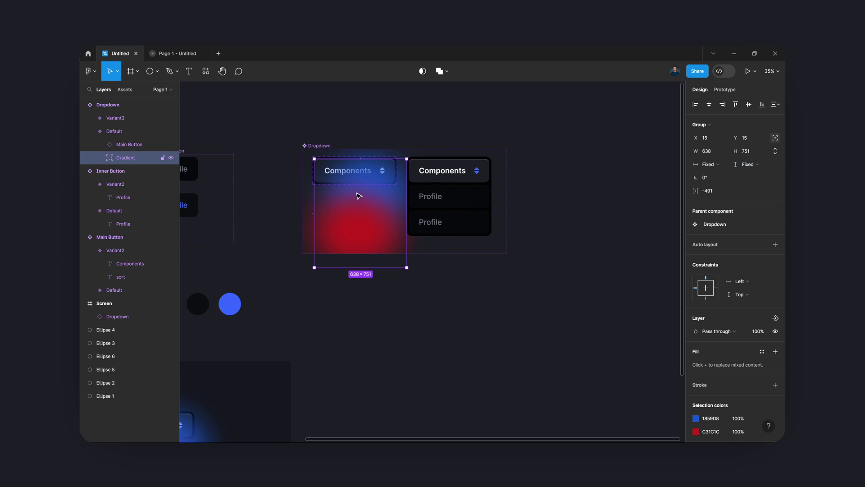
{"action": "key", "text": "ctrl+shift+z"}
{"action": "mouse_move", "coordinate": [359, 207]}
{"action": "left_mouse_down"}
{"action": "mouse_move", "coordinate": [358, 235]}
{"action": "mouse_move", "coordinate": [361, 211]}
{"action": "left_mouse_up"}
{"action": "key", "text": "ctrl+z"}
{"action": "key", "text": "ctrl+z"}
{"action": "key", "text": "ctrl+shift+z"}
{"action": "left_click_drag", "start_coordinate": [362, 227], "coordinate": [354, 188]}
{"action": "left_click_drag", "start_coordinate": [338, 239], "coordinate": [366, 196]}
{"action": "left_click_drag", "start_coordinate": [113, 108], "coordinate": [116, 153]}
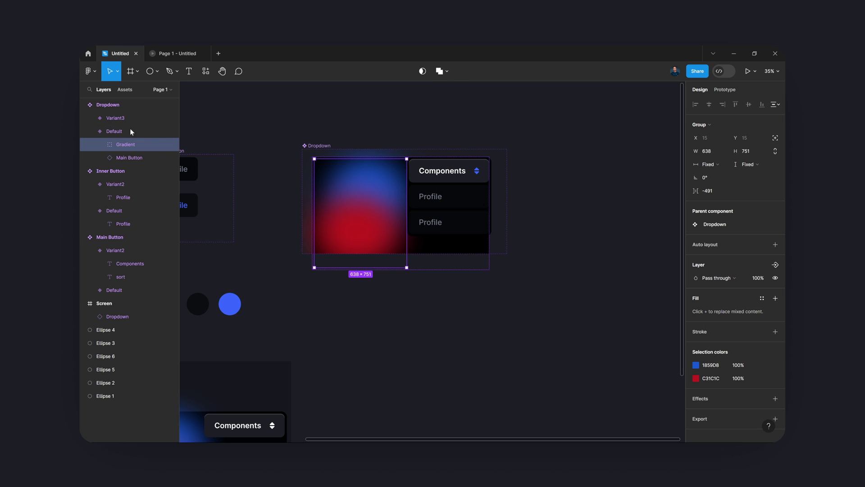
{"action": "key", "text": "ctrl+["}
{"action": "left_click_drag", "start_coordinate": [354, 244], "coordinate": [355, 190]}
{"action": "key", "text": "ctrl+z"}
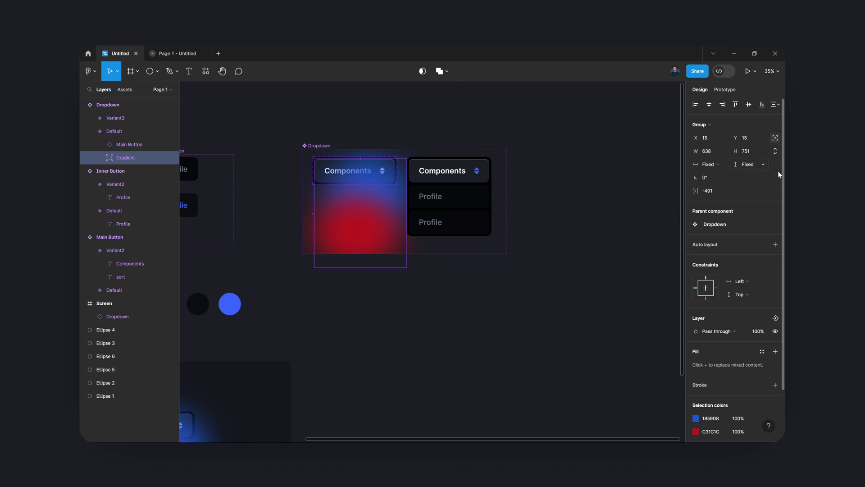
Reposition the Default variant's Gradient group above and to the right of the variant, at X 547, Y -819
{"action": "left_click_drag", "start_coordinate": [693, 138], "coordinate": [709, 151]}
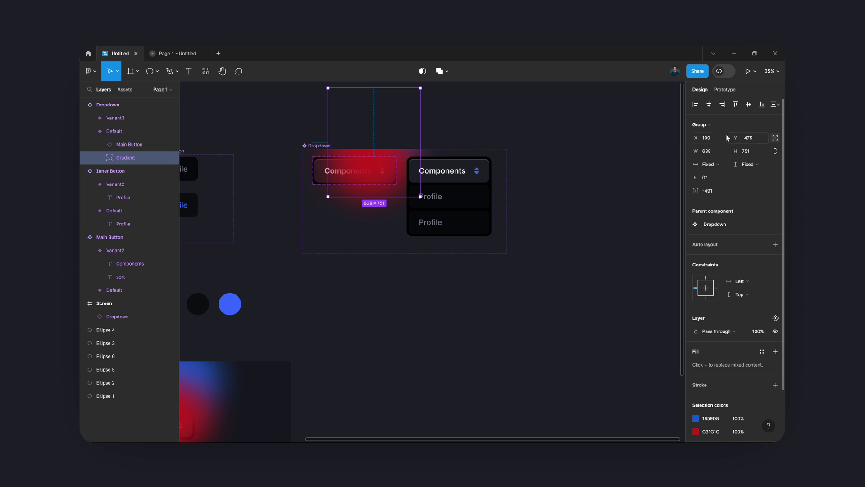
{"action": "left_click_drag", "start_coordinate": [691, 140], "coordinate": [321, 160]}
{"action": "left_click_drag", "start_coordinate": [698, 139], "coordinate": [454, 138]}
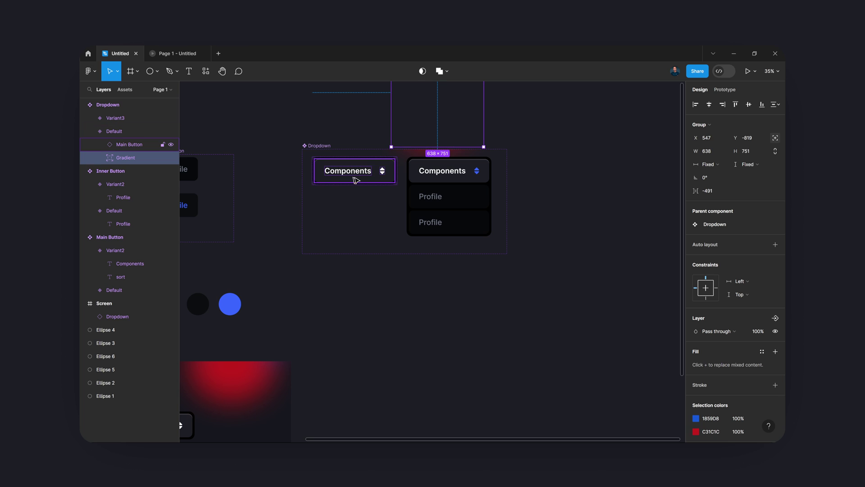
{"action": "left_click_drag", "start_coordinate": [329, 348], "coordinate": [512, 230]}
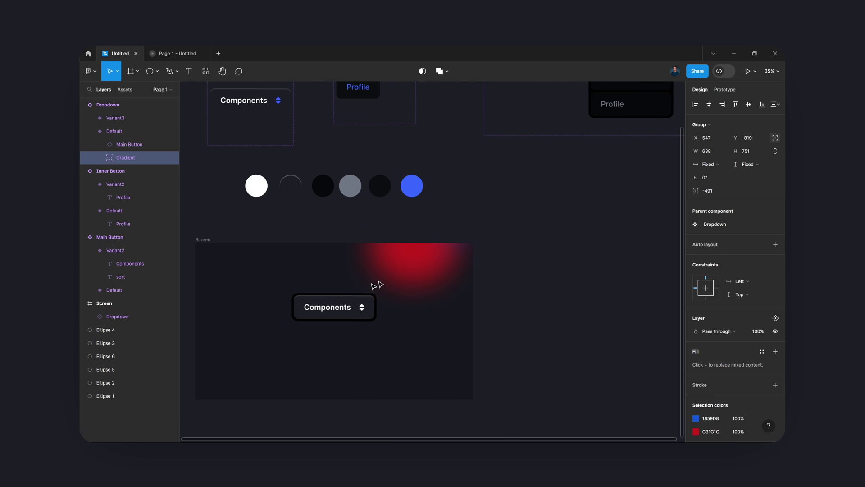
{"action": "scroll", "coordinate": [451, 202], "scroll_direction": "up", "scroll_amount": 5}
{"action": "scroll", "coordinate": [450, 202], "scroll_direction": "right", "scroll_amount": 3}
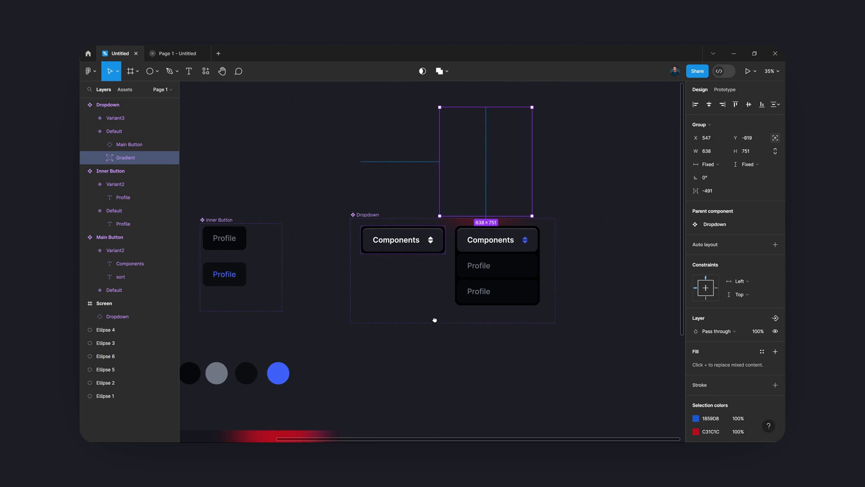
{"action": "left_click", "coordinate": [386, 242]}
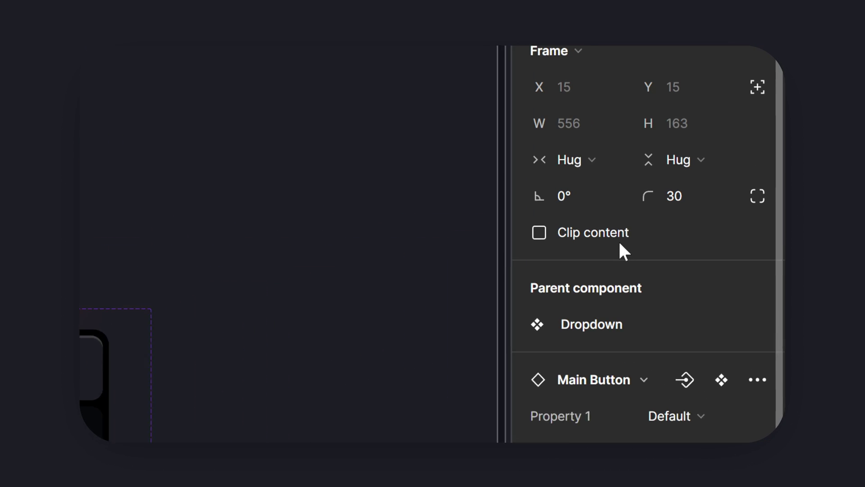
{"action": "left_click", "coordinate": [616, 245]}
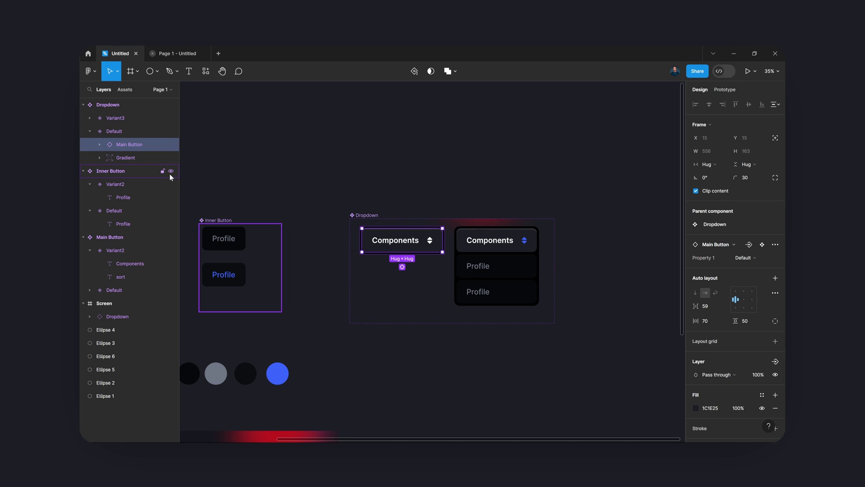
{"action": "left_click", "coordinate": [707, 193]}
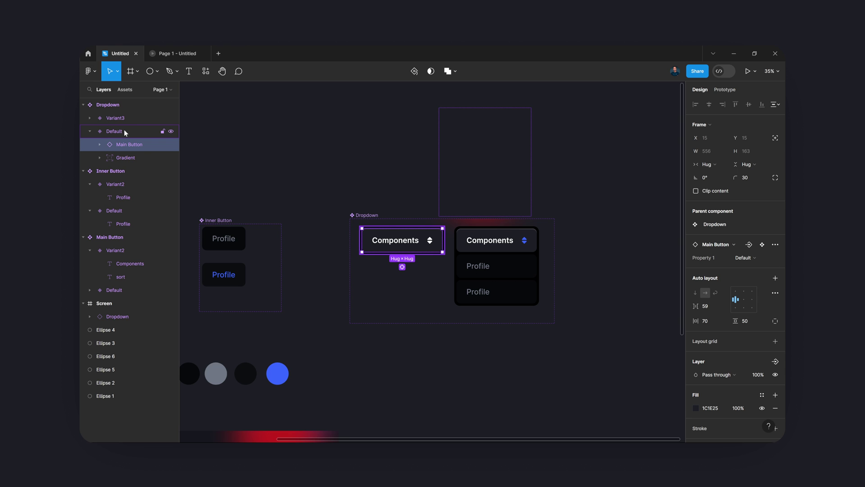
Enable Clip content on the Dropdown's Default variant
{"action": "left_click", "coordinate": [124, 132]}
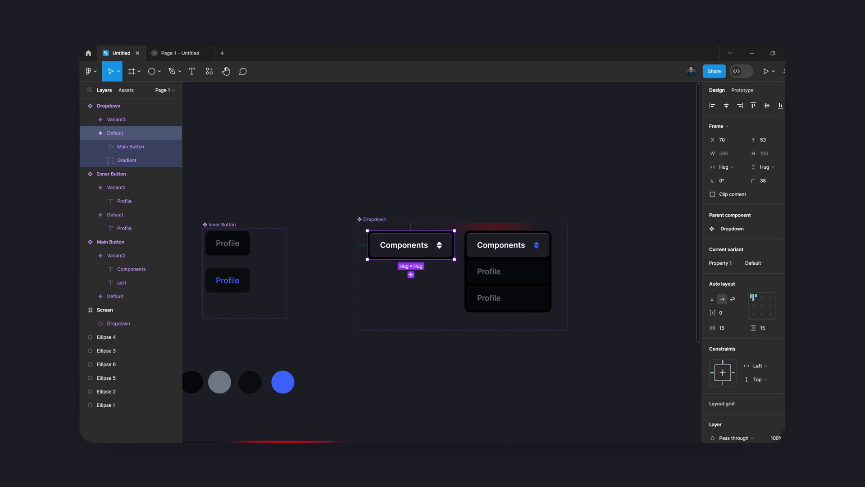
{"action": "left_click", "coordinate": [707, 191]}
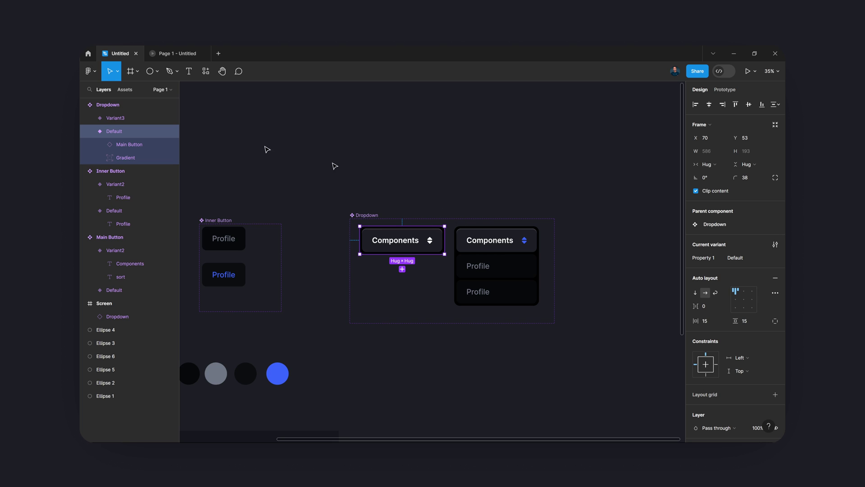
Duplicate the Gradient group inside the Default variant
{"action": "left_click", "coordinate": [126, 157]}
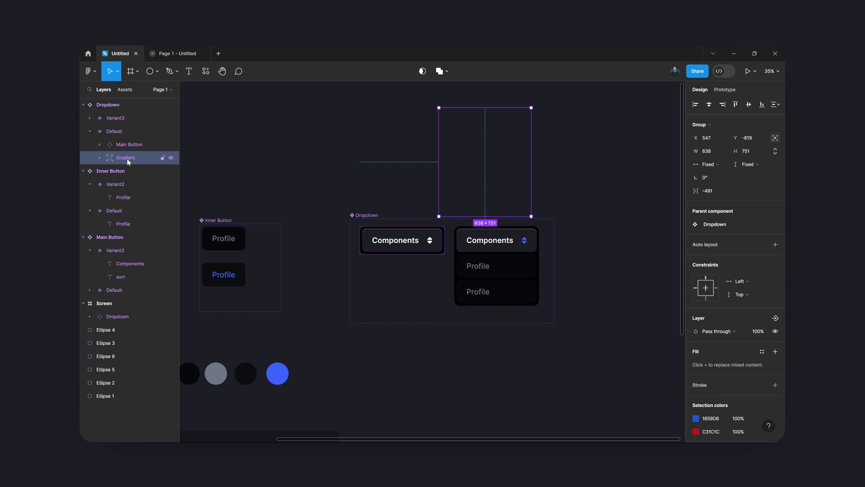
{"action": "key", "text": "ctrl+d"}
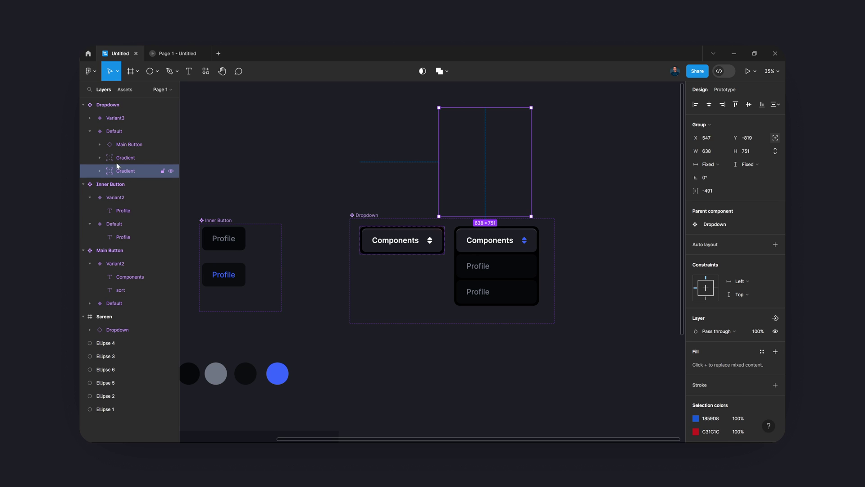
Rename the Dropdown's Variant3 by setting its Property 1 value to Open
{"action": "left_click", "coordinate": [89, 118]}
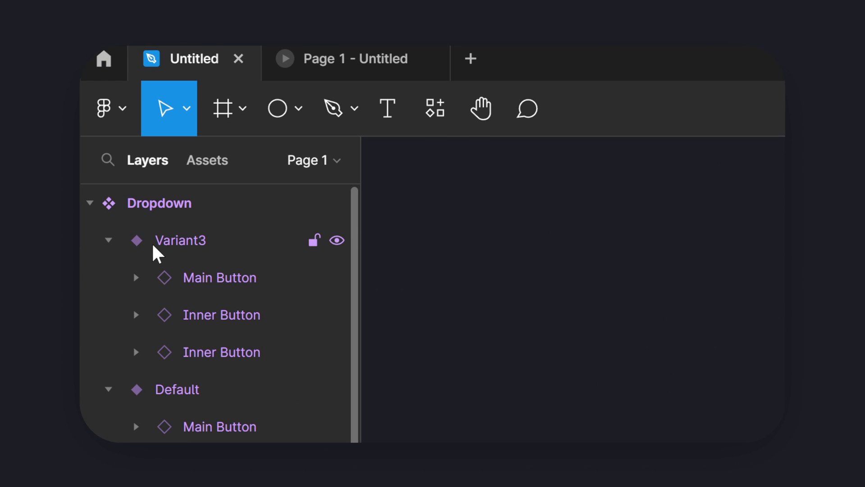
{"action": "double_click", "coordinate": [178, 242]}
{"action": "type", "text": "d"}
{"action": "key", "text": "ctrl+z"}
{"action": "key", "text": "Right"}
{"action": "key", "text": "ctrl+shift+Left"}
{"action": "key", "text": "shift+Left"}
{"action": "key", "text": "shift+Right"}
{"action": "type", "text": "D"}
{"action": "key", "text": "BackSpace"}
{"action": "type", "text": "Hover"}
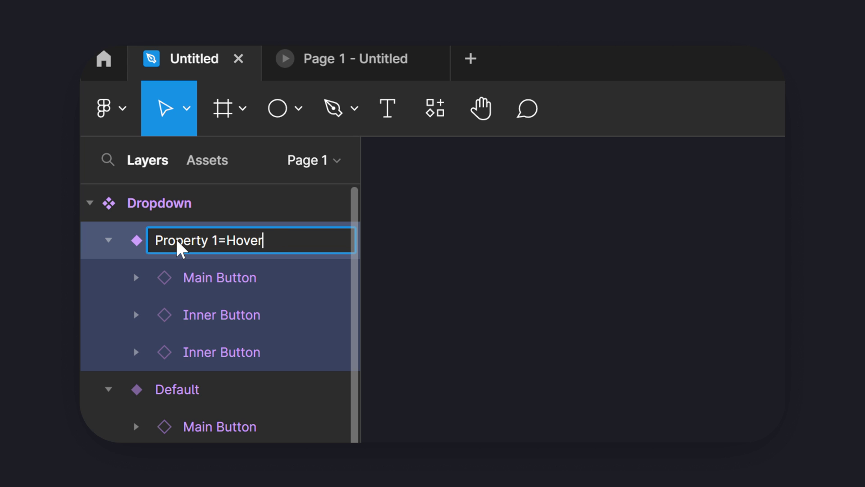
{"action": "key", "text": "BackSpace"}
{"action": "key", "text": "BackSpace"}
{"action": "key", "text": "BackSpace"}
{"action": "key", "text": "BackSpace"}
{"action": "type", "text": "Open"}
{"action": "key", "text": "Return"}
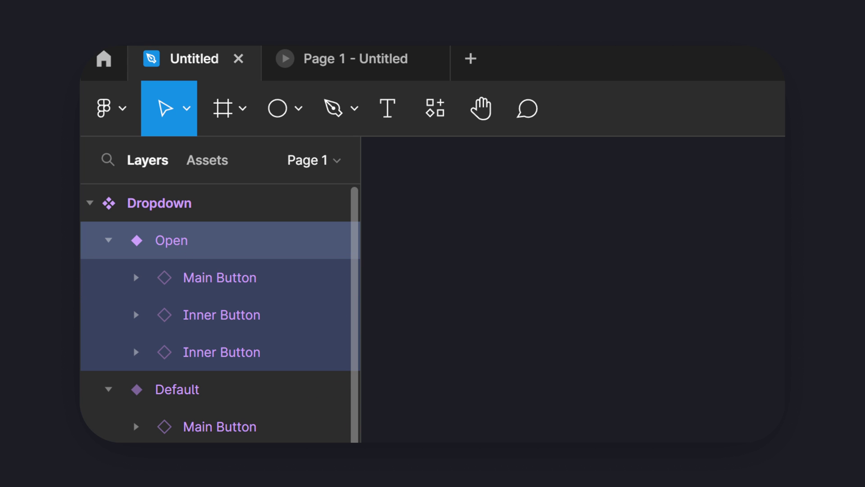
Move the duplicated Gradient group into the Open variant above its Main Button layer, and enable Clip content on that variant
{"action": "left_click_drag", "start_coordinate": [193, 299], "coordinate": [199, 275]}
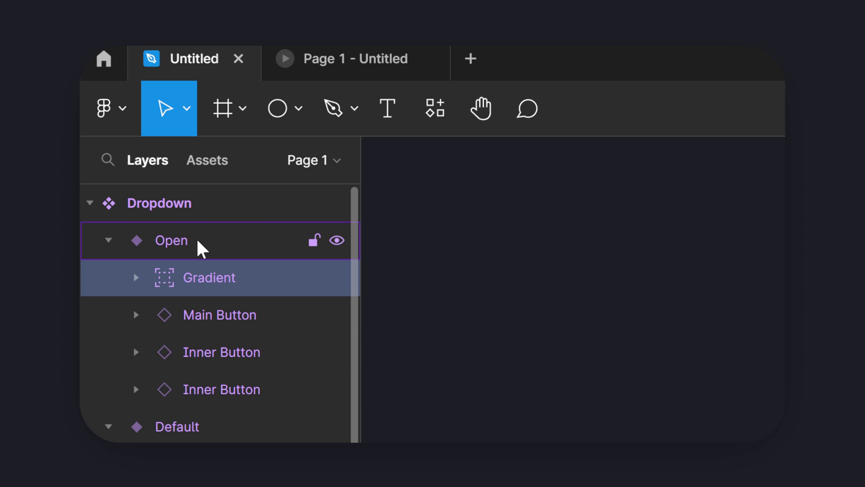
{"action": "left_click", "coordinate": [201, 248]}
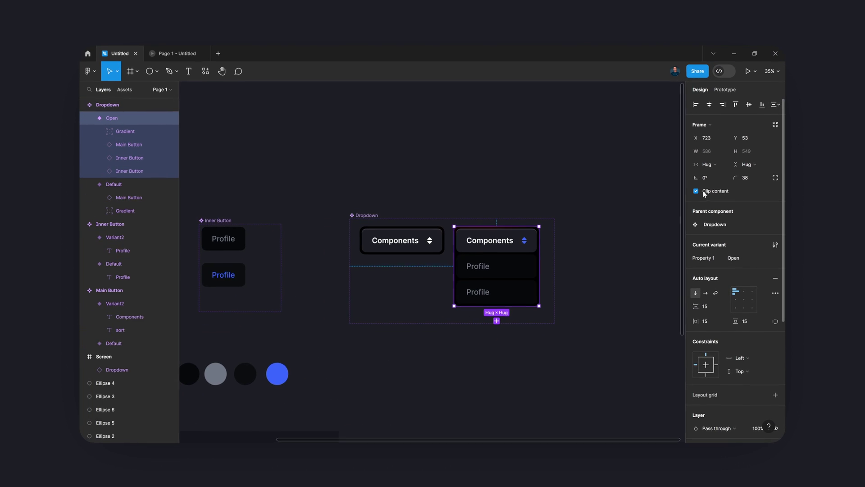
Reposition the Open variant's Gradient group beyond the variant's lower-right corner, at X 552, Y 537
{"action": "left_click", "coordinate": [128, 131]}
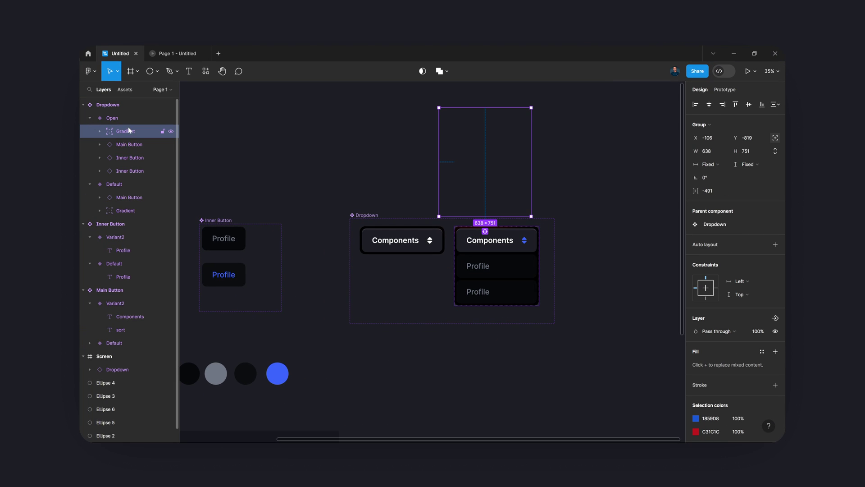
{"action": "left_click", "coordinate": [129, 211]}
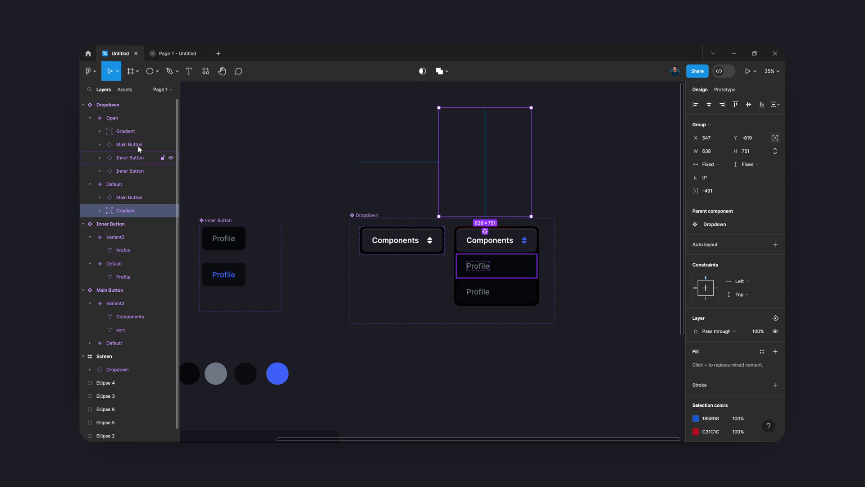
{"action": "left_click", "coordinate": [131, 131]}
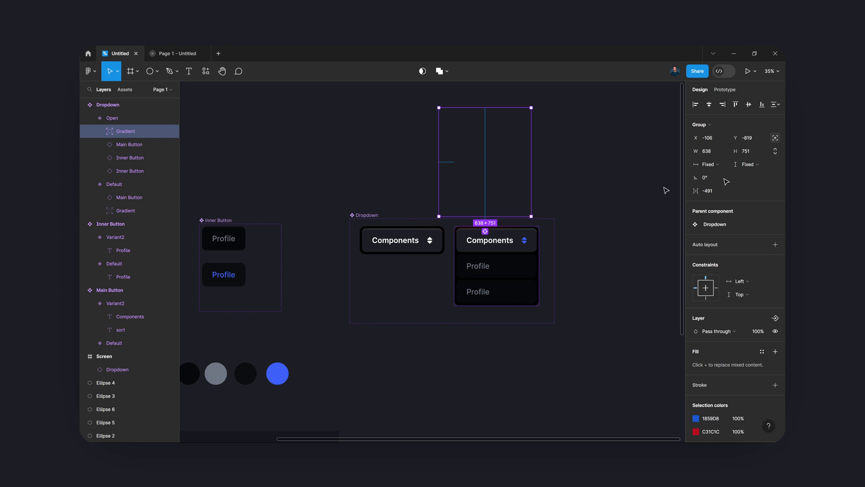
{"action": "left_click_drag", "start_coordinate": [696, 138], "coordinate": [299, 154]}
{"action": "left_click_drag", "start_coordinate": [732, 137], "coordinate": [754, 139]}
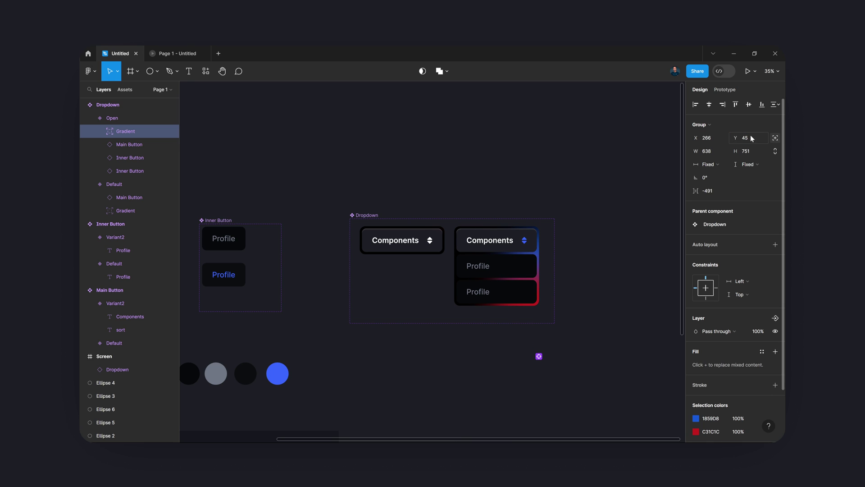
{"action": "left_click_drag", "start_coordinate": [694, 138], "coordinate": [297, 151]}
{"action": "left_click_drag", "start_coordinate": [398, 150], "coordinate": [464, 152]}
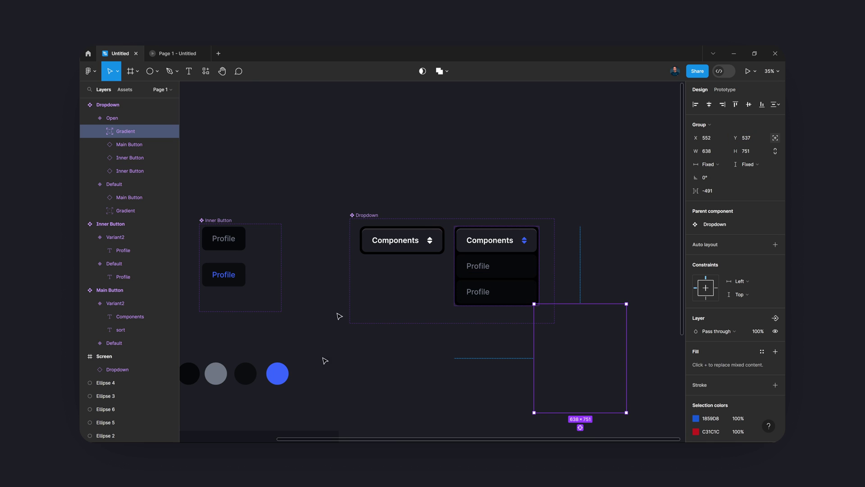
Switch to the prototype preview and collapse the open dropdown to test the glow transition
{"action": "left_click", "coordinate": [175, 53]}
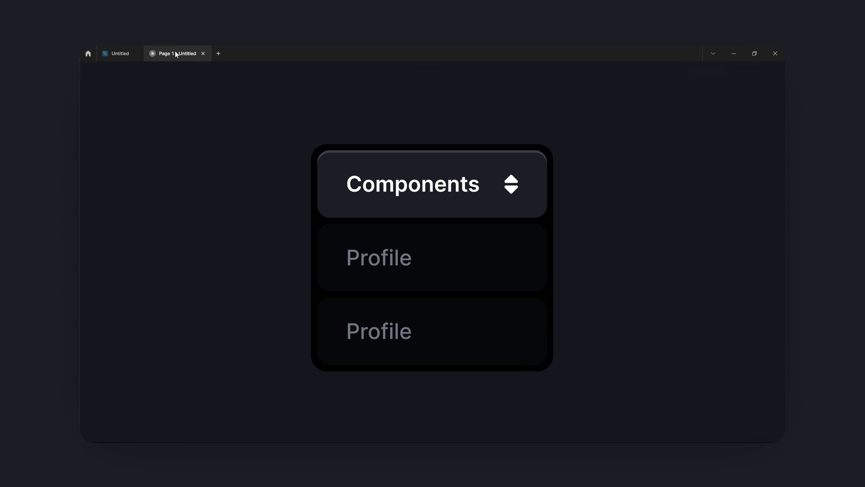
{"action": "left_click", "coordinate": [377, 163]}
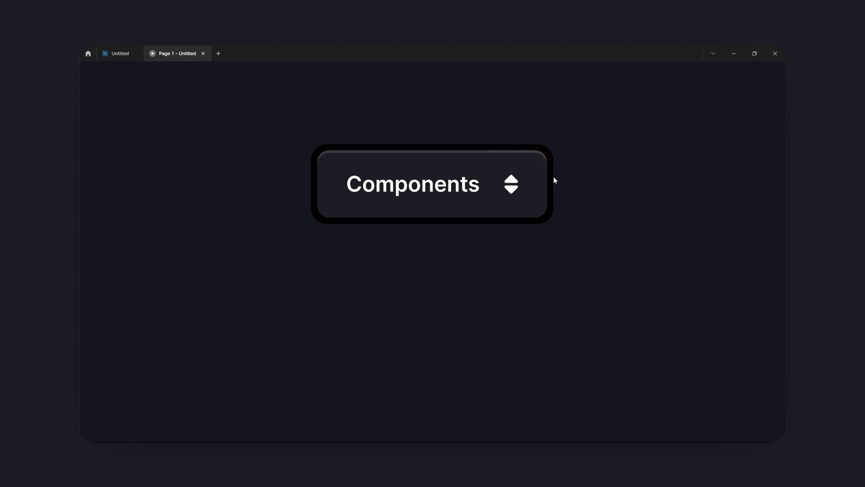
Expand and collapse the dropdown repeatedly in the prototype preview to test the glow transition in both directions
{"action": "left_click", "coordinate": [534, 187]}
{"action": "left_click", "coordinate": [534, 187]}
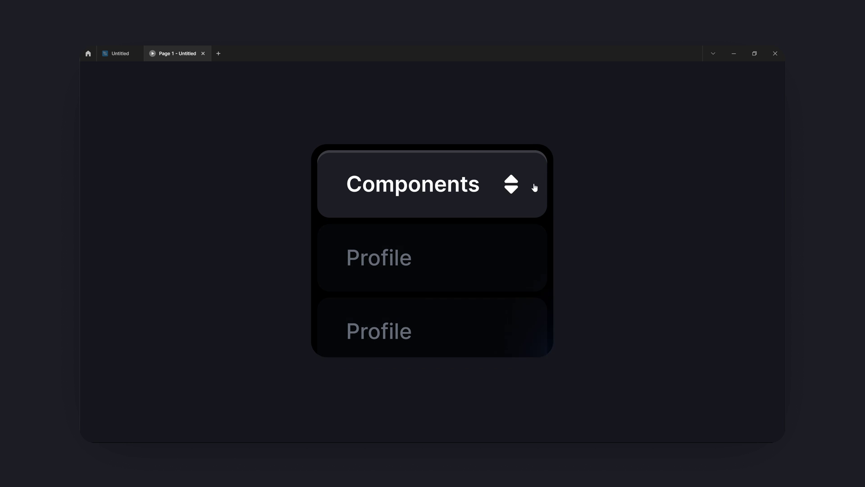
{"action": "left_click", "coordinate": [535, 187]}
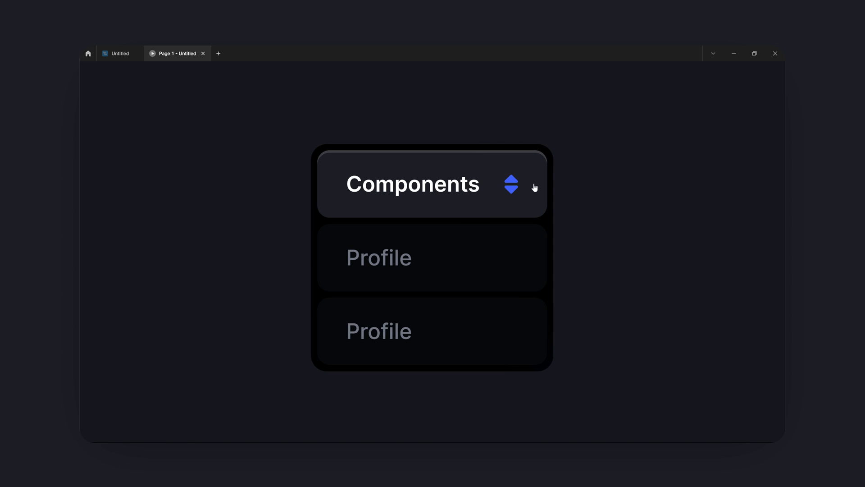
{"action": "left_click", "coordinate": [534, 187]}
Return to the design file and set the smart-animate duration of the Default variant's click interaction to 800 ms
{"action": "left_click", "coordinate": [110, 53]}
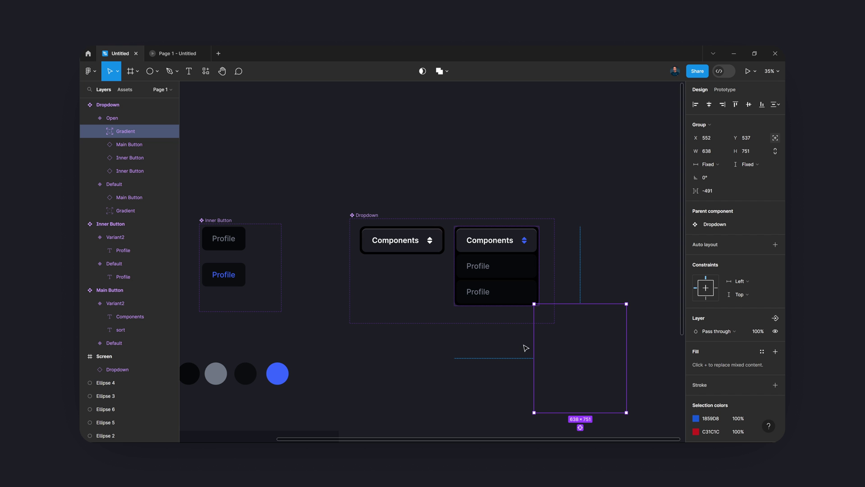
{"action": "left_click", "coordinate": [433, 314]}
{"action": "left_click", "coordinate": [724, 89]}
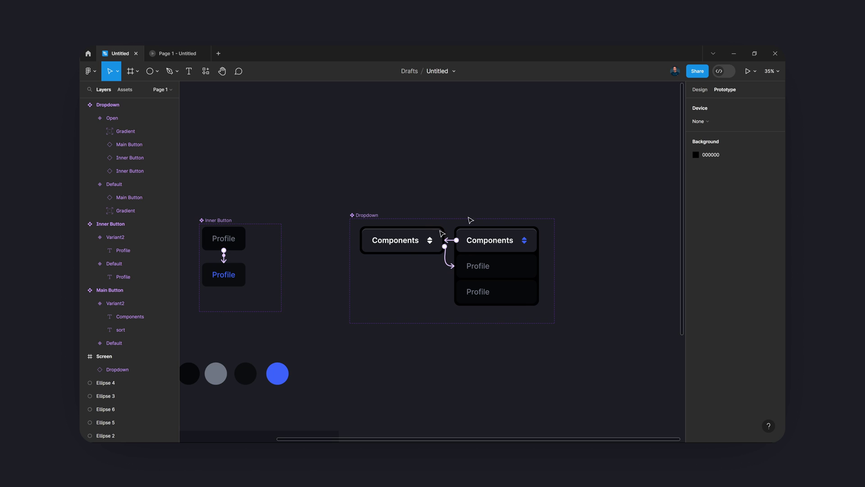
{"action": "left_click", "coordinate": [446, 255]}
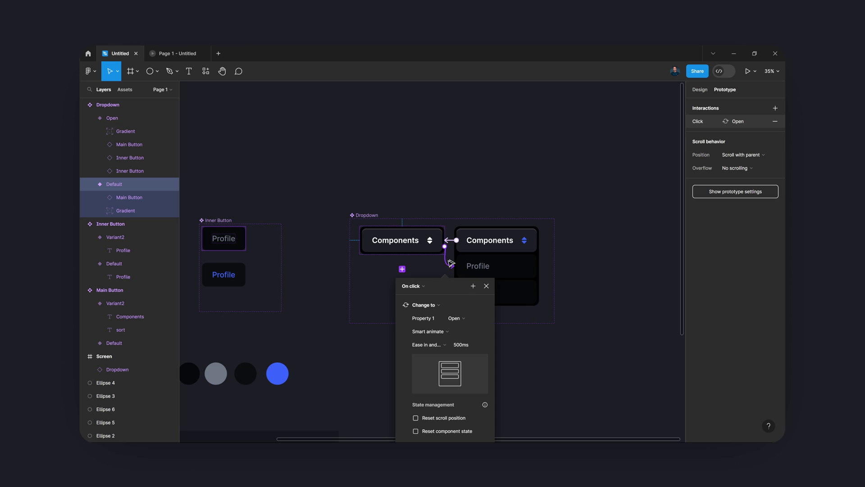
{"action": "left_click", "coordinate": [465, 346]}
{"action": "type", "text": "800"}
{"action": "key", "text": "Return"}
Set the smart-animate duration of the click interaction from the Open variant's Main Button to Default to 800 ms
{"action": "left_click", "coordinate": [449, 242]}
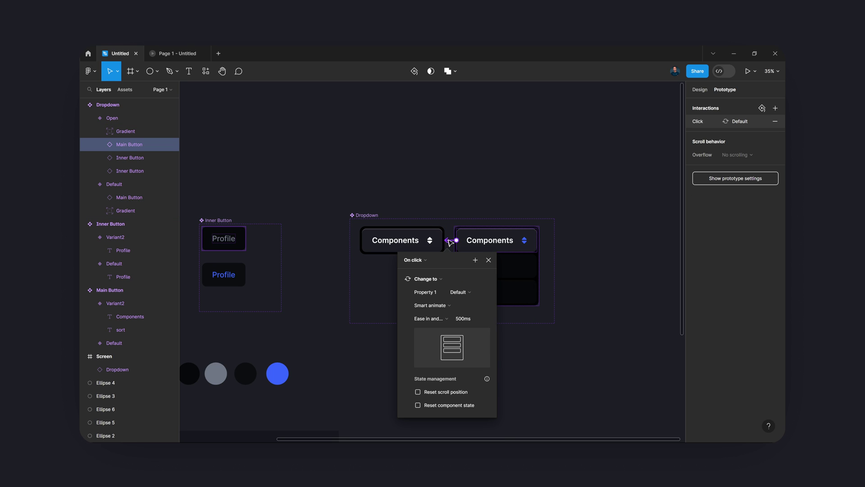
{"action": "left_click", "coordinate": [446, 305]}
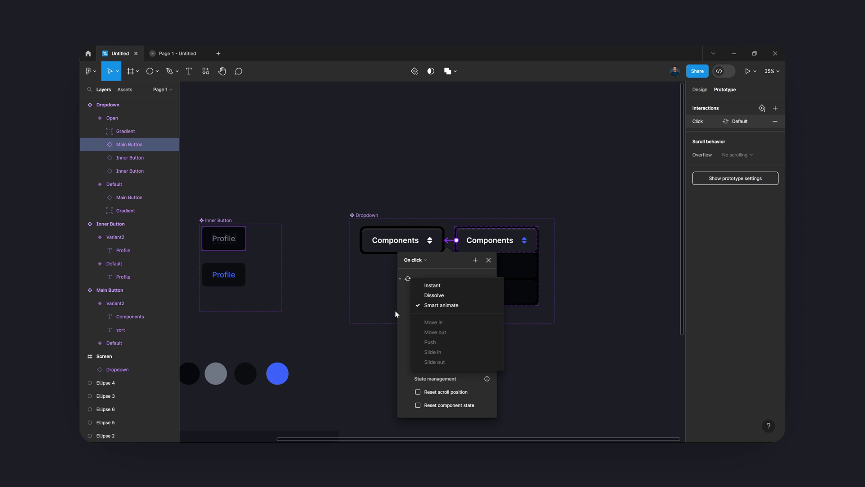
{"action": "left_click", "coordinate": [408, 316]}
{"action": "left_click", "coordinate": [458, 319]}
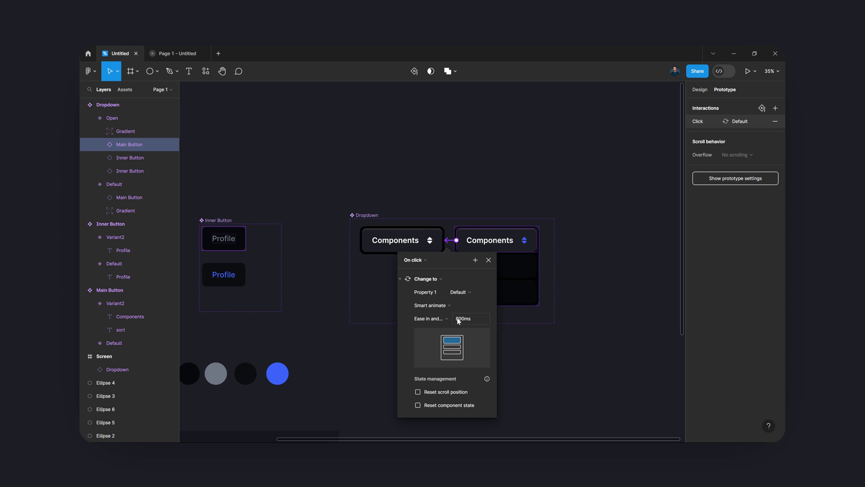
{"action": "left_click", "coordinate": [382, 281]}
Switch to the prototype preview and toggle the dropdown to check the 800 ms animation
{"action": "key", "text": "ctrl+alt+Return"}
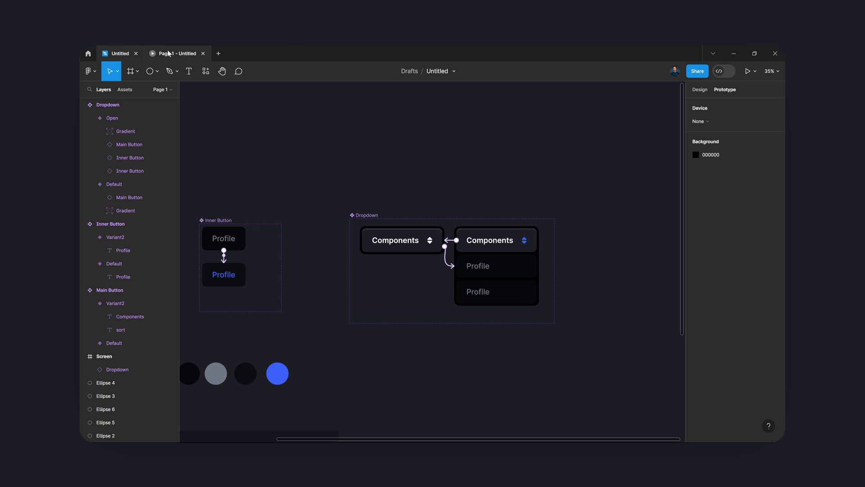
{"action": "left_click", "coordinate": [414, 197]}
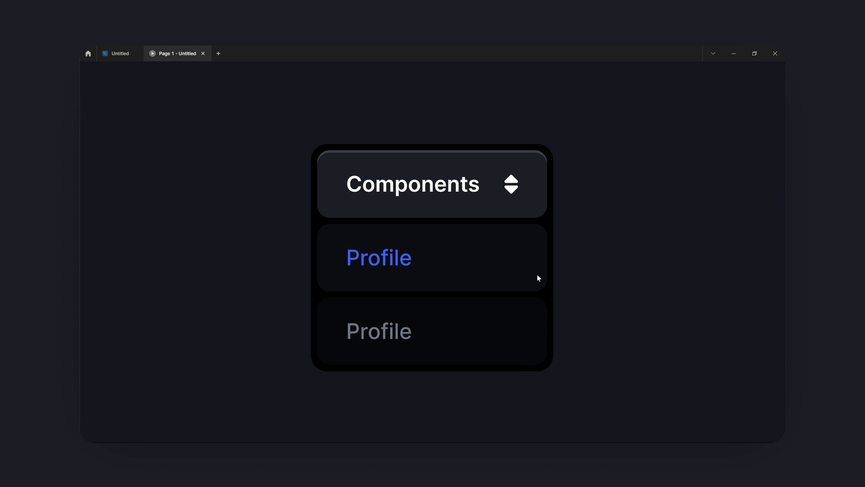
{"action": "left_click", "coordinate": [433, 181]}
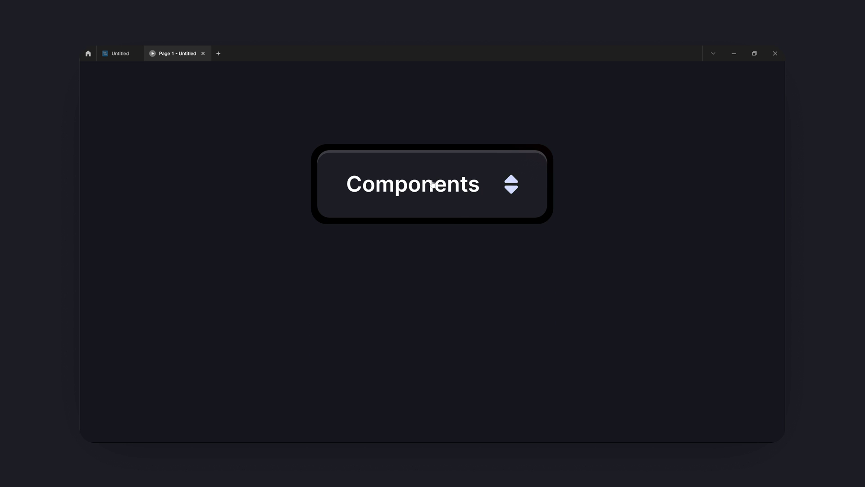
{"action": "left_click", "coordinate": [433, 183]}
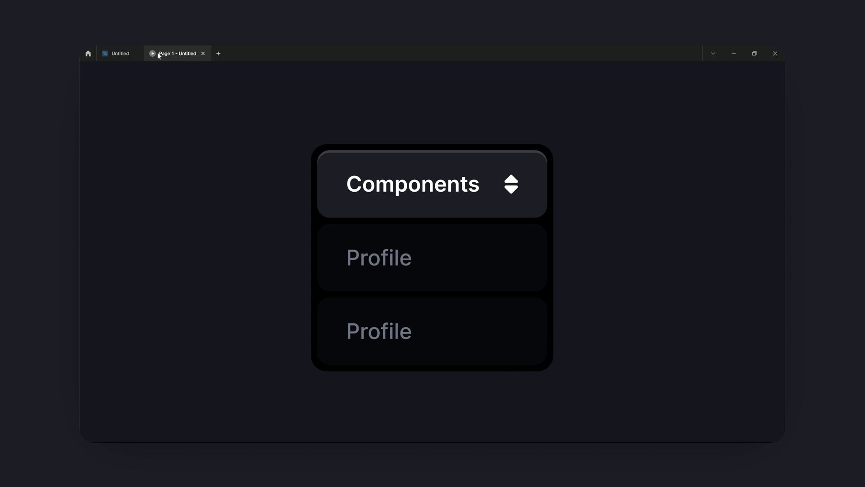
Move the Open variant's Gradient group below its Inner Button layers and test the dropdown in the prototype preview
{"action": "left_click", "coordinate": [130, 53]}
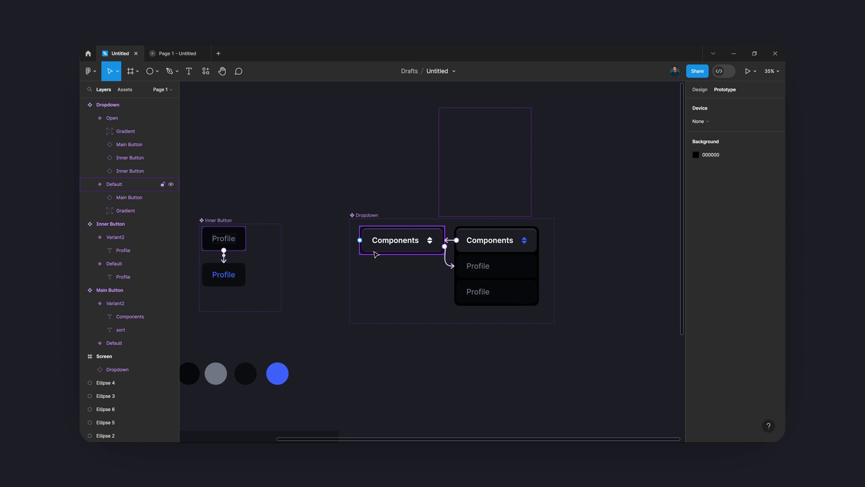
{"action": "left_click", "coordinate": [488, 244]}
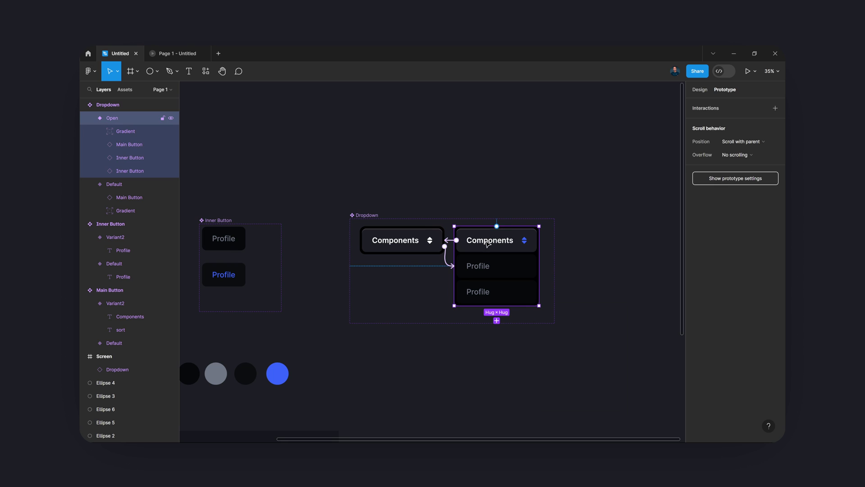
{"action": "left_click", "coordinate": [700, 90]}
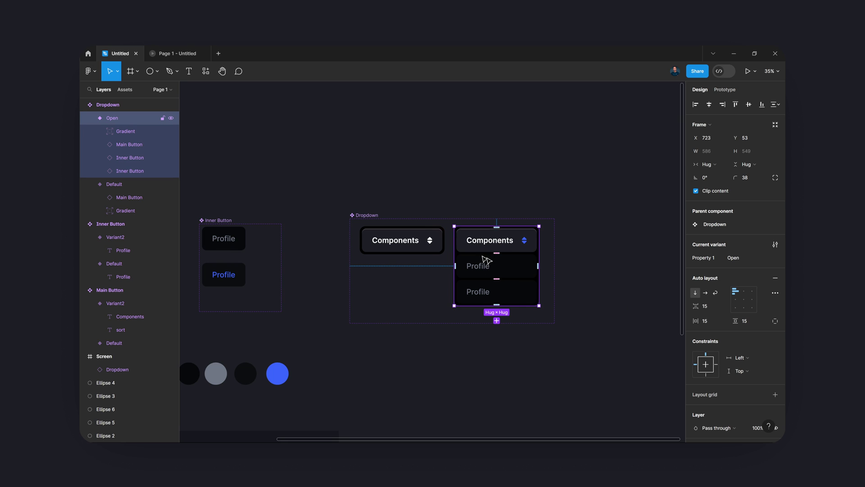
{"action": "left_click_drag", "start_coordinate": [120, 133], "coordinate": [126, 174]}
{"action": "left_click", "coordinate": [177, 53]}
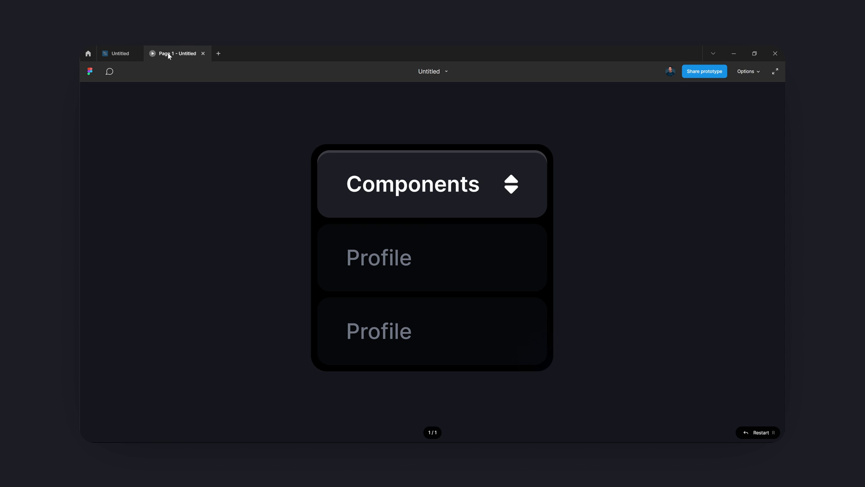
{"action": "left_click", "coordinate": [451, 187]}
{"action": "left_click", "coordinate": [450, 191]}
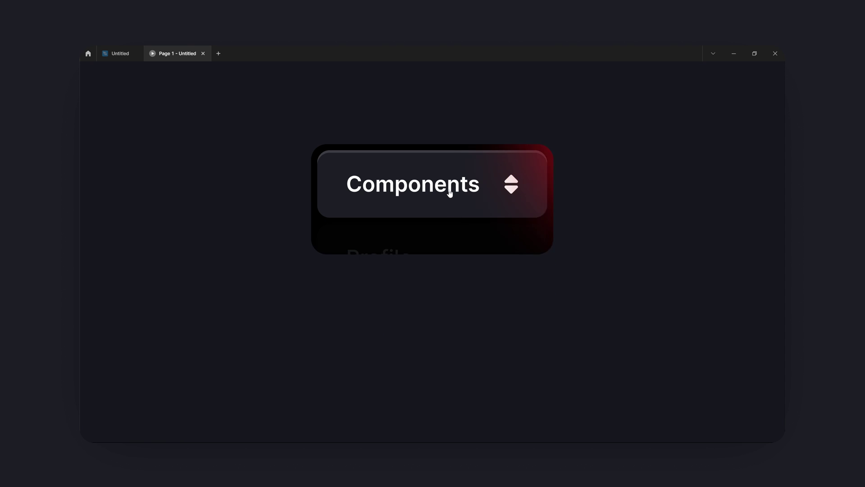
Move the Open variant's Gradient group back above its Main Button layer and retest the dropdown in the preview
{"action": "left_click", "coordinate": [120, 54]}
{"action": "left_click_drag", "start_coordinate": [137, 169], "coordinate": [133, 126]}
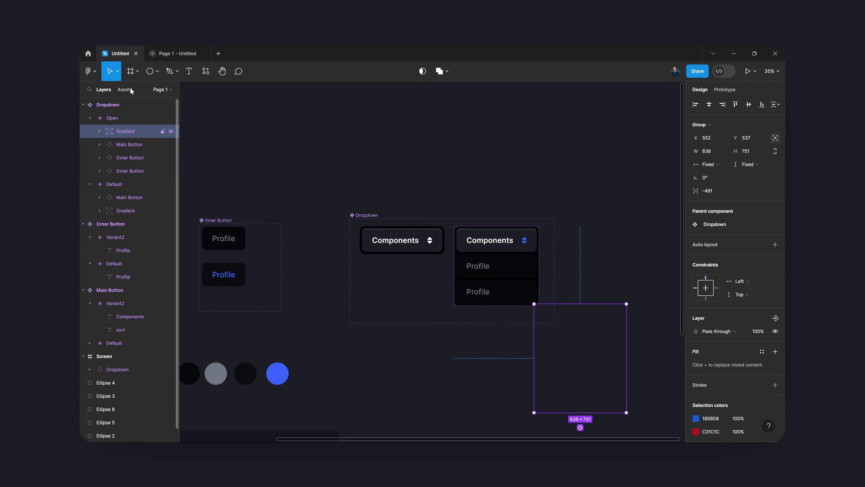
{"action": "left_click", "coordinate": [174, 53]}
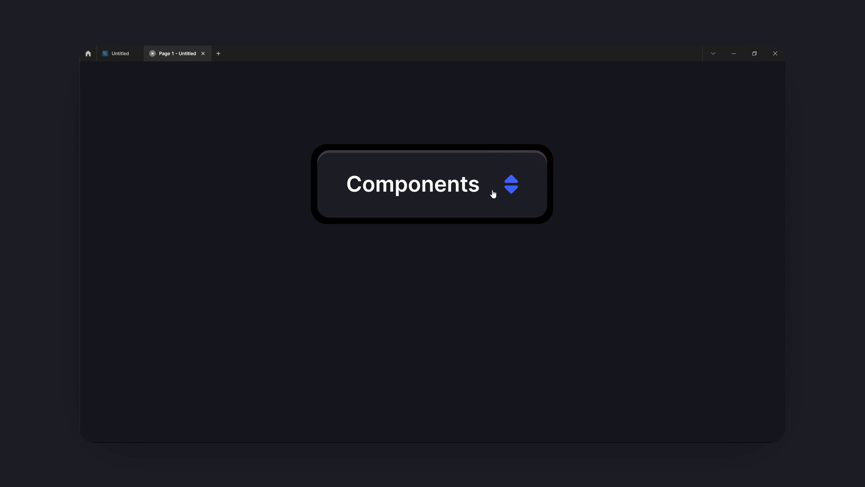
{"action": "left_click", "coordinate": [493, 194]}
{"action": "left_click", "coordinate": [494, 193]}
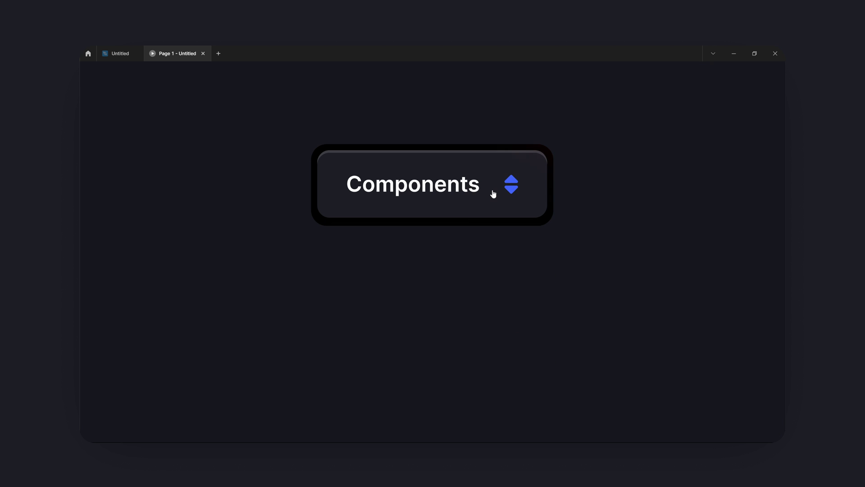
{"action": "left_click", "coordinate": [494, 192]}
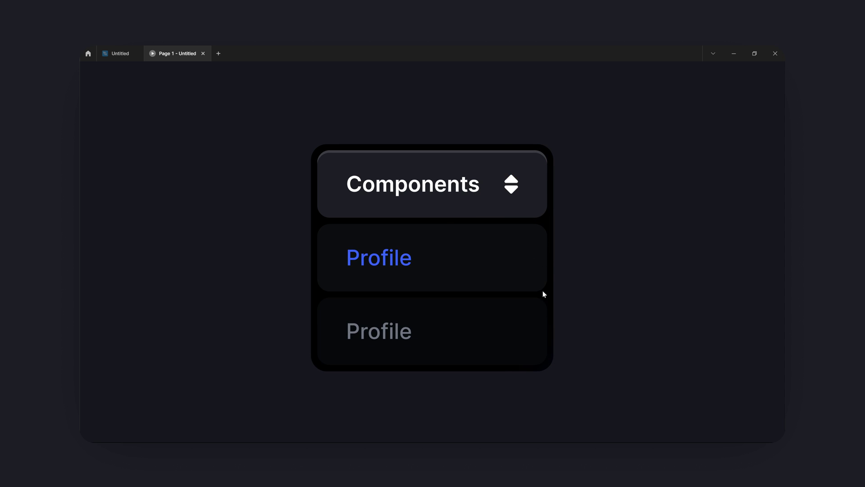
{"action": "left_click", "coordinate": [543, 257]}
Copy the Open variant's two Inner Buttons into the Default variant and set that variant's auto layout direction to vertical
{"action": "left_click", "coordinate": [120, 53]}
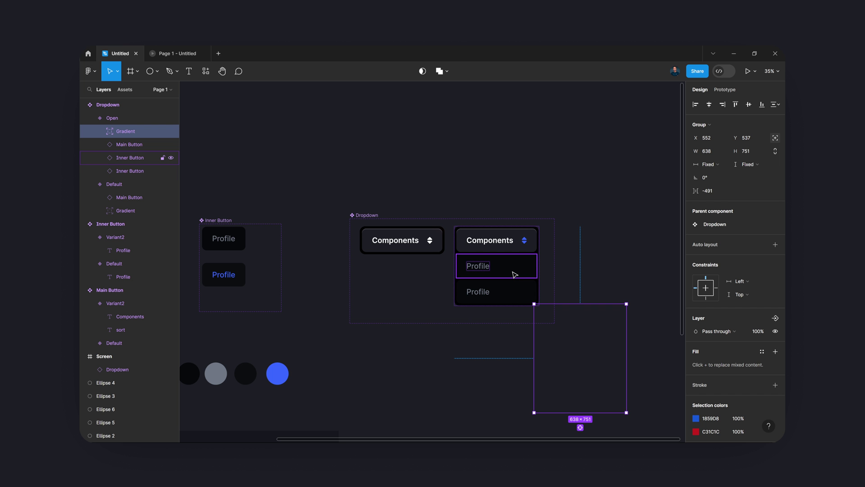
{"action": "left_click", "coordinate": [514, 274]}
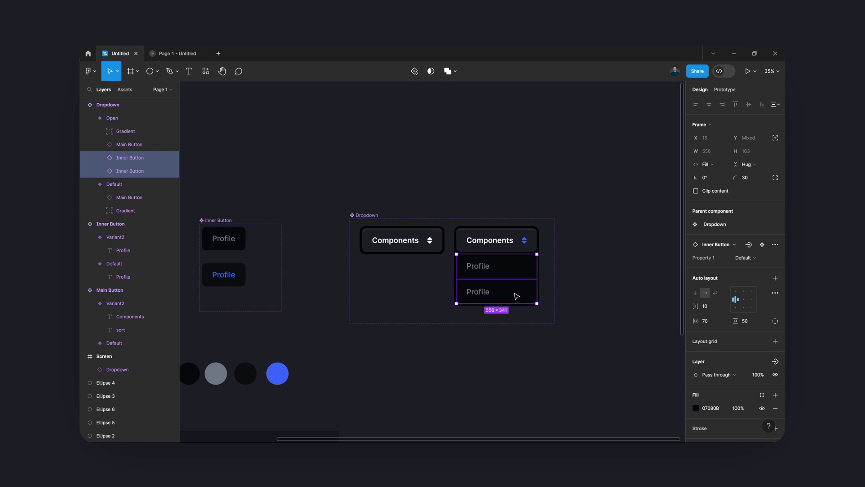
{"action": "left_click", "coordinate": [405, 251]}
{"action": "key", "text": "ctrl+v"}
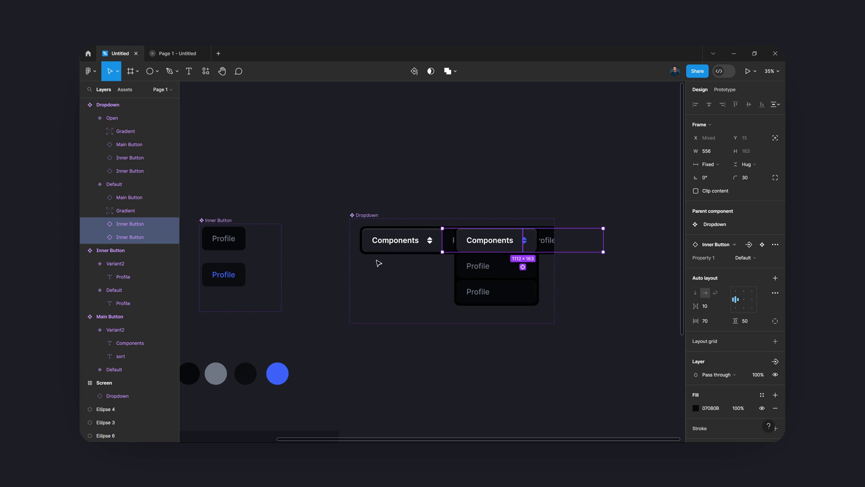
{"action": "key", "text": "Escape"}
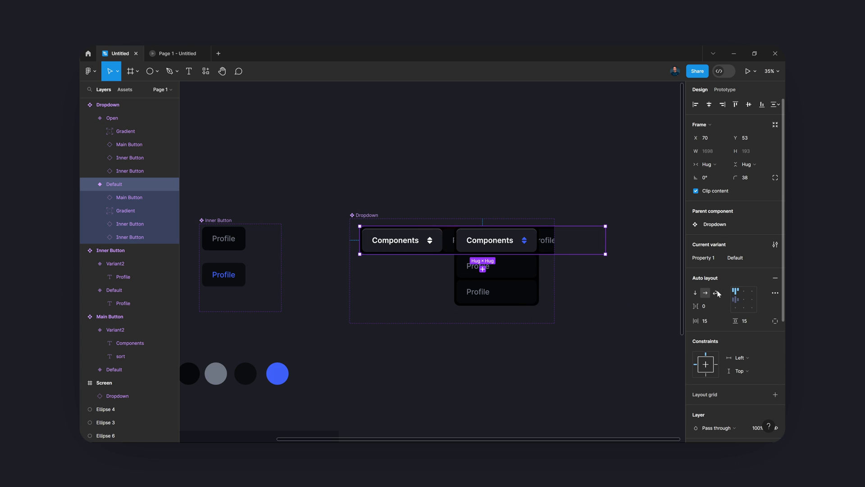
{"action": "left_click", "coordinate": [697, 294]}
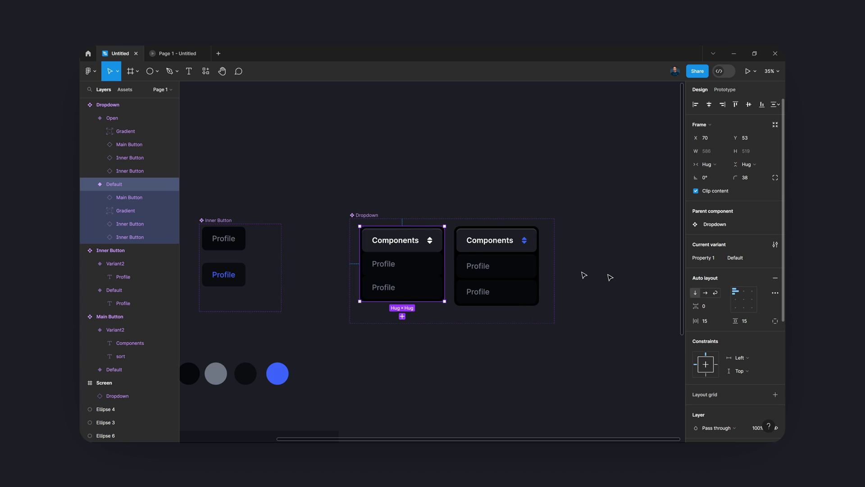
Hide both Inner Buttons in the Default variant and move its Gradient group above the Main Button layer
{"action": "left_click", "coordinate": [409, 266]}
{"action": "left_click", "coordinate": [170, 223]}
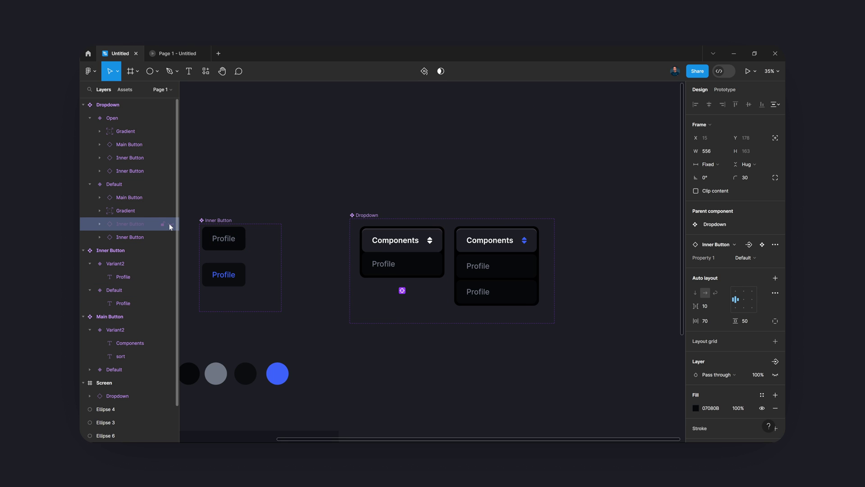
{"action": "left_click", "coordinate": [170, 237]}
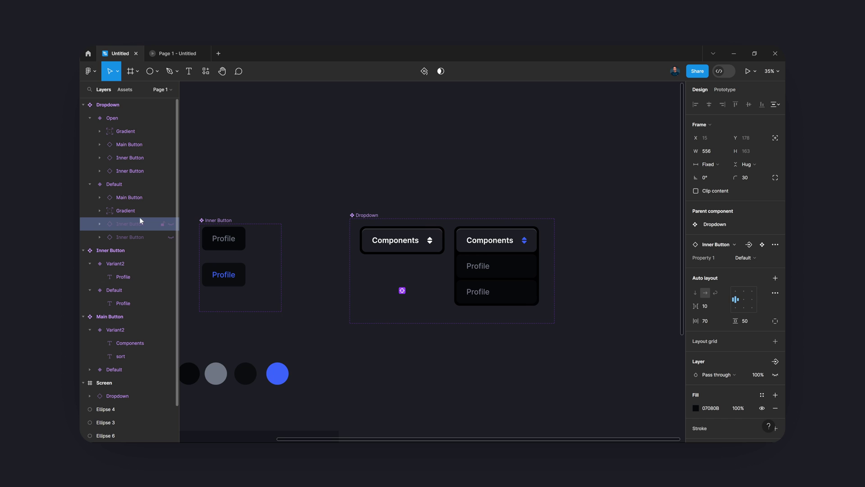
{"action": "left_click", "coordinate": [138, 212]}
{"action": "left_click_drag", "start_coordinate": [138, 198], "coordinate": [139, 193]}
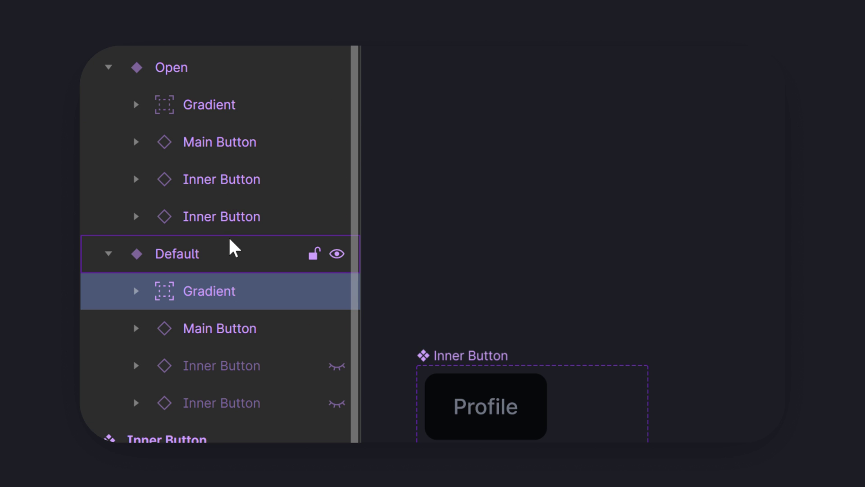
Switch to the prototype preview and toggle the dropdown several times to check the final expand, collapse and glow animation
{"action": "left_click", "coordinate": [187, 54]}
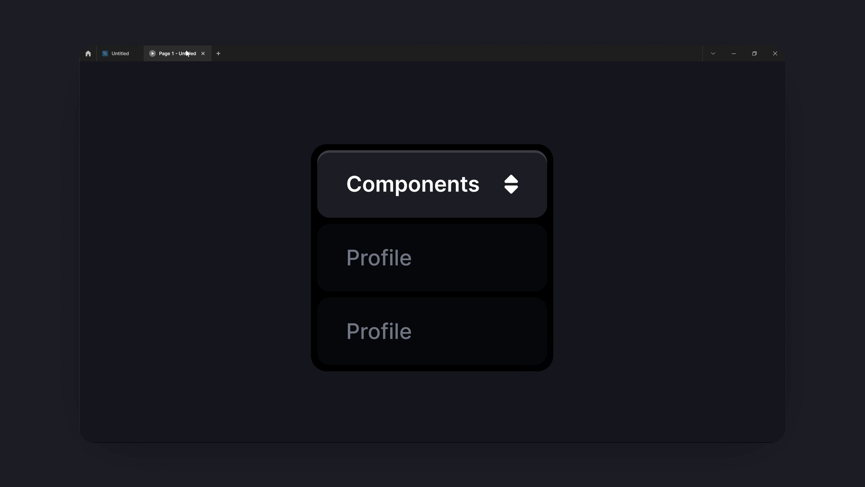
{"action": "left_click", "coordinate": [332, 184]}
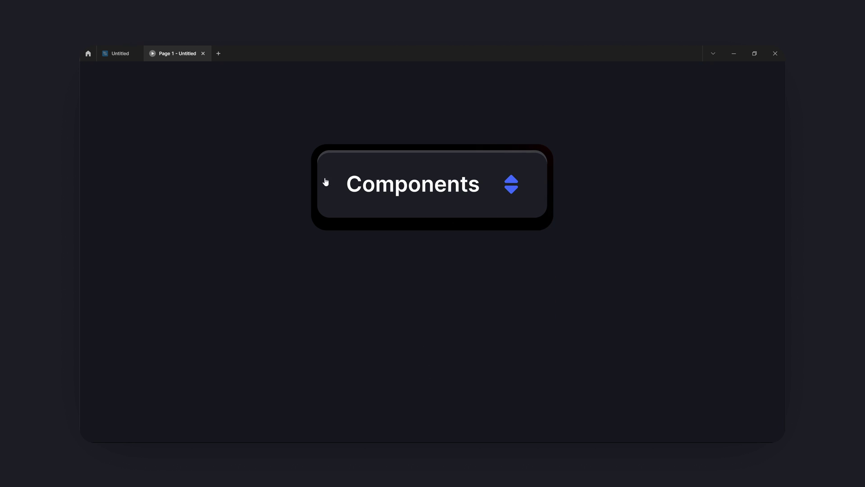
{"action": "left_click", "coordinate": [381, 183]}
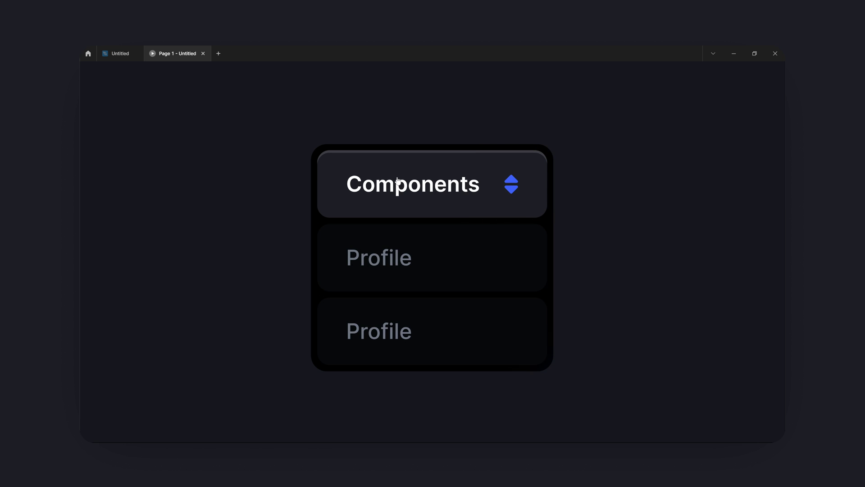
{"action": "left_click", "coordinate": [397, 180]}
{"action": "left_click", "coordinate": [383, 182]}
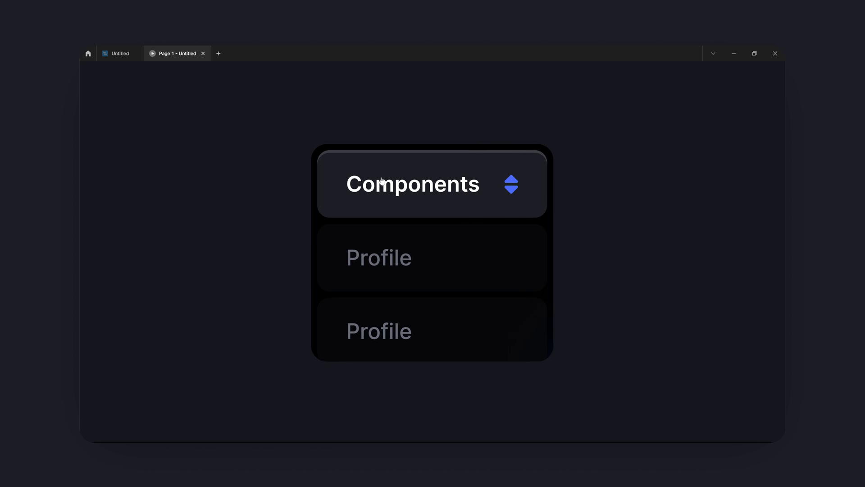
{"action": "left_click", "coordinate": [381, 182]}
{"action": "left_click", "coordinate": [381, 182]}
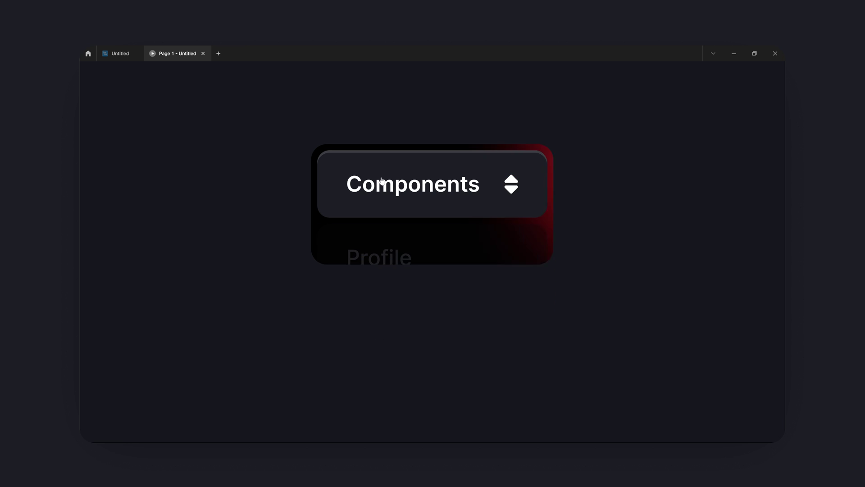
{"action": "left_click", "coordinate": [381, 181]}
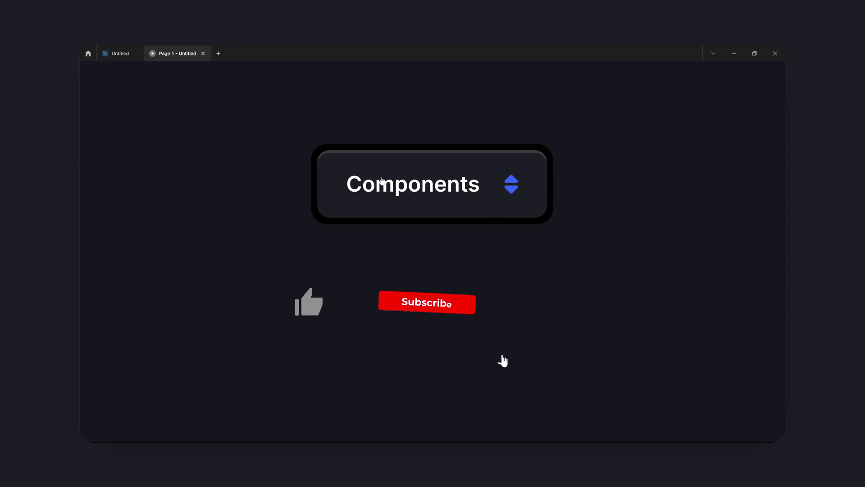